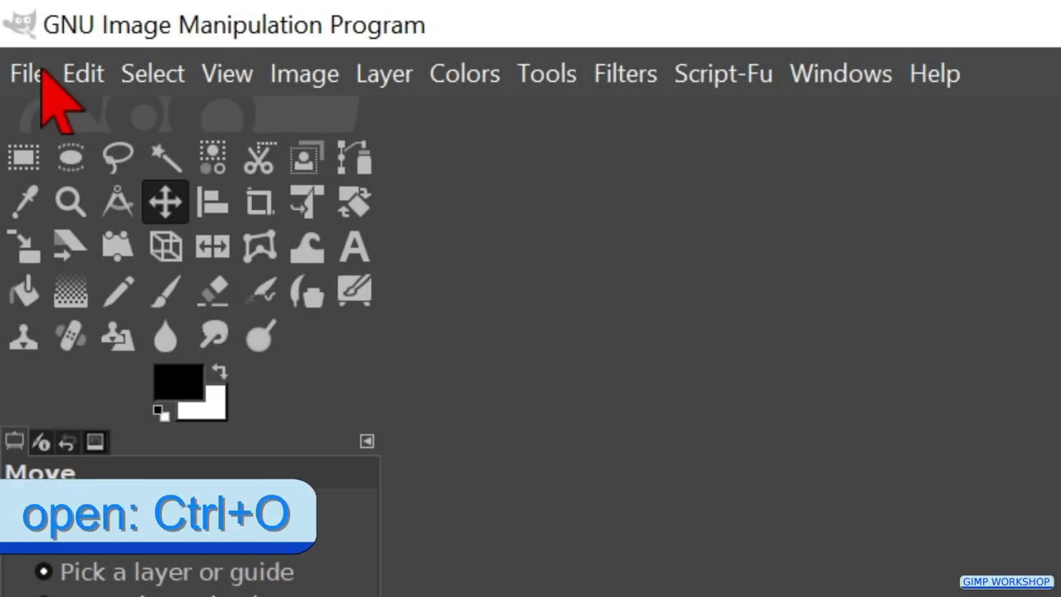
Open 01 texture.jpg from the tu 108 fantasy VII folder and fit the image in the window.
left_click(40, 74)
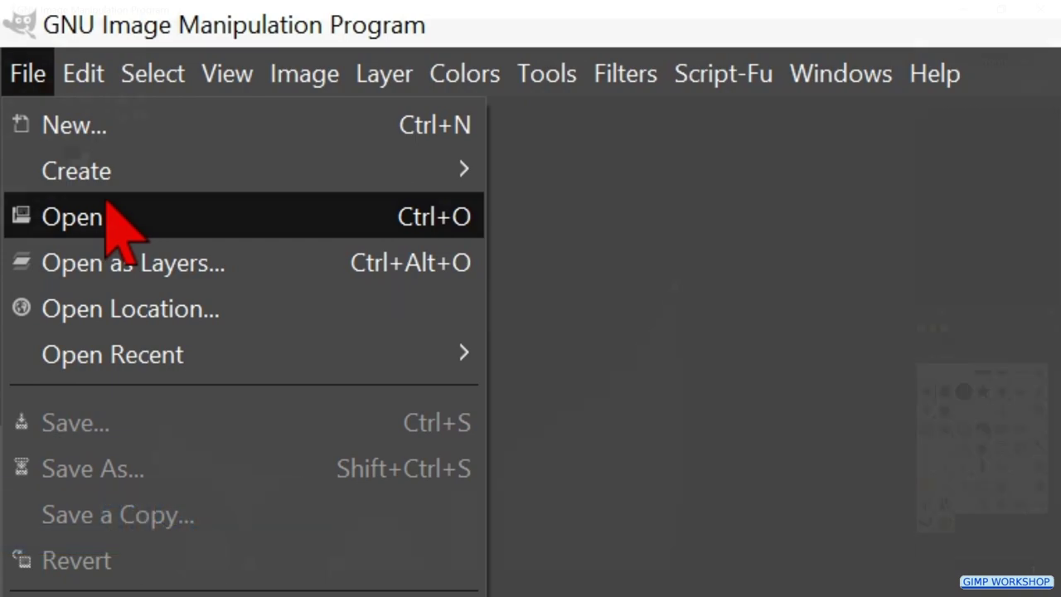
left_click(106, 203)
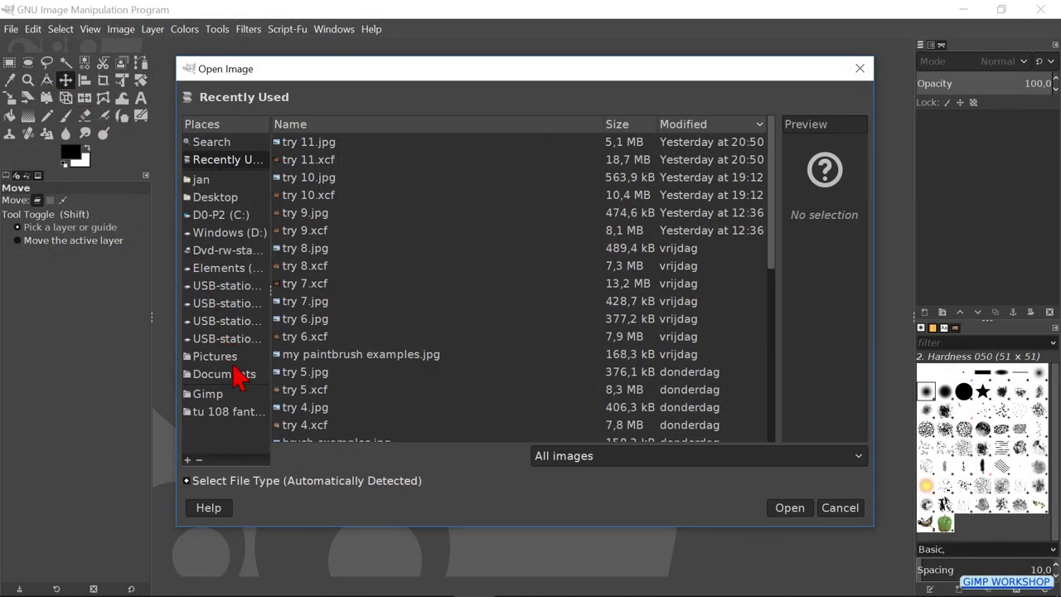
left_click(252, 423)
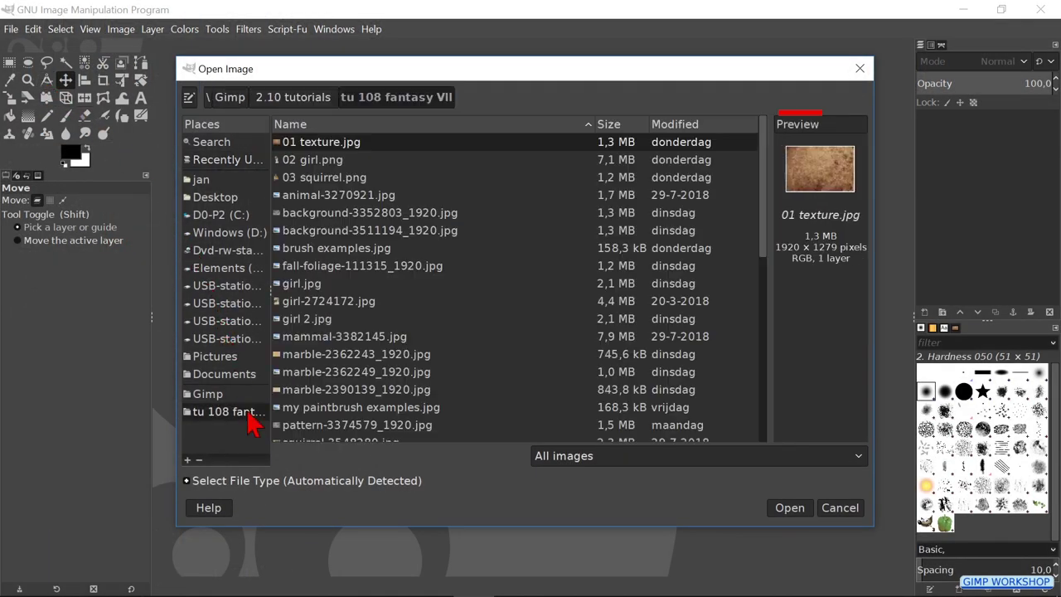
double_click(372, 145)
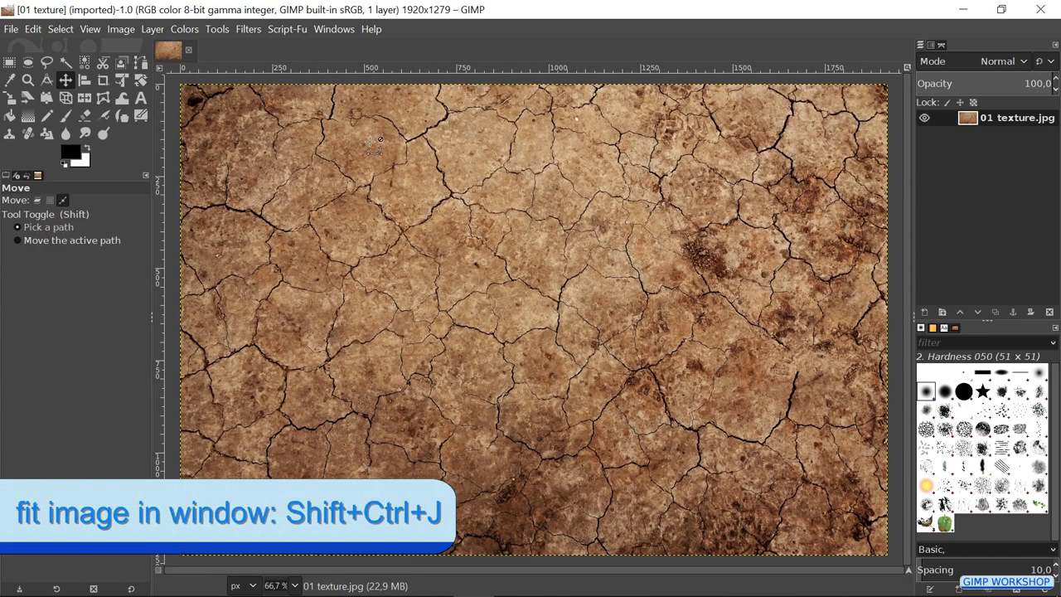
key("shift+ctrl+j")
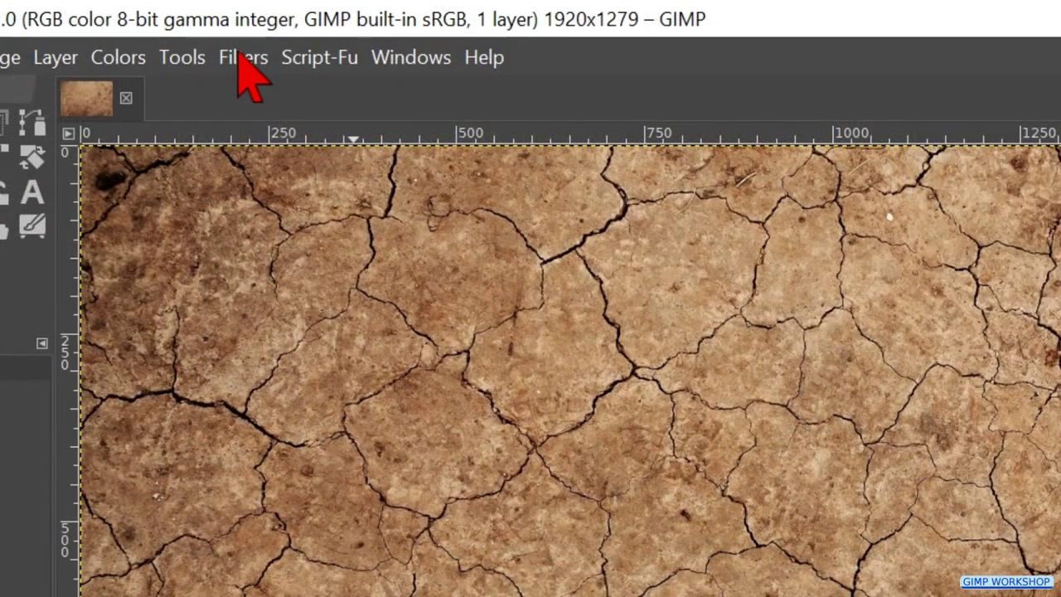
Apply a Gaussian Blur to the texture layer with a size of 10.
left_click(240, 60)
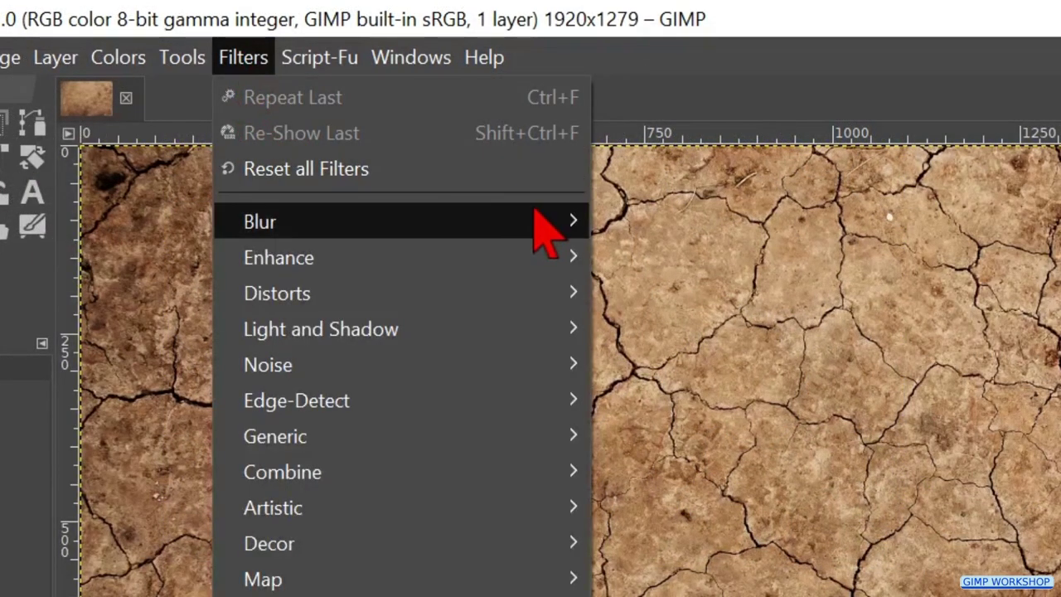
mouse_move(545, 224)
left_click(671, 224)
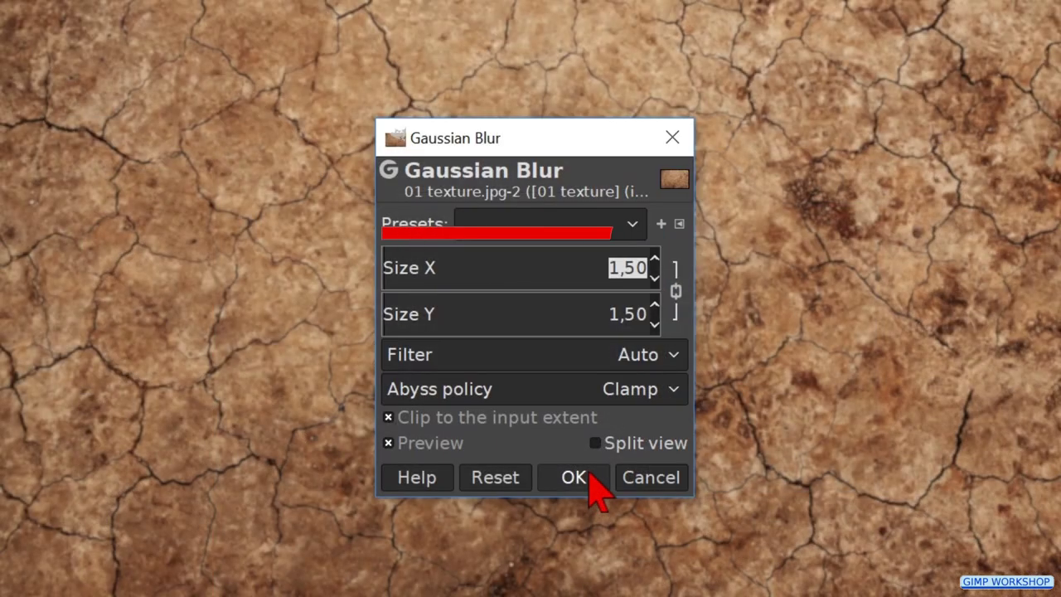
type("1")
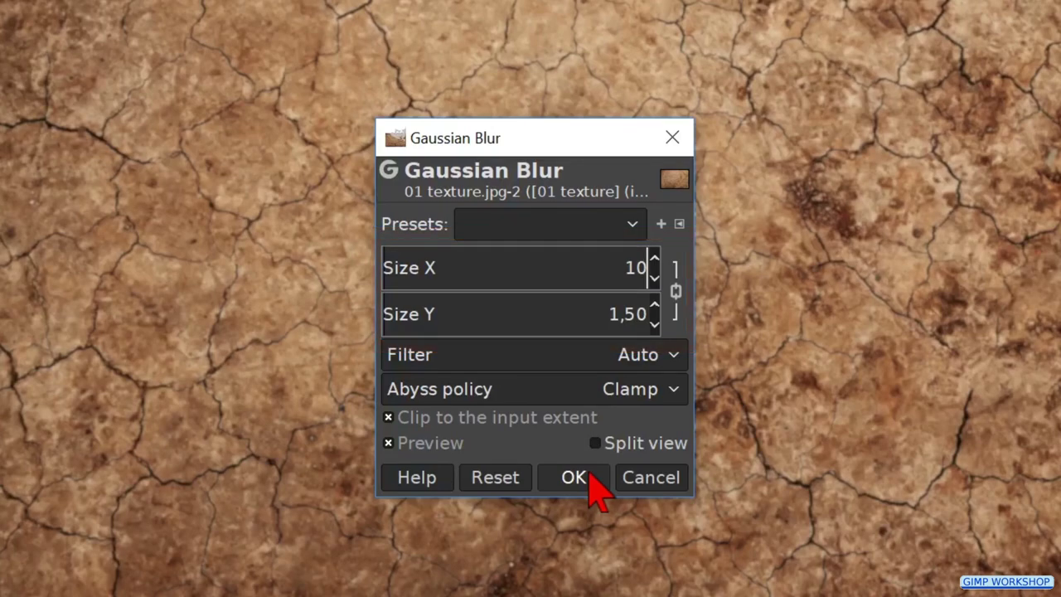
left_click(590, 476)
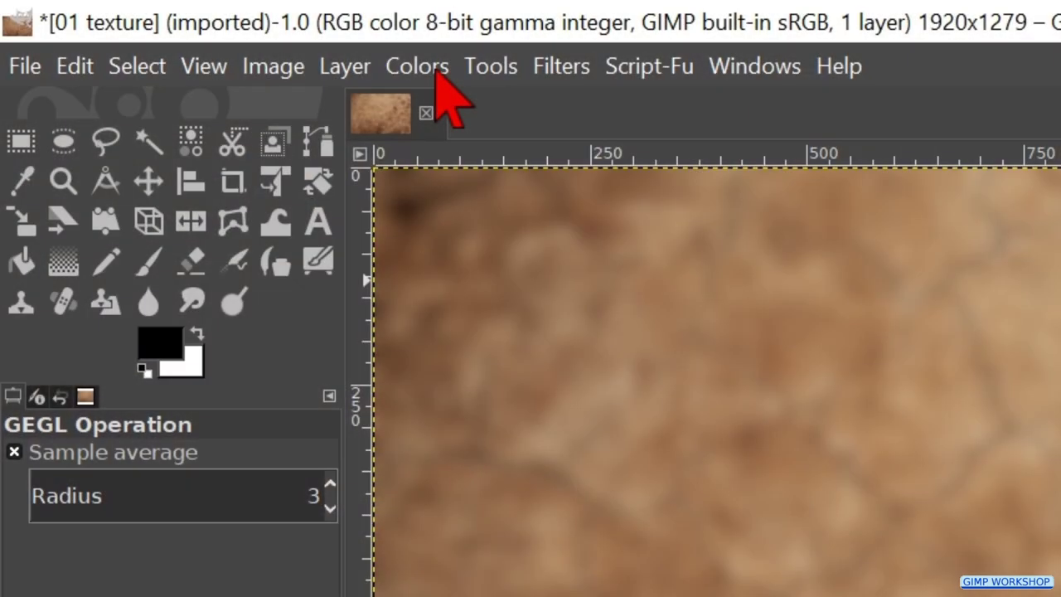
Darken the blurred texture by setting its brightness to -120 with Brightness-Contrast.
left_click(436, 79)
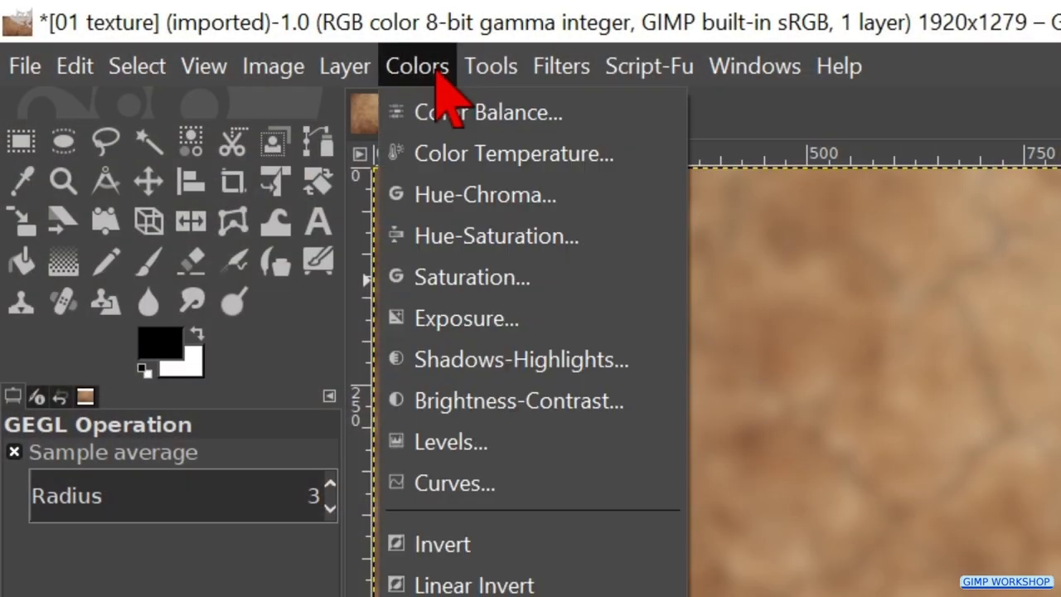
left_click(545, 392)
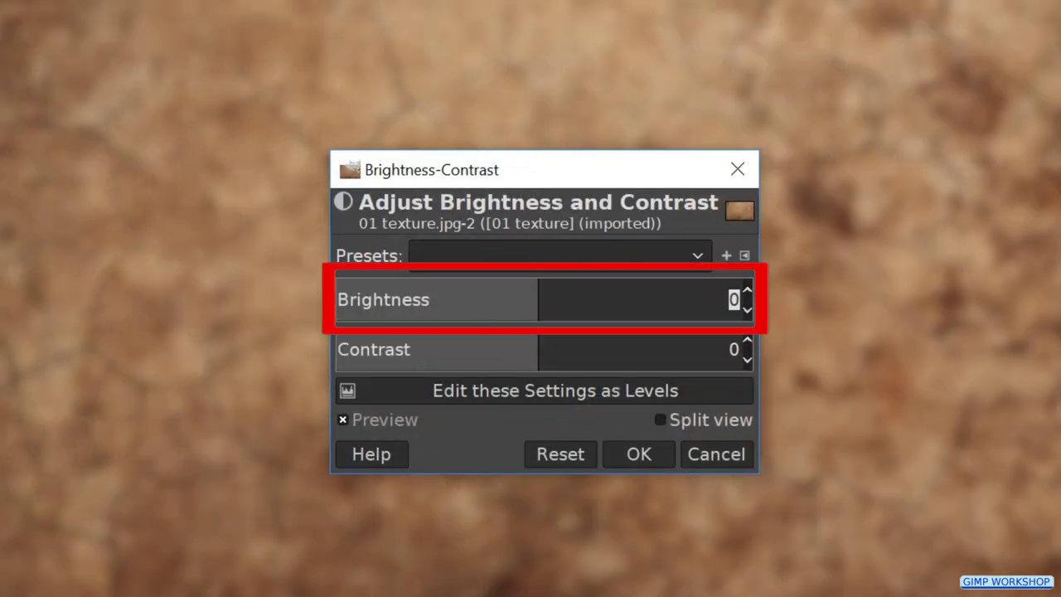
key("BackSpace")
type("-120")
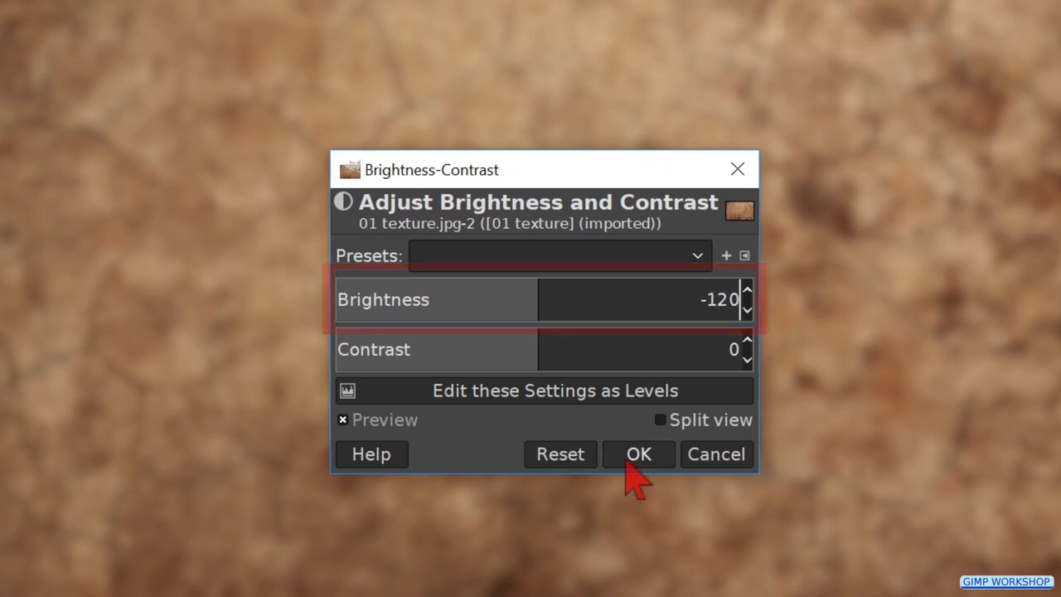
left_click(630, 459)
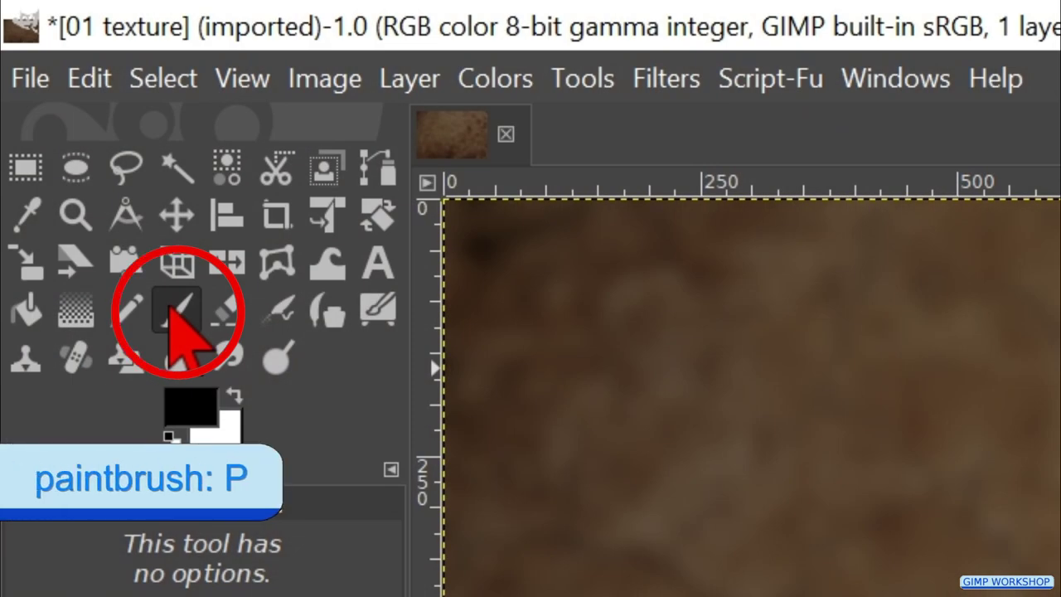
Darken the texture's outer edges with black Paintbrush strokes, using brush Hardness 025 at opacity 30 and size 800.
left_click(172, 308)
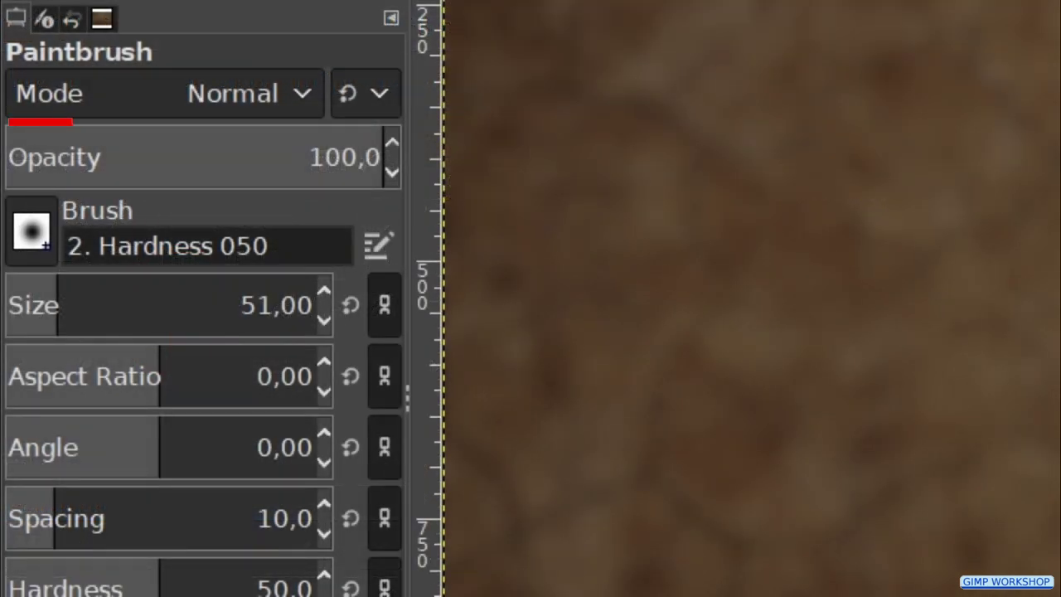
left_click_drag(380, 158, 310, 157)
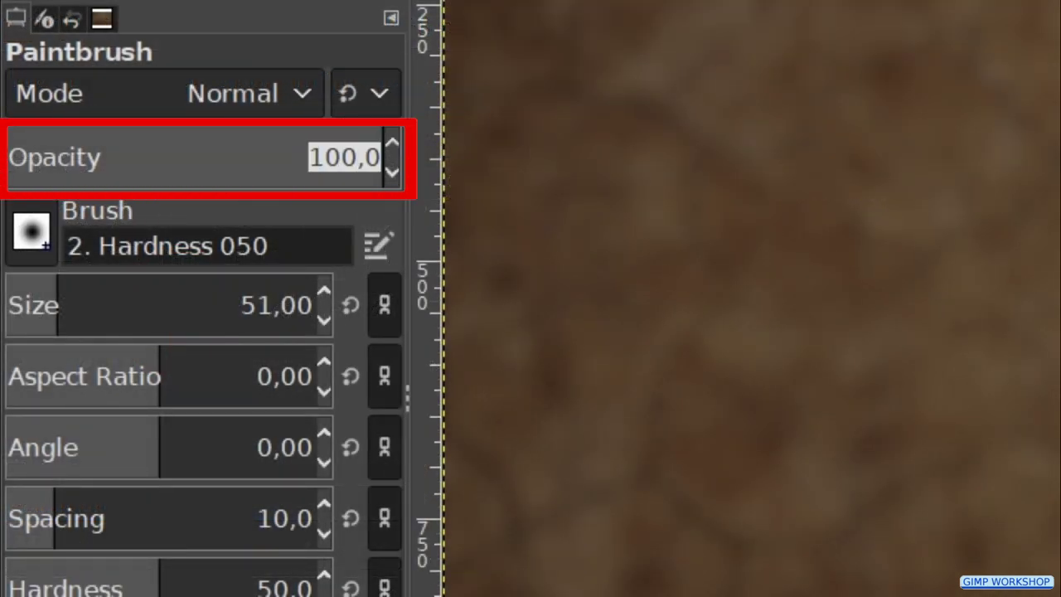
type("30")
key("Return")
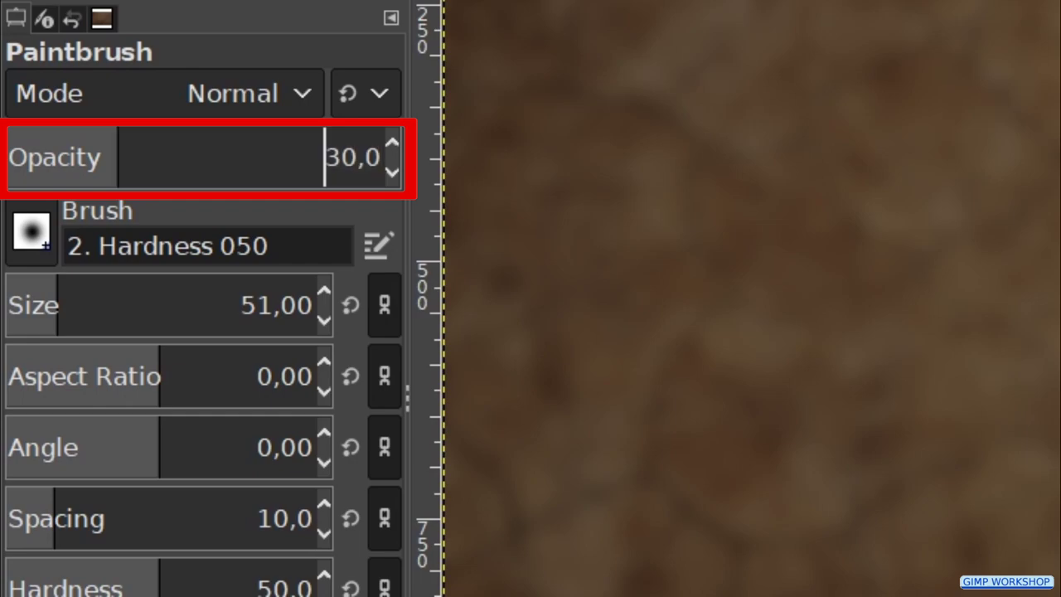
left_click(30, 236)
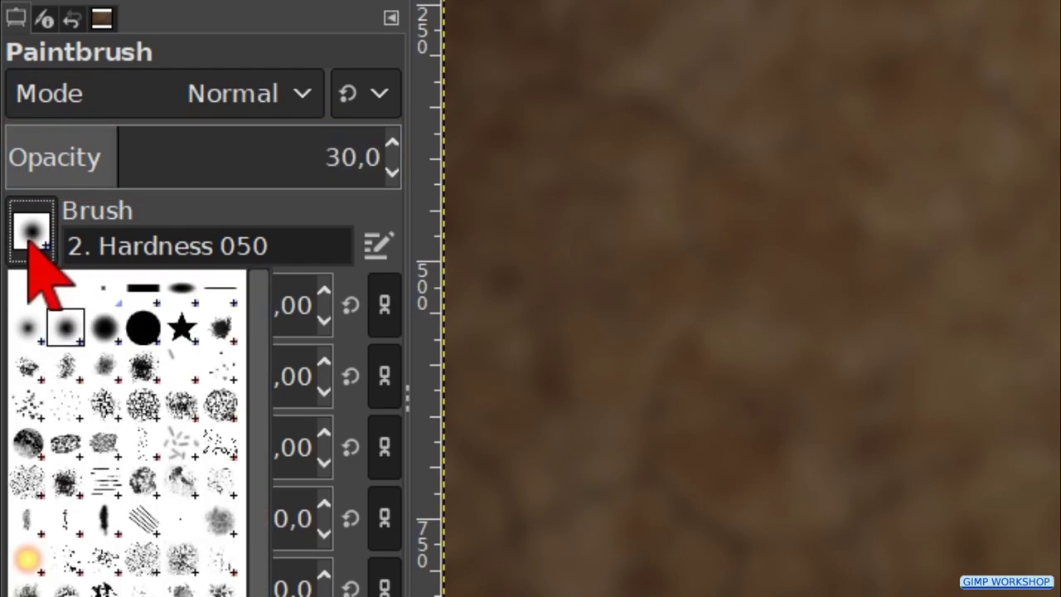
left_click(27, 327)
left_click_drag(314, 305, 241, 305)
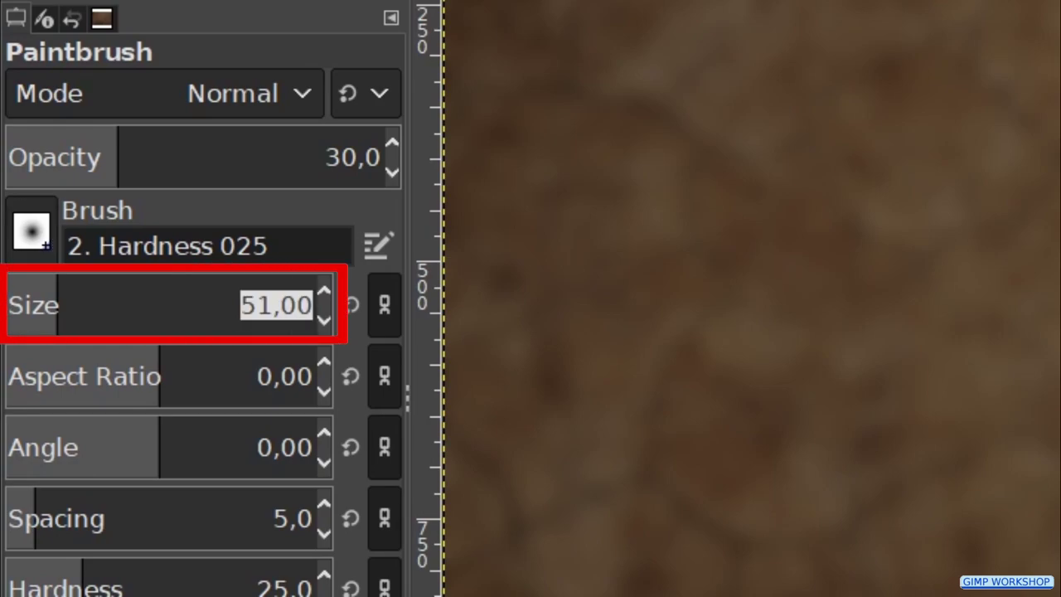
type("800")
key("Return")
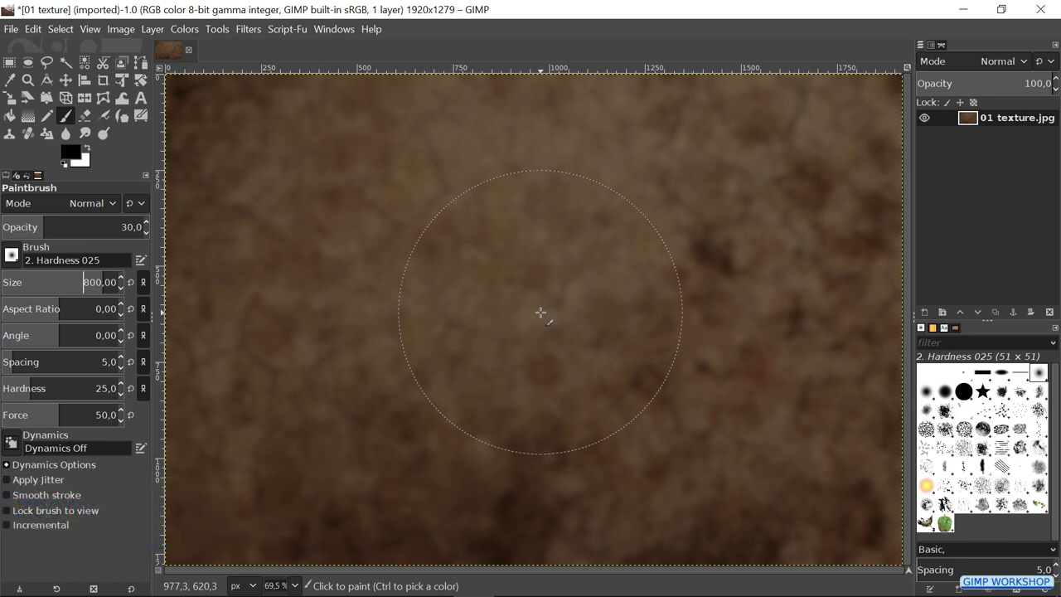
scroll(541, 313, "down", 1, "ctrl")
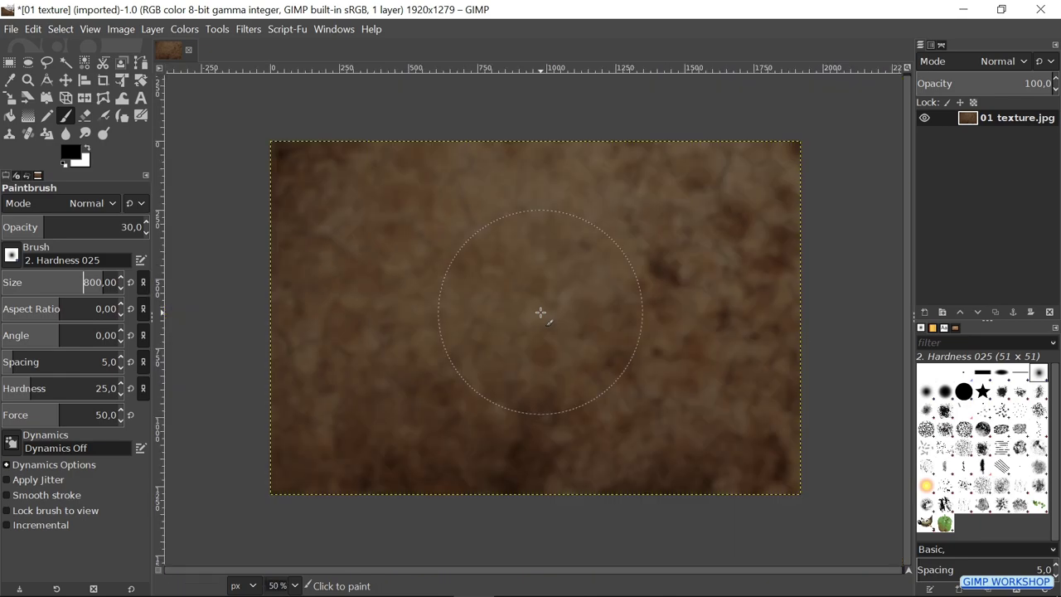
mouse_move(326, 178)
left_mouse_down()
mouse_move(703, 168)
mouse_move(811, 184)
mouse_move(478, 159)
mouse_move(272, 212)
mouse_move(203, 285)
mouse_move(220, 352)
mouse_move(273, 270)
mouse_move(255, 431)
mouse_move(281, 423)
mouse_move(570, 506)
mouse_move(884, 369)
mouse_move(685, 495)
mouse_move(750, 399)
mouse_move(789, 278)
mouse_move(801, 343)
mouse_move(697, 130)
mouse_move(824, 283)
mouse_move(508, 118)
mouse_move(460, 138)
mouse_move(481, 121)
mouse_move(231, 272)
mouse_move(383, 175)
mouse_move(296, 280)
mouse_move(350, 469)
mouse_move(506, 477)
mouse_move(455, 287)
mouse_move(499, 253)
mouse_move(612, 241)
mouse_move(698, 266)
mouse_move(698, 338)
mouse_move(598, 379)
mouse_move(450, 357)
mouse_move(394, 313)
left_mouse_up()
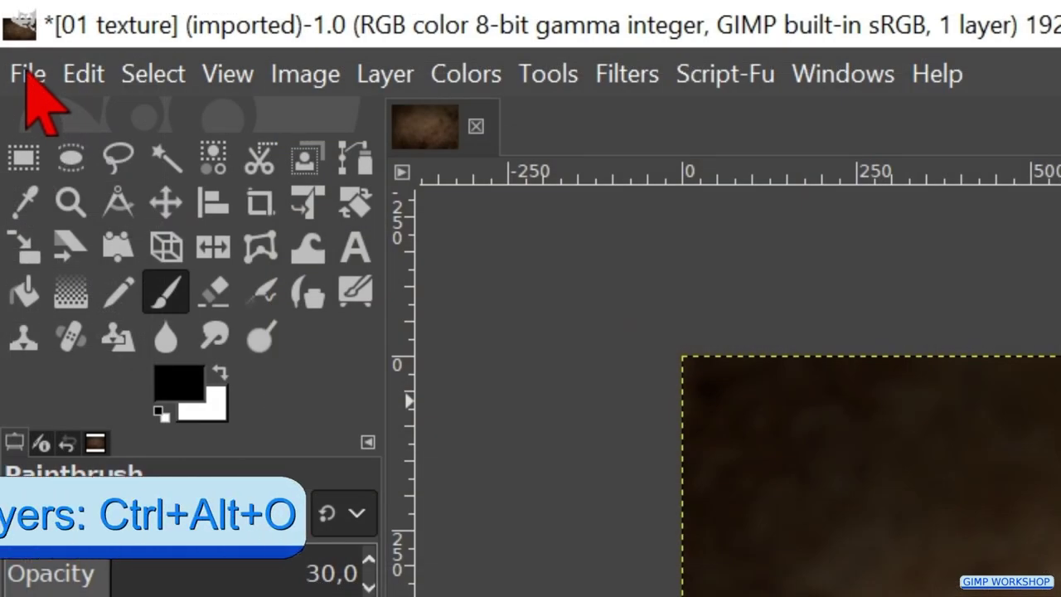
Add 02 girl.png from the same folder to the image as a new layer.
left_click(11, 29)
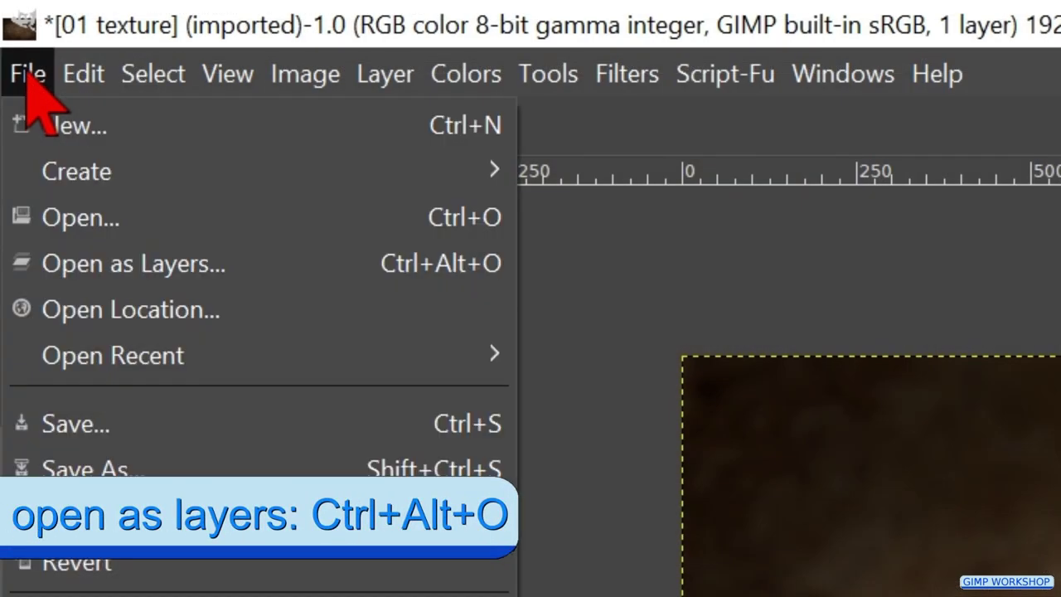
left_click(121, 269)
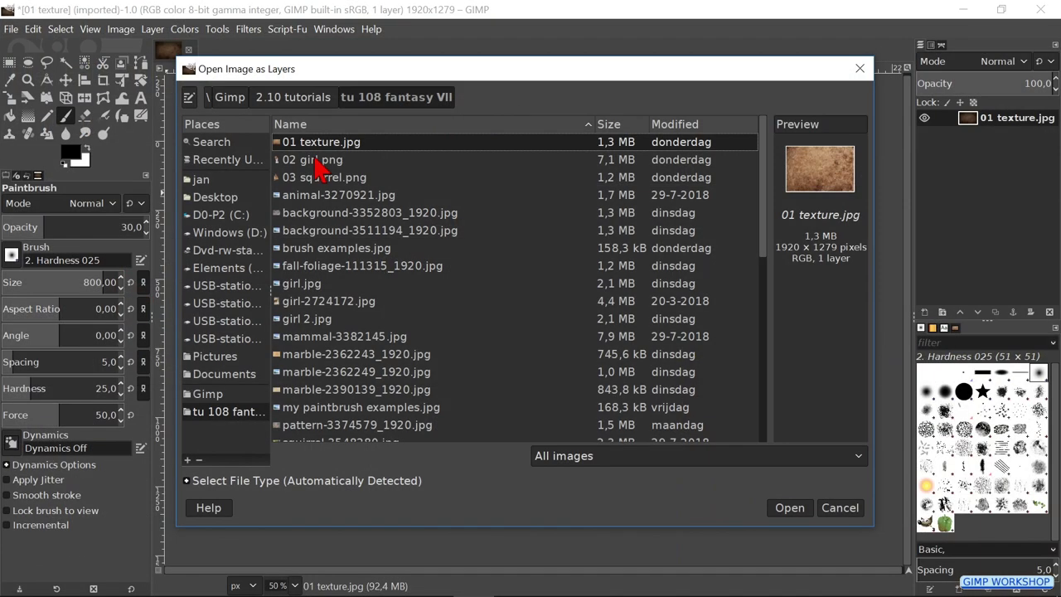
left_click(319, 162)
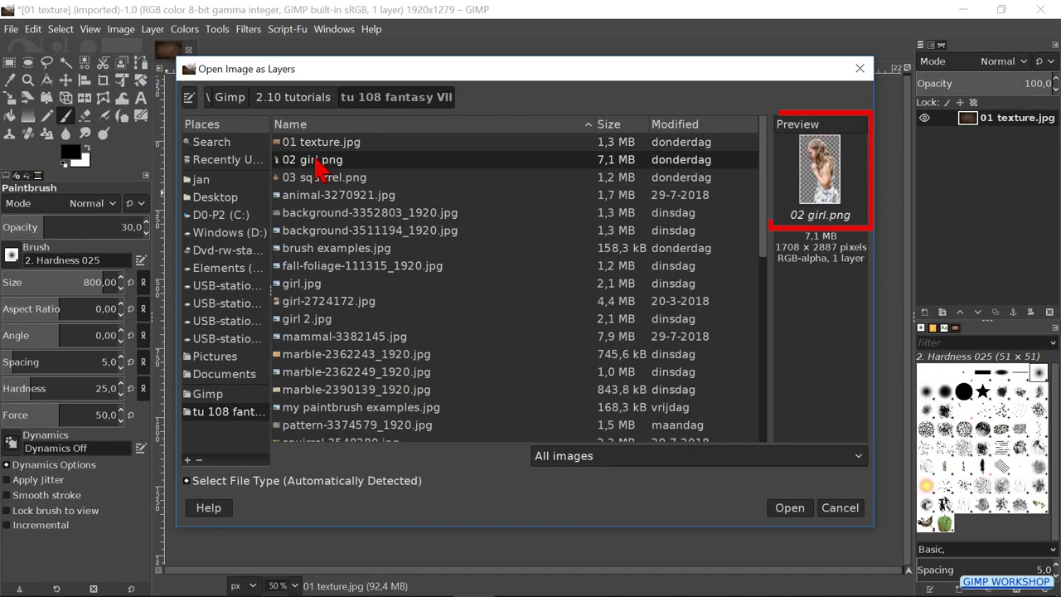
double_click(320, 161)
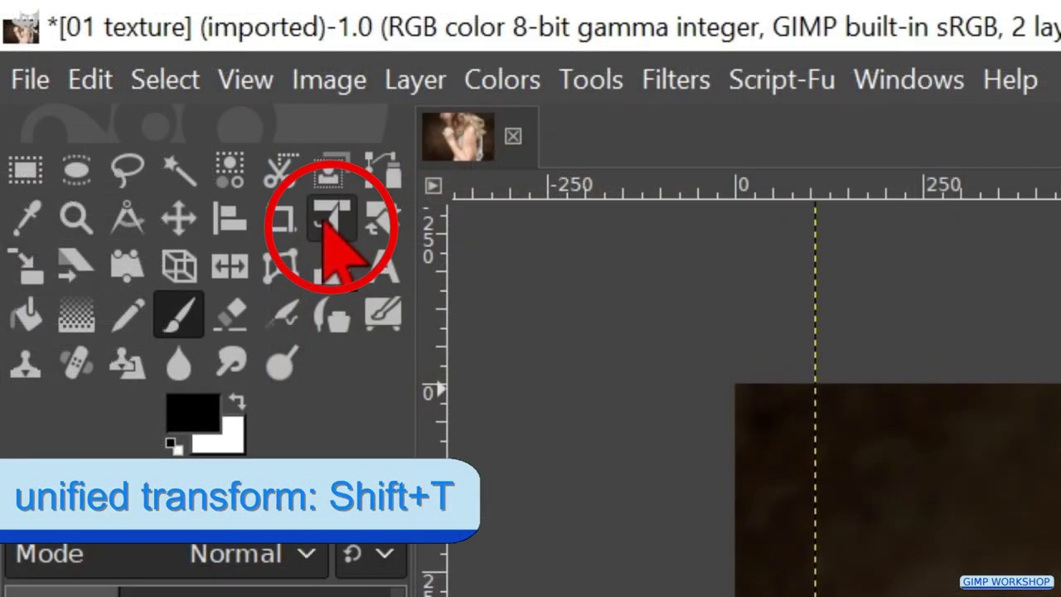
Transform the girl with constrained scale to about 56%, tilted slightly clockwise on the background's right half, and expand her layer to the image size.
left_click(325, 220)
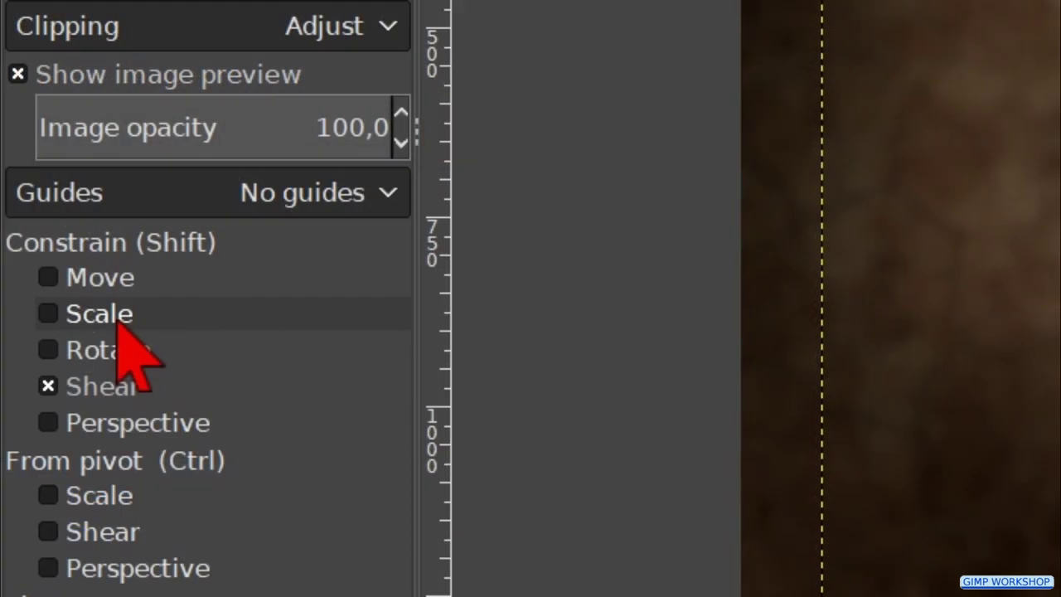
left_click(119, 323)
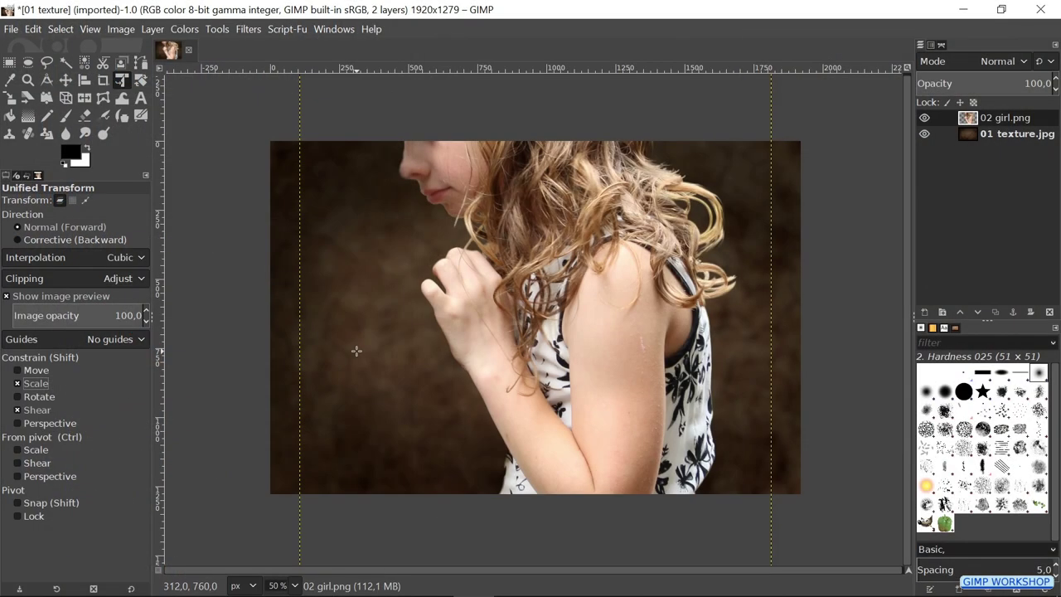
left_click(357, 351)
left_click_drag(301, 316, 420, 317)
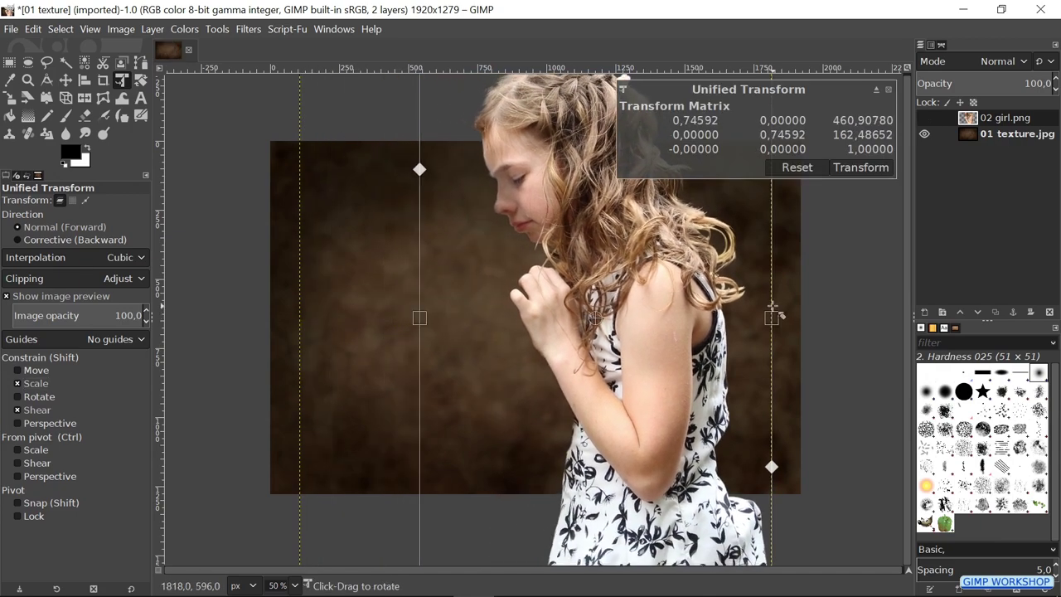
left_click_drag(780, 333, 693, 343)
left_click_drag(458, 349, 514, 429)
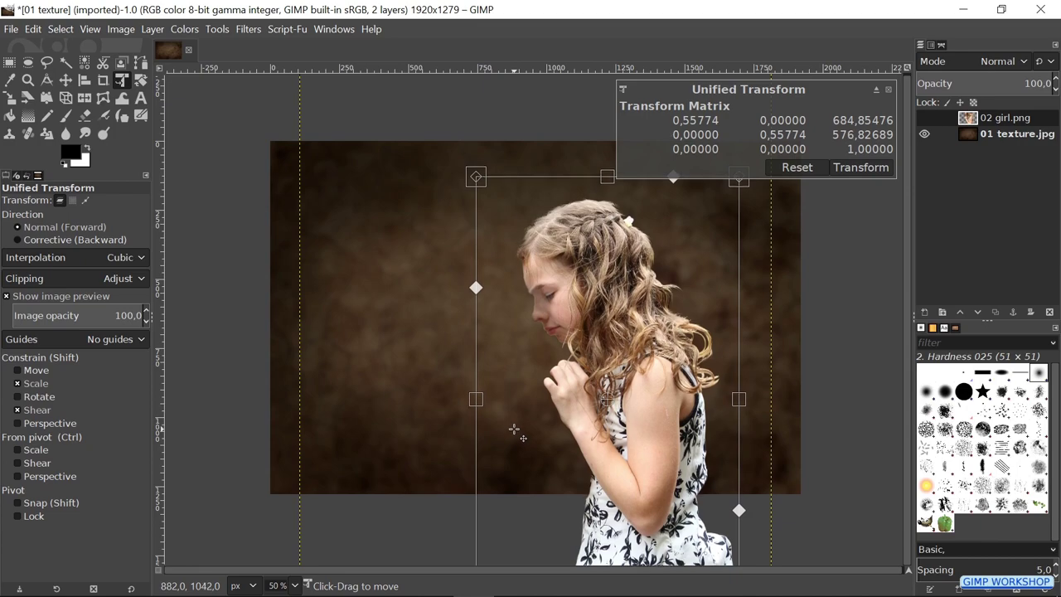
left_click_drag(422, 352, 418, 326)
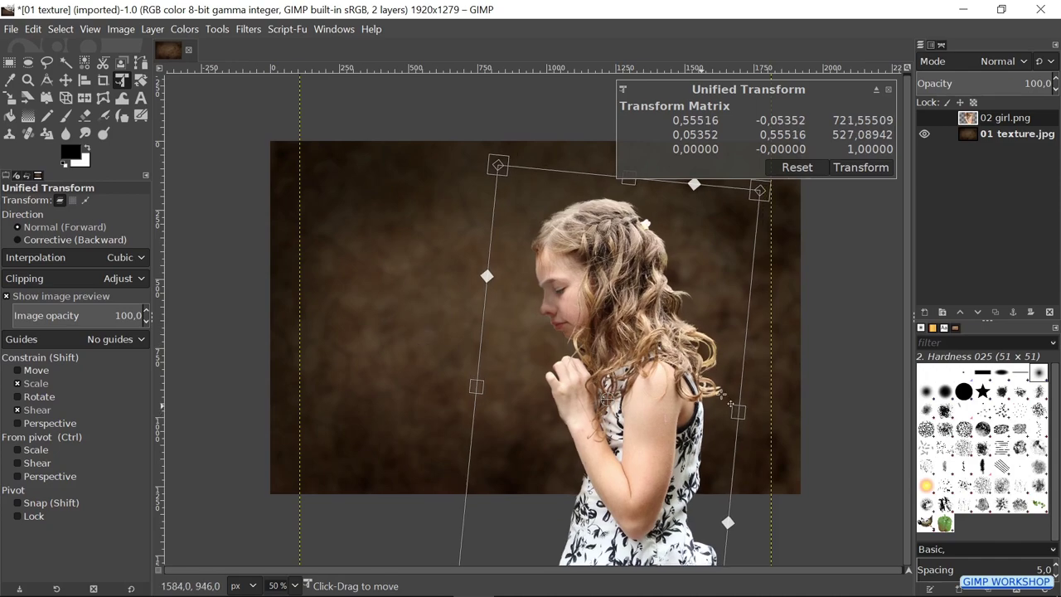
left_click(858, 168)
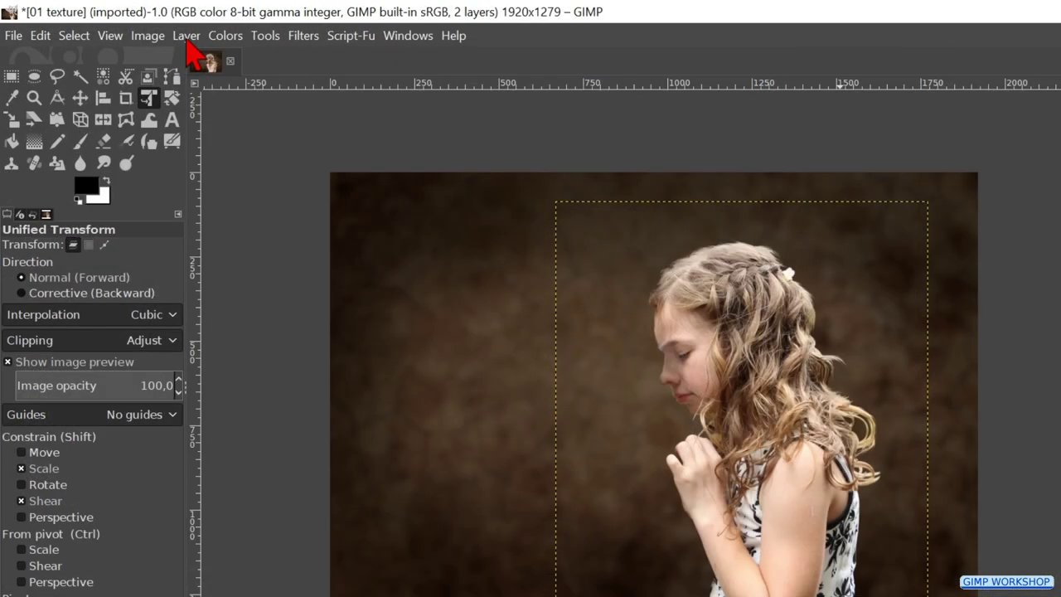
left_click(187, 36)
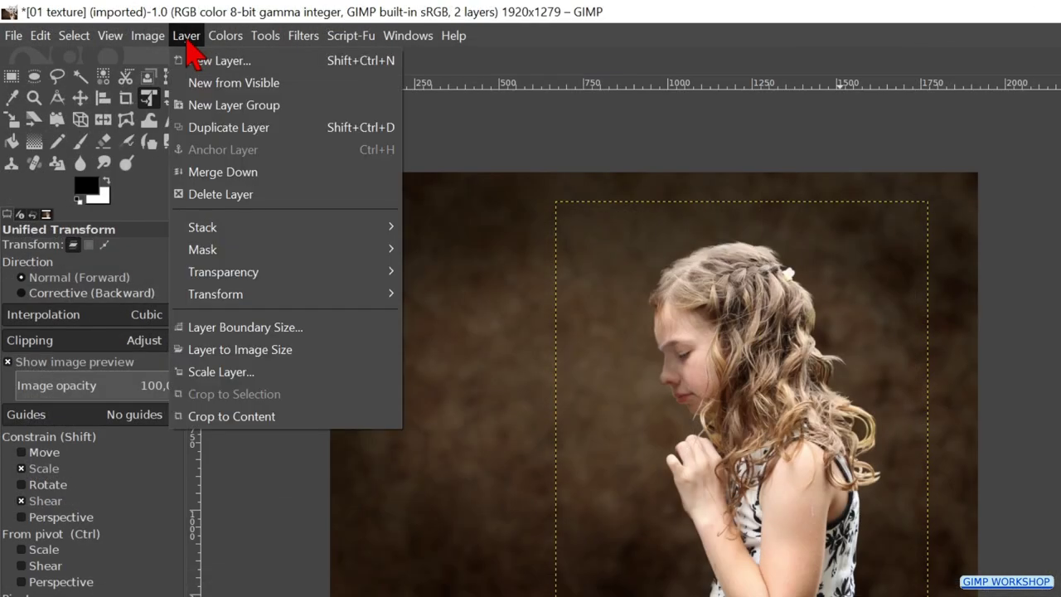
left_click(242, 354)
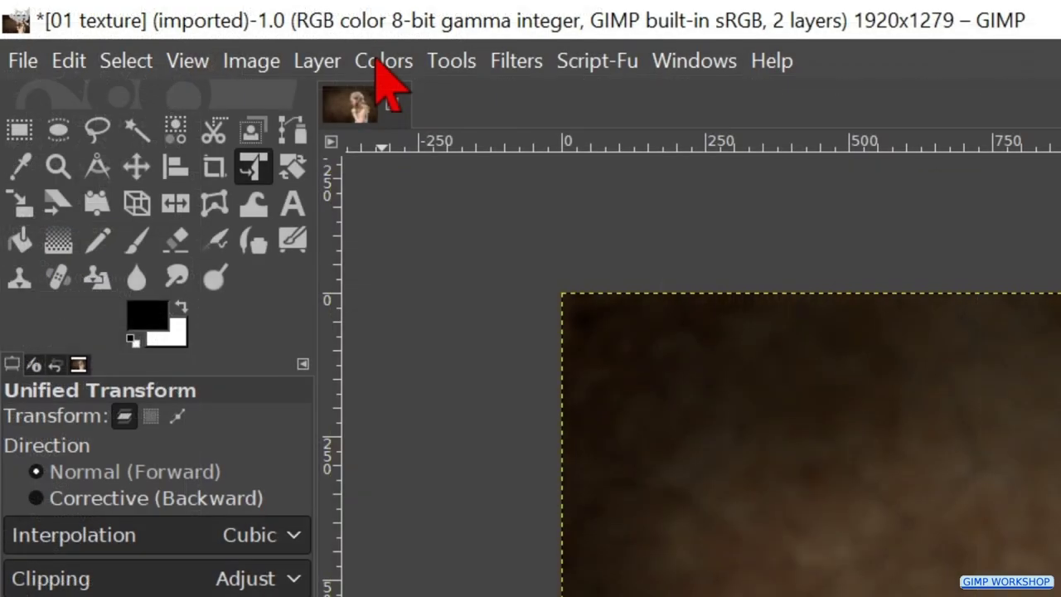
Darken the girl with Curves on the Value channel, lowering a shadow point and moving a highlight point to x 217, y 173.
left_click(220, 38)
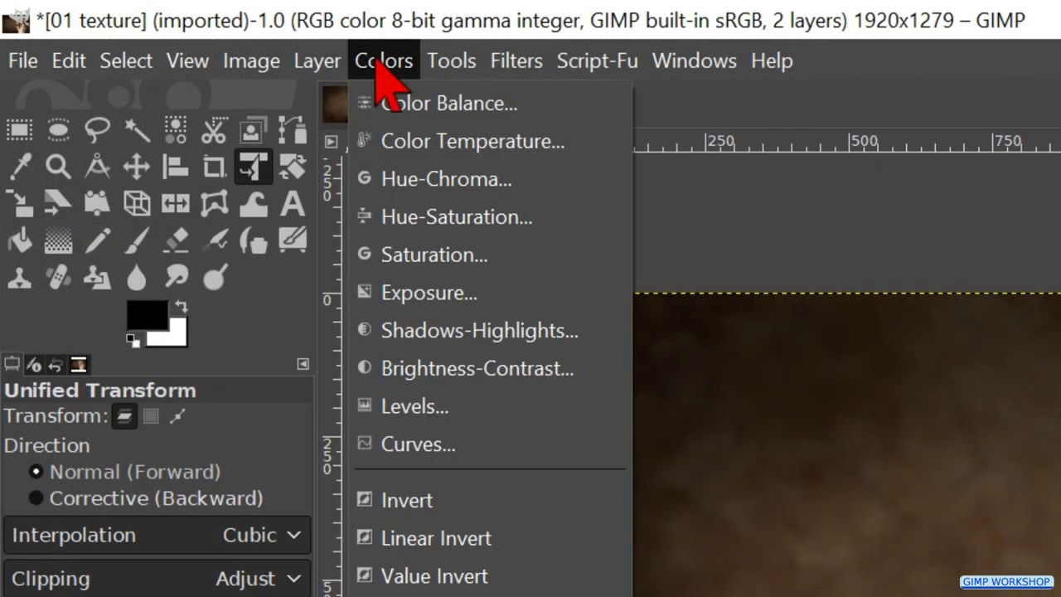
left_click(422, 444)
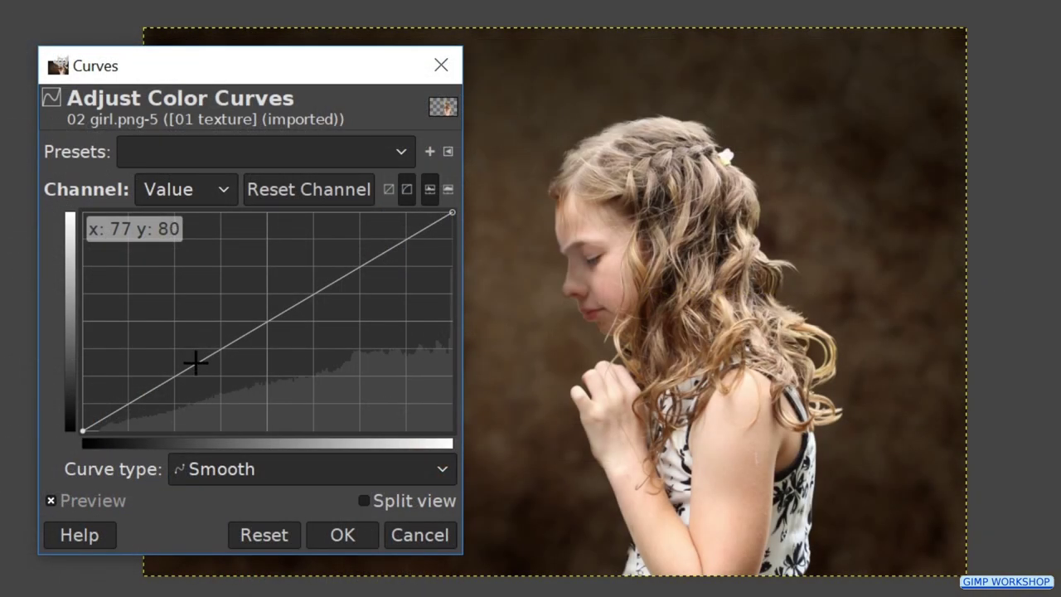
left_click_drag(196, 362, 203, 398)
left_click_drag(403, 246, 399, 284)
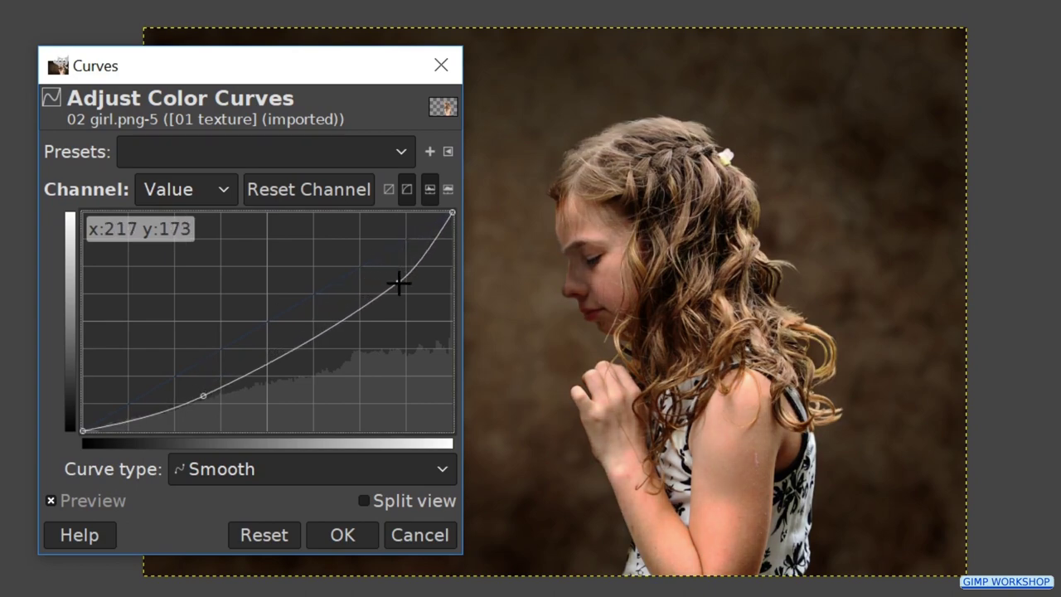
left_click(342, 536)
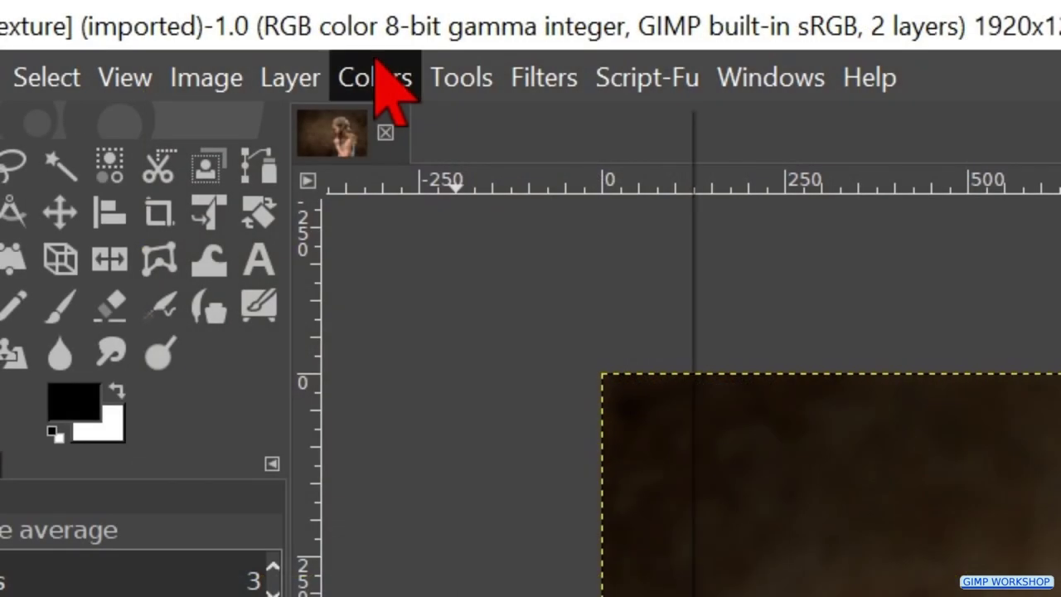
Shift the girl's midtones towards red in Color Balance by setting the Cyan-Red level to 10.
left_click(378, 79)
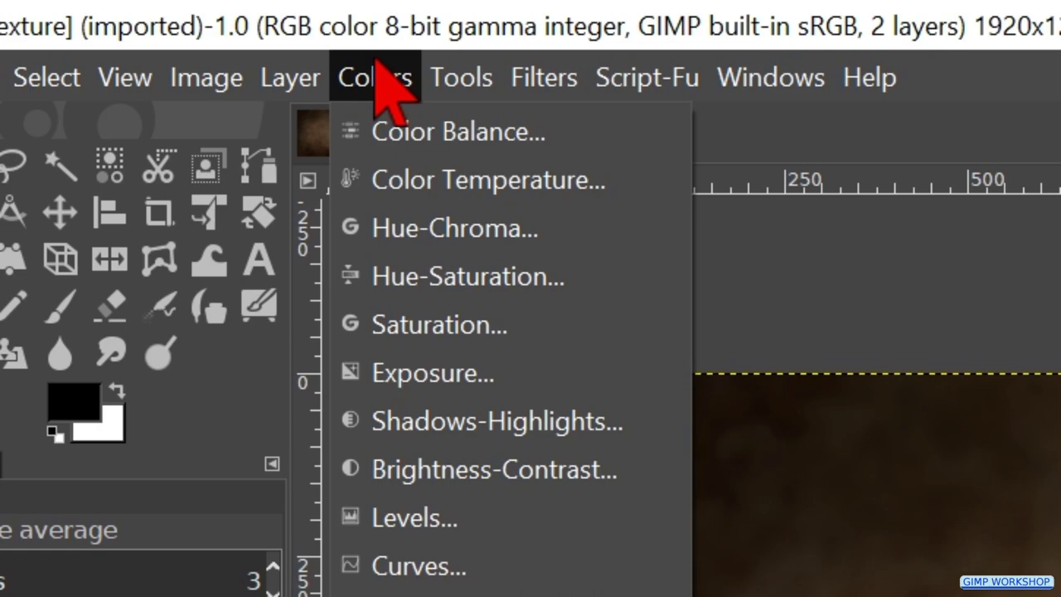
left_click(423, 133)
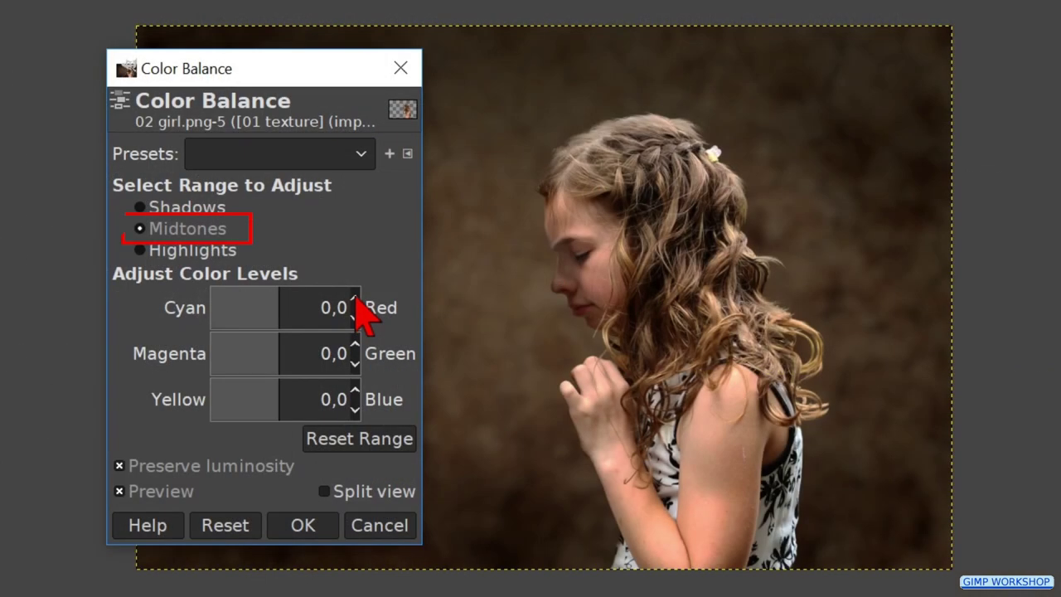
left_click(356, 298)
left_click(356, 298)
left_click(356, 300)
left_click(356, 299)
left_click(356, 298)
left_click(356, 298)
left_click(356, 298)
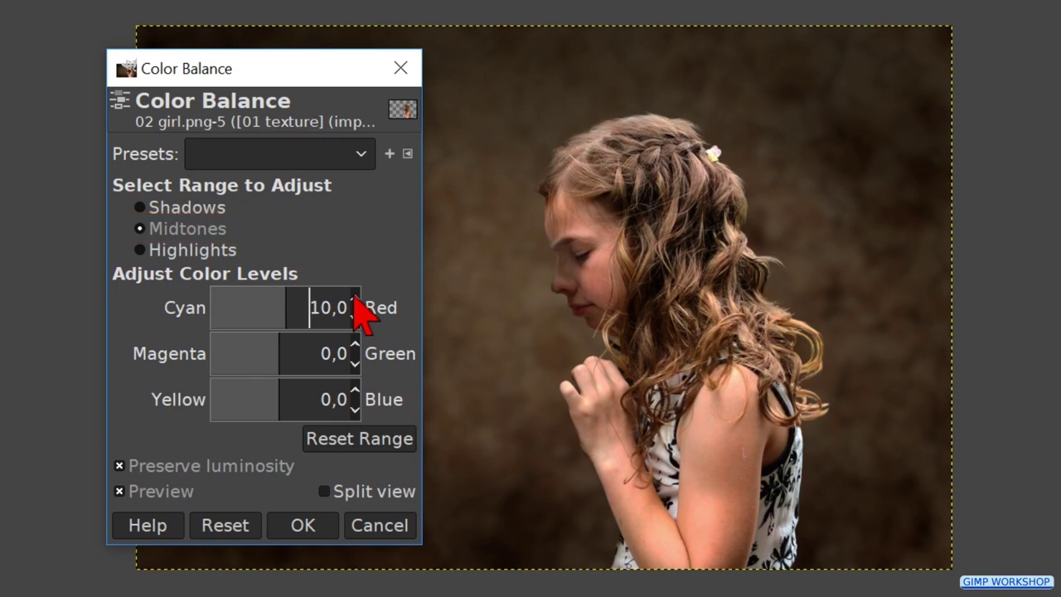
Set the Yellow-Blue level of the girl's midtones to -10 and apply the colour balance.
left_click(354, 408)
left_click(354, 408)
left_click(354, 408)
left_click(354, 408)
left_click(355, 408)
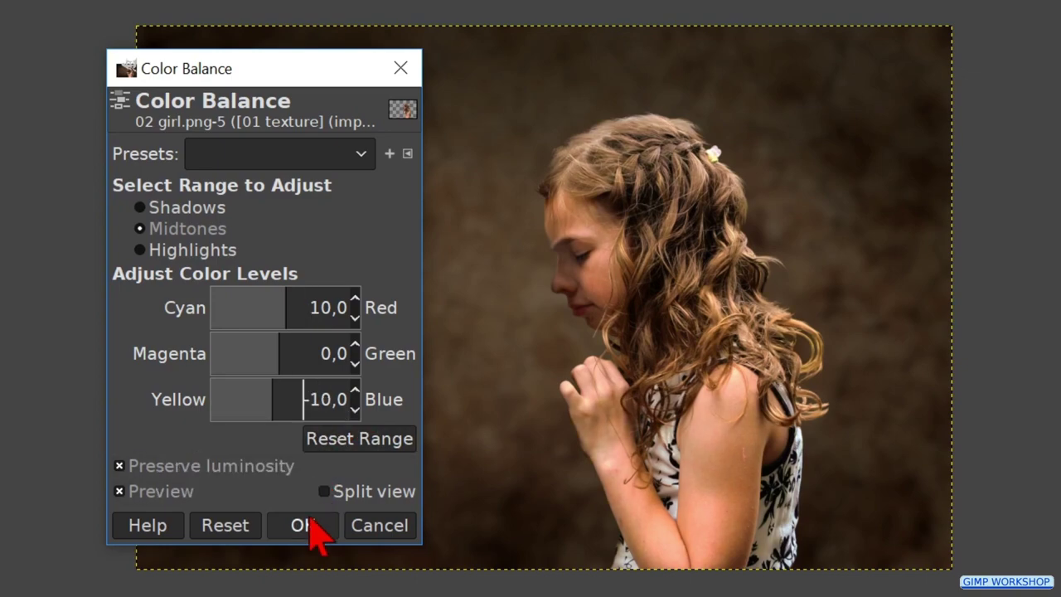
left_click(311, 524)
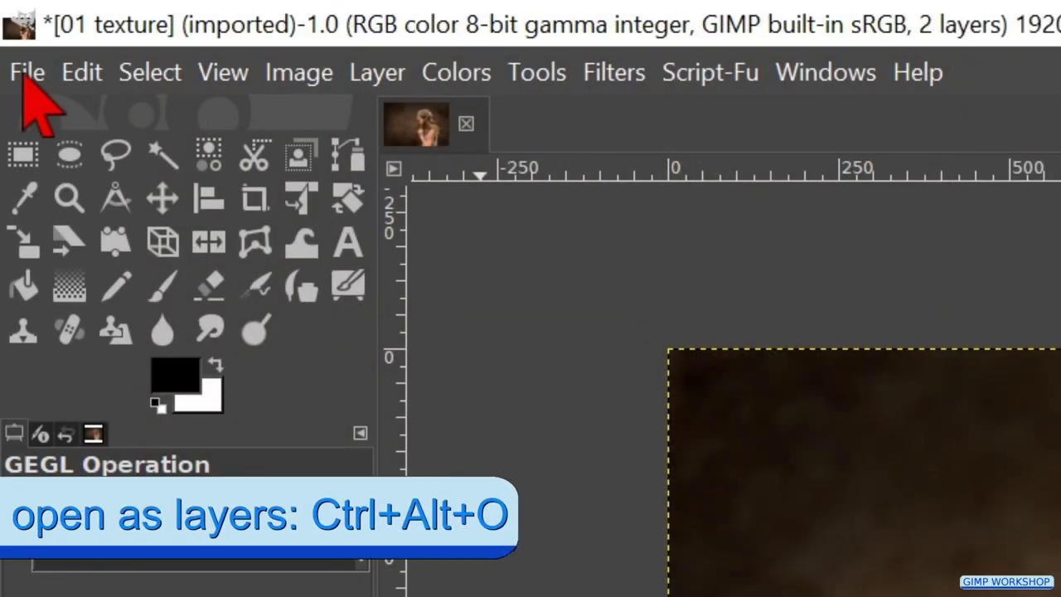
Add 03 squirrel.png from the tutorial folder to the image as a new layer.
left_click(23, 81)
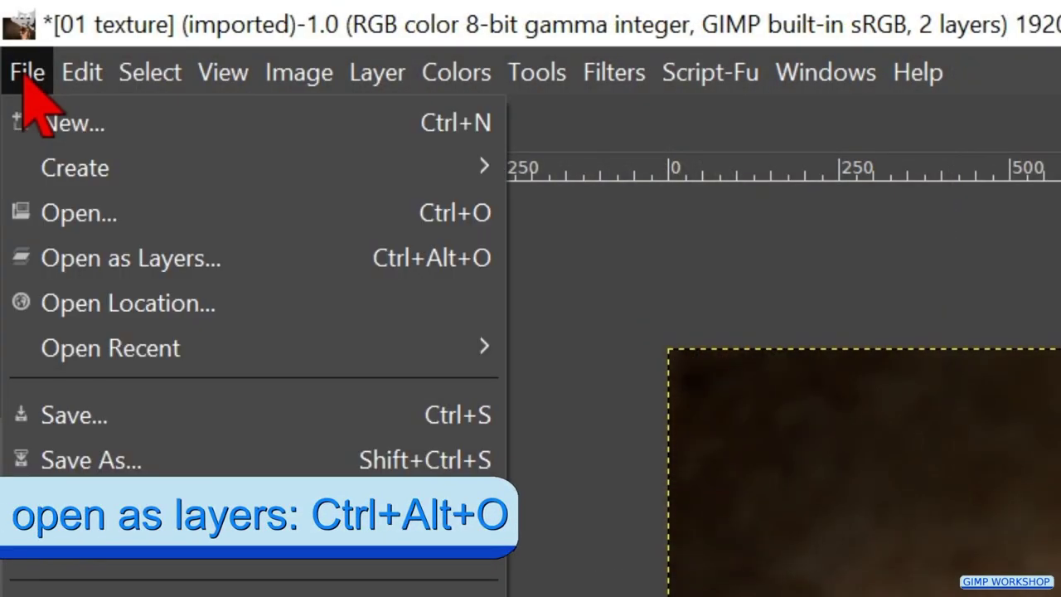
left_click(153, 264)
left_click(337, 179)
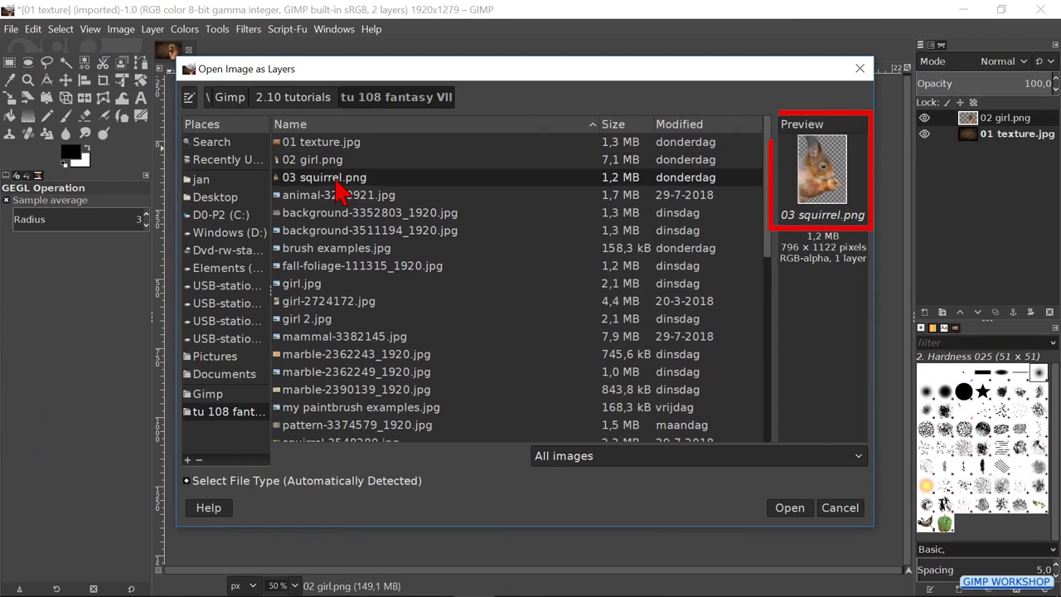
double_click(338, 178)
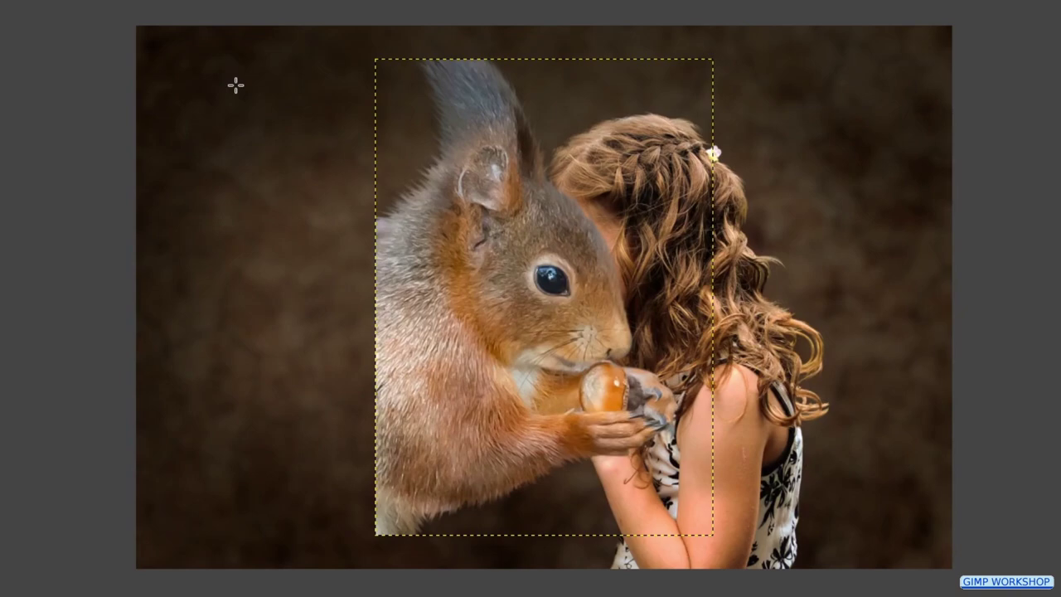
Transform the squirrel to about 133% scale, tilted slightly anticlockwise and facing the girl, and expand its layer to the image size.
left_click(312, 206)
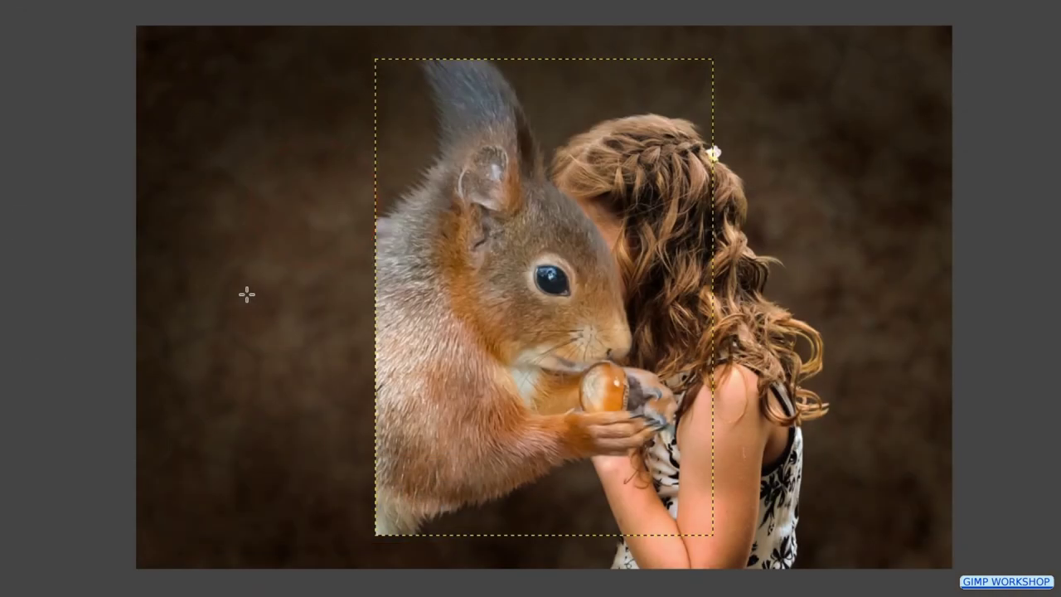
left_click(246, 296)
left_click_drag(365, 300, 260, 286)
left_click_drag(419, 362, 368, 294)
left_click_drag(426, 364, 409, 357)
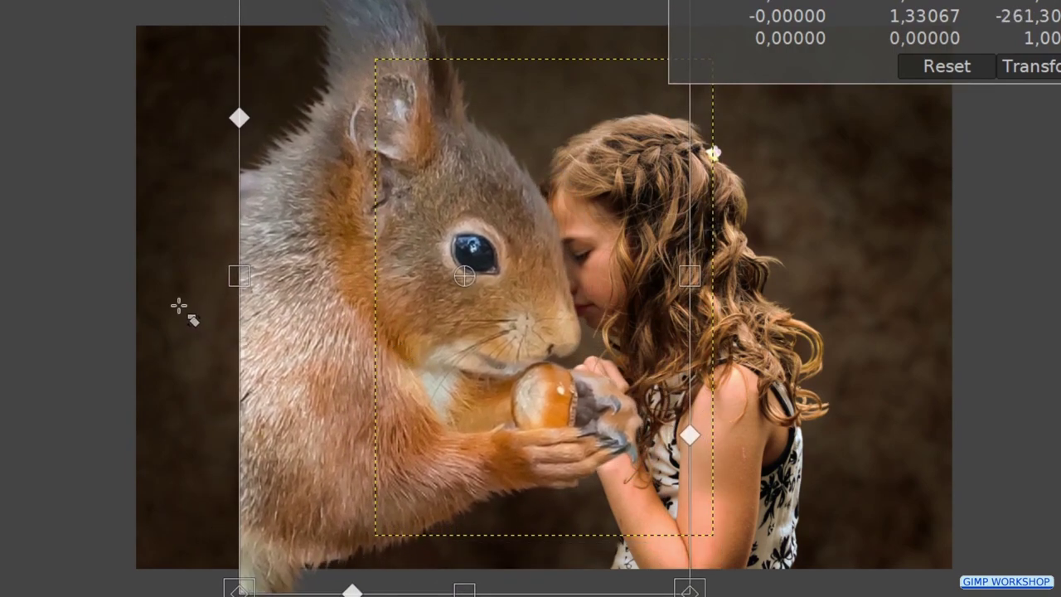
left_click_drag(176, 306, 174, 328)
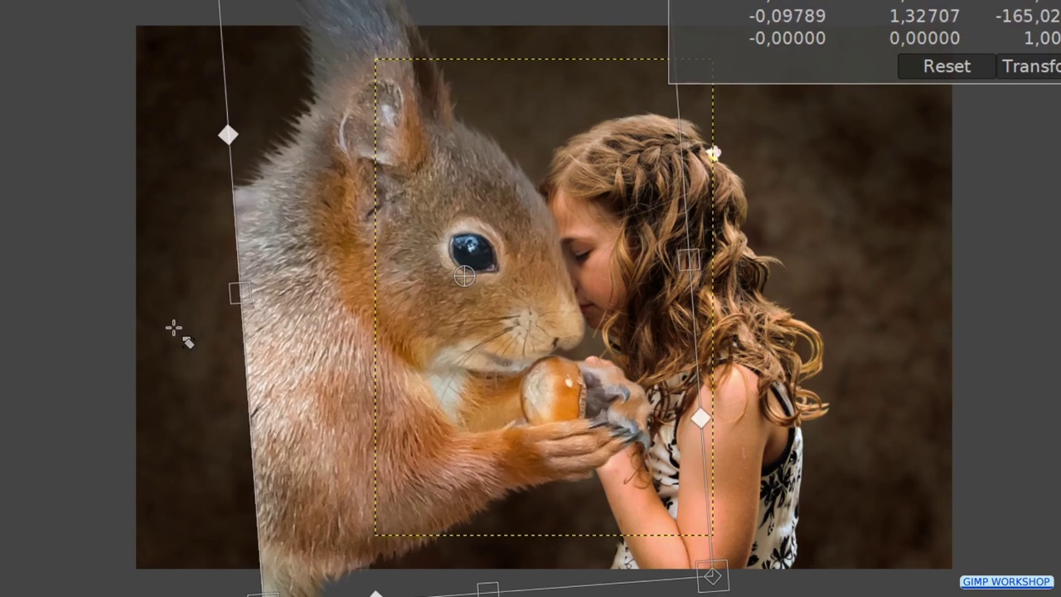
mouse_move(443, 353)
left_mouse_down()
mouse_move(419, 369)
mouse_move(431, 365)
mouse_move(417, 313)
mouse_move(435, 331)
left_mouse_up()
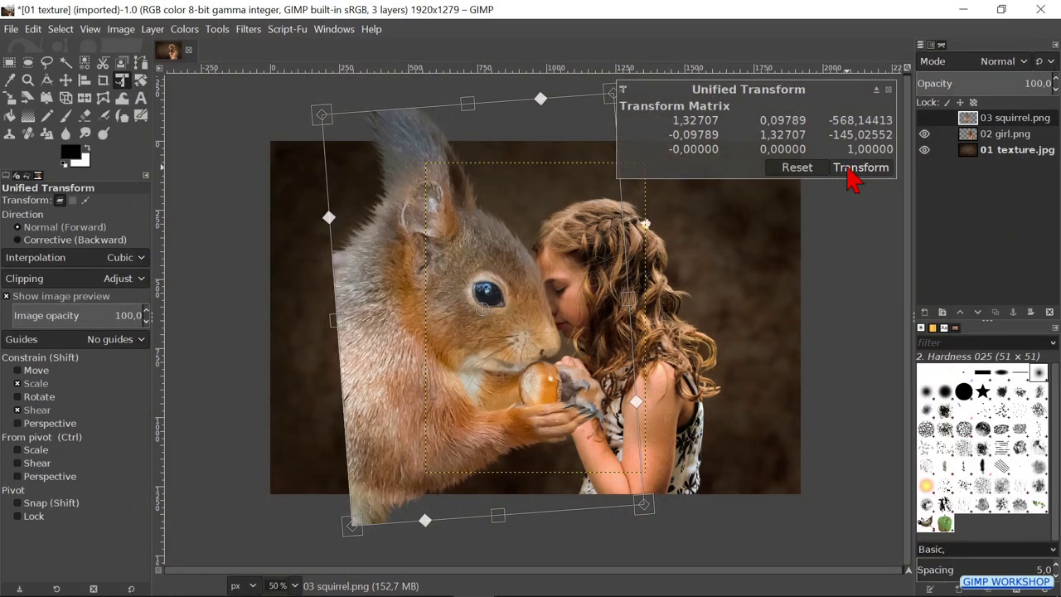
left_click(855, 170)
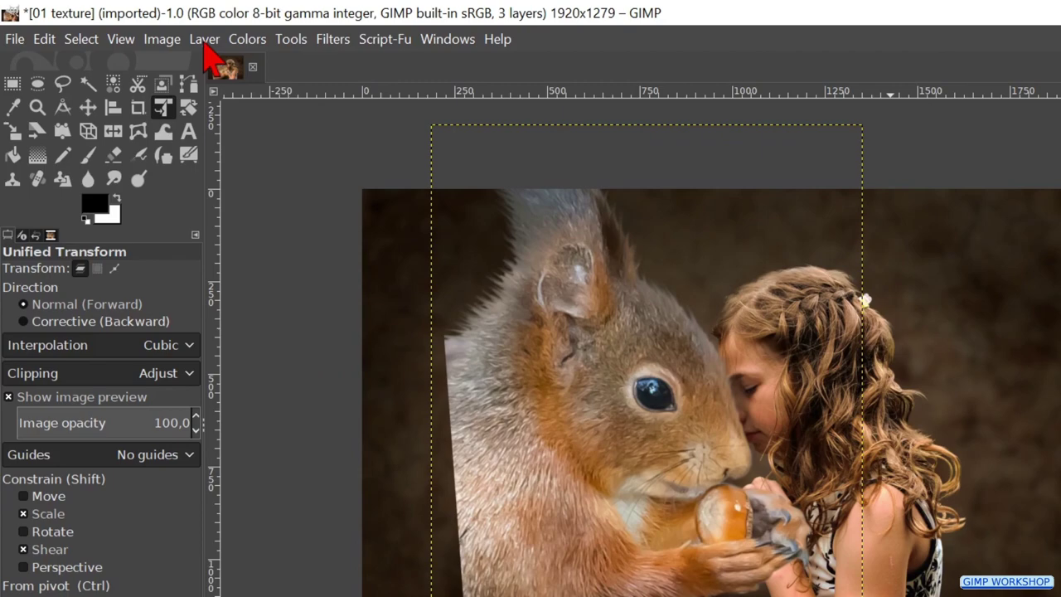
left_click(204, 41)
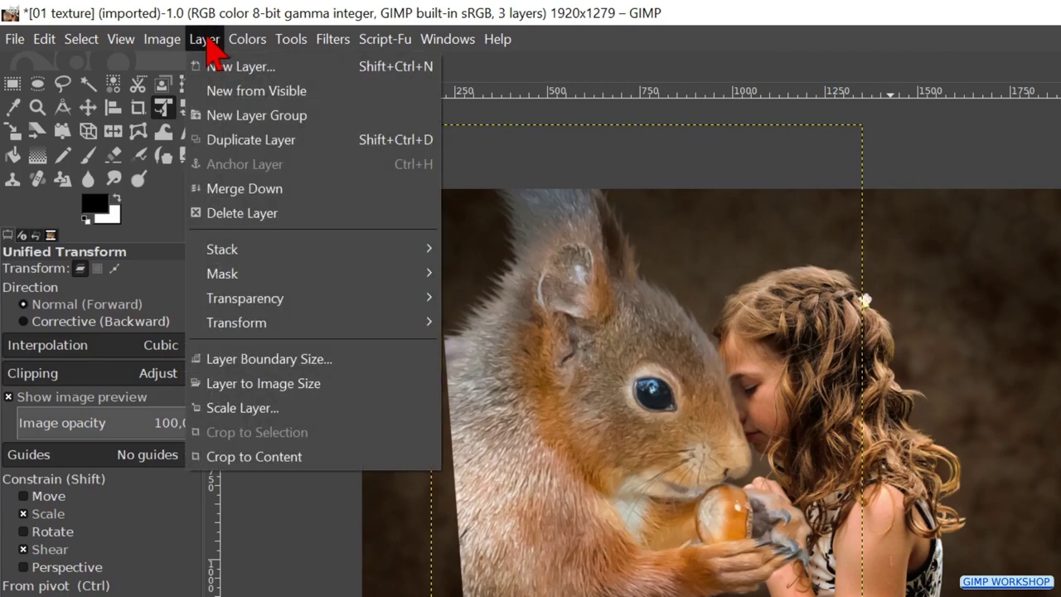
left_click(280, 386)
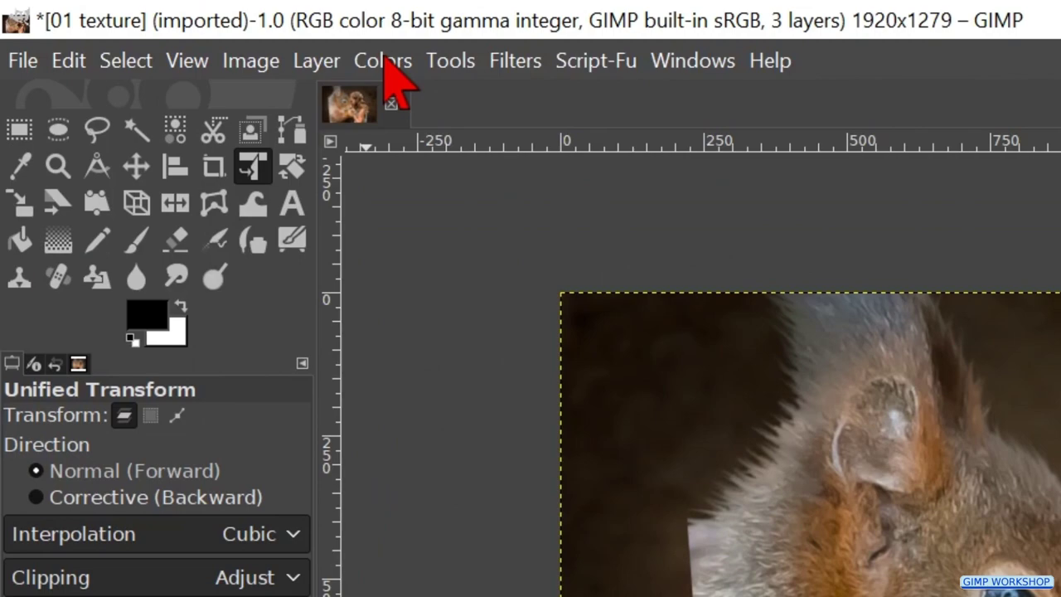
Darken the squirrel with Curves by pulling a shadow point on the Value channel to x 84, y 51.
left_click(385, 65)
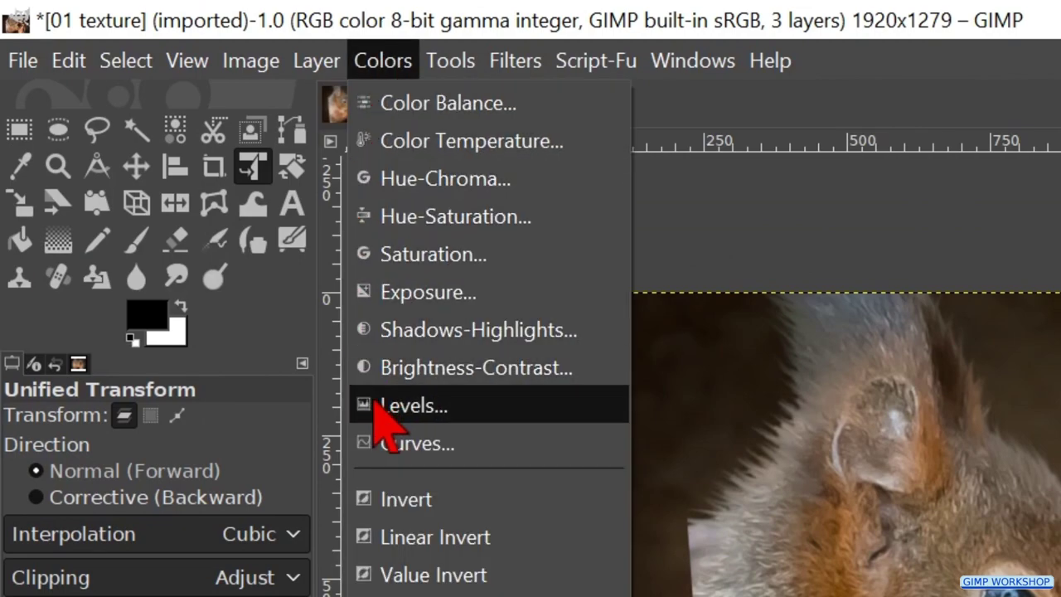
left_click(396, 443)
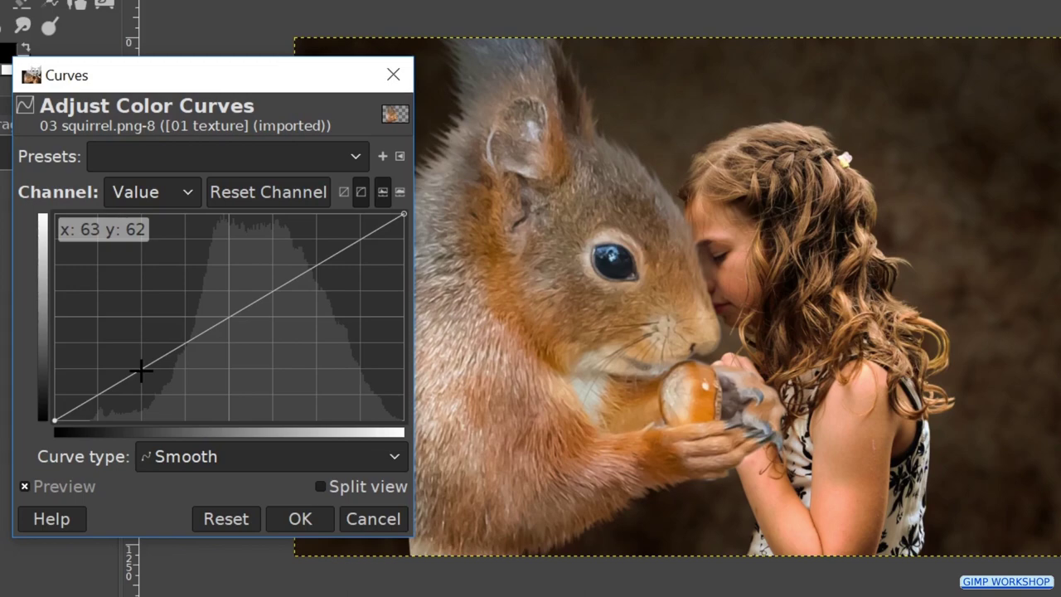
left_click_drag(141, 371, 170, 380)
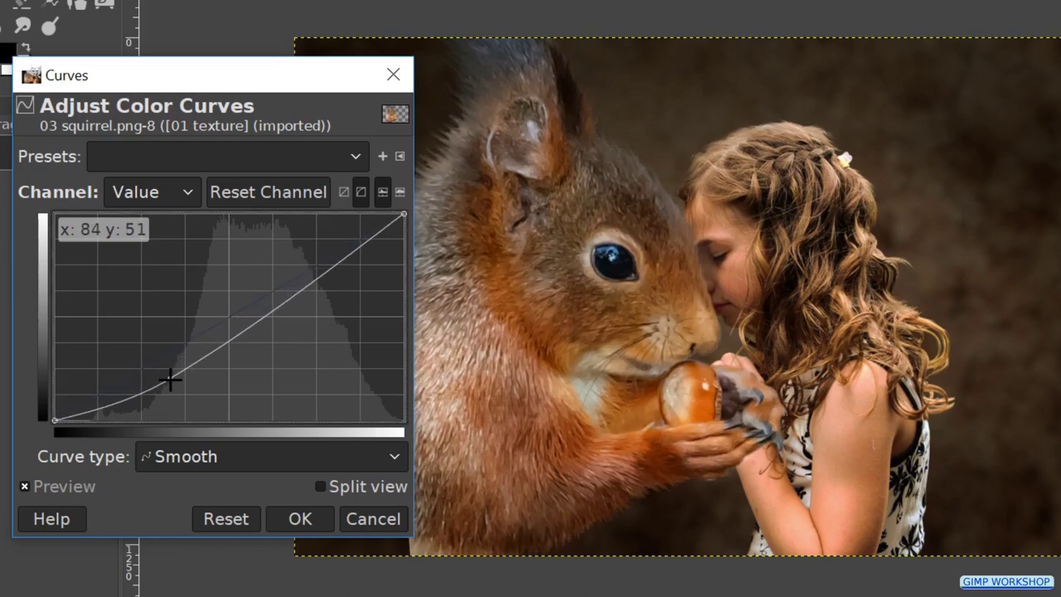
left_click(300, 519)
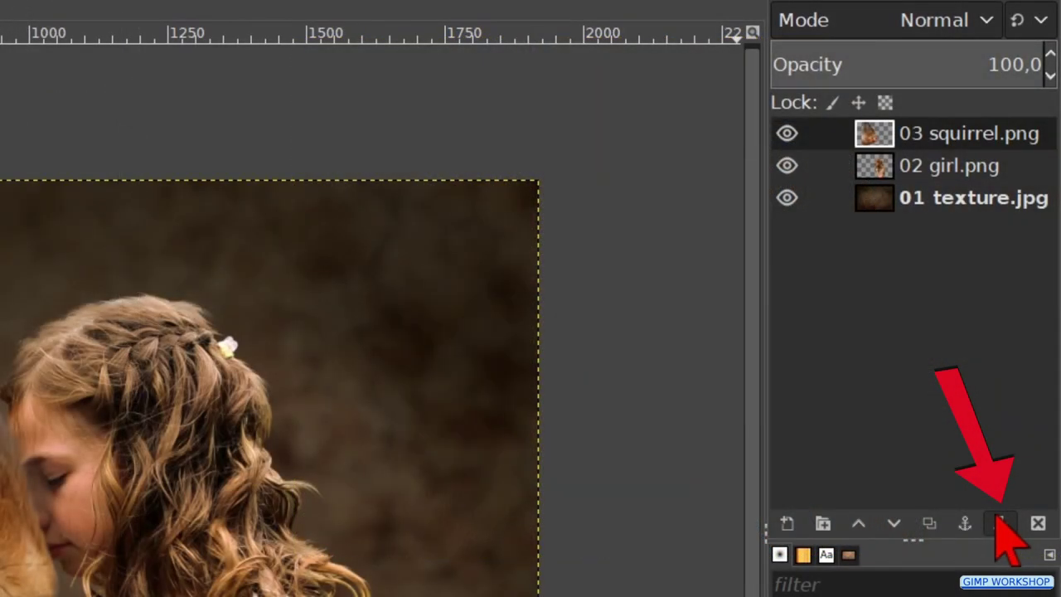
Add a White (full opacity) layer mask to the squirrel layer and set the layer's opacity to 50.
left_click(1000, 522)
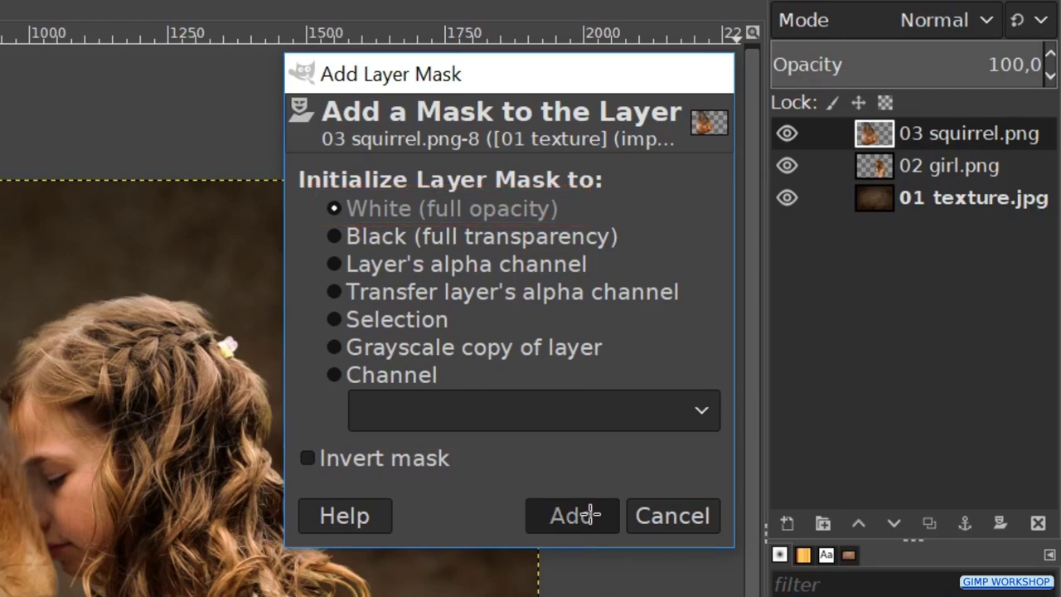
left_click(572, 516)
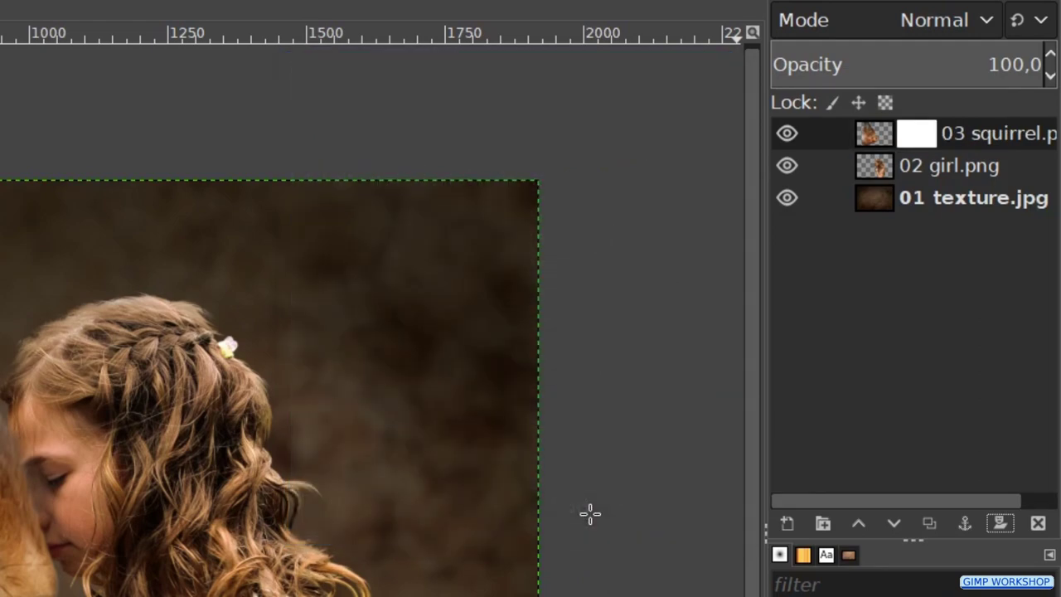
double_click(1029, 63)
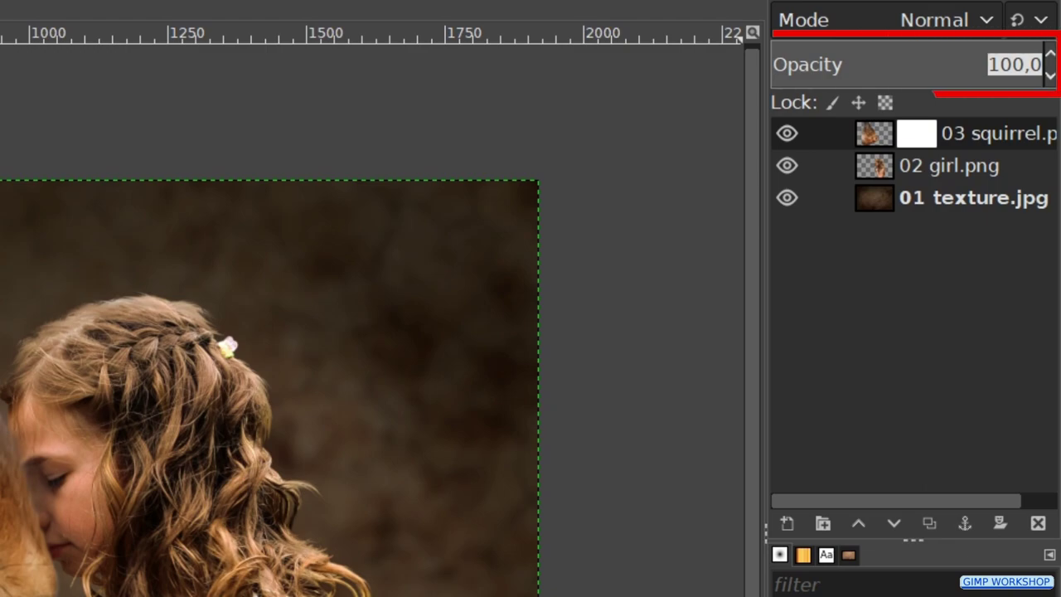
type("50")
key("Return")
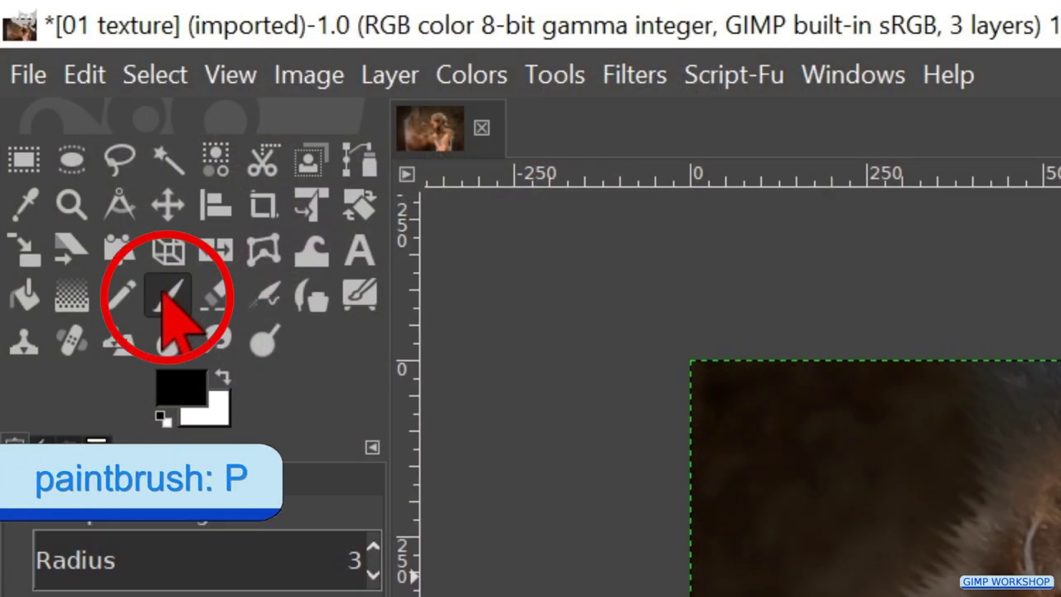
Set up the Paintbrush with opacity 100, brush Hardness 100 and size 15.
left_click(164, 293)
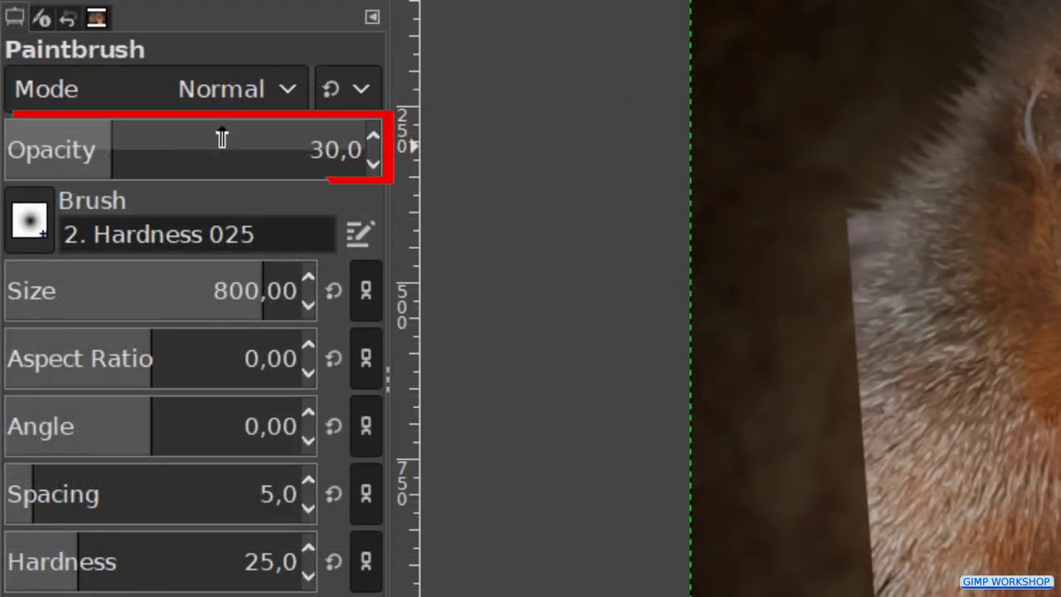
left_click_drag(222, 138, 390, 141)
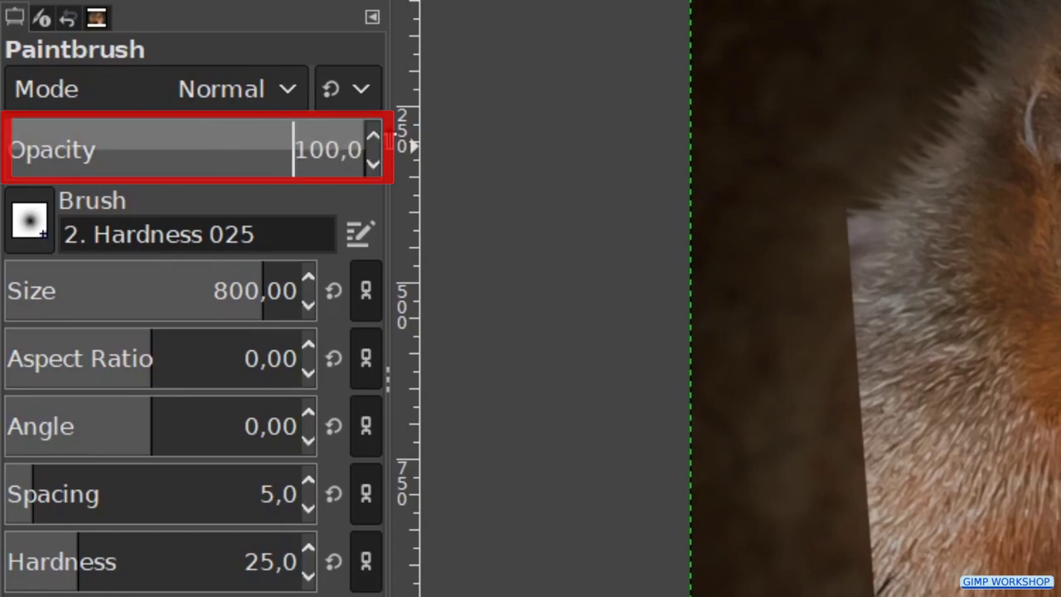
left_click(37, 232)
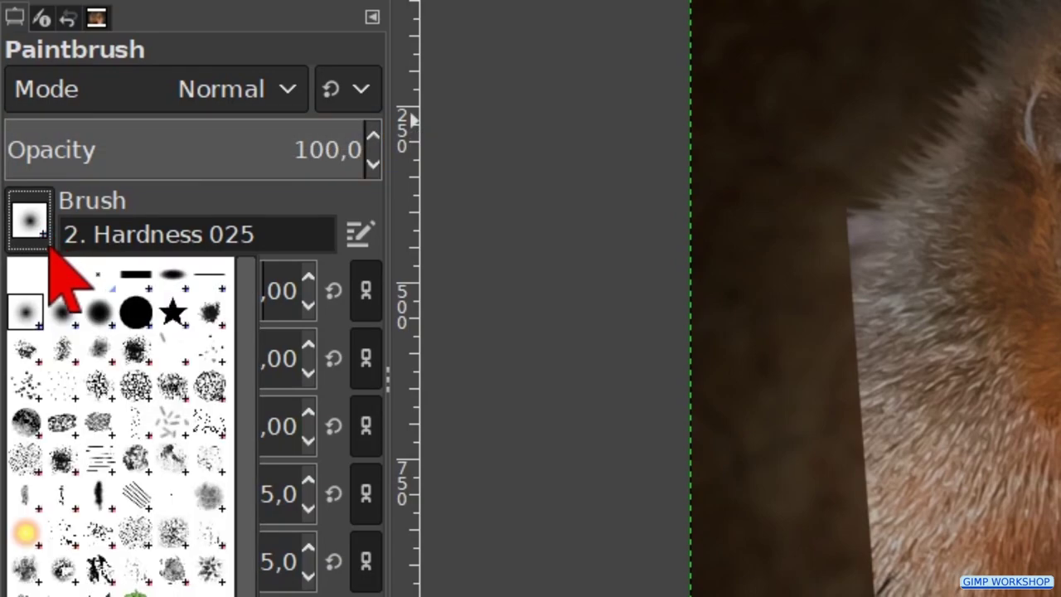
left_click(135, 311)
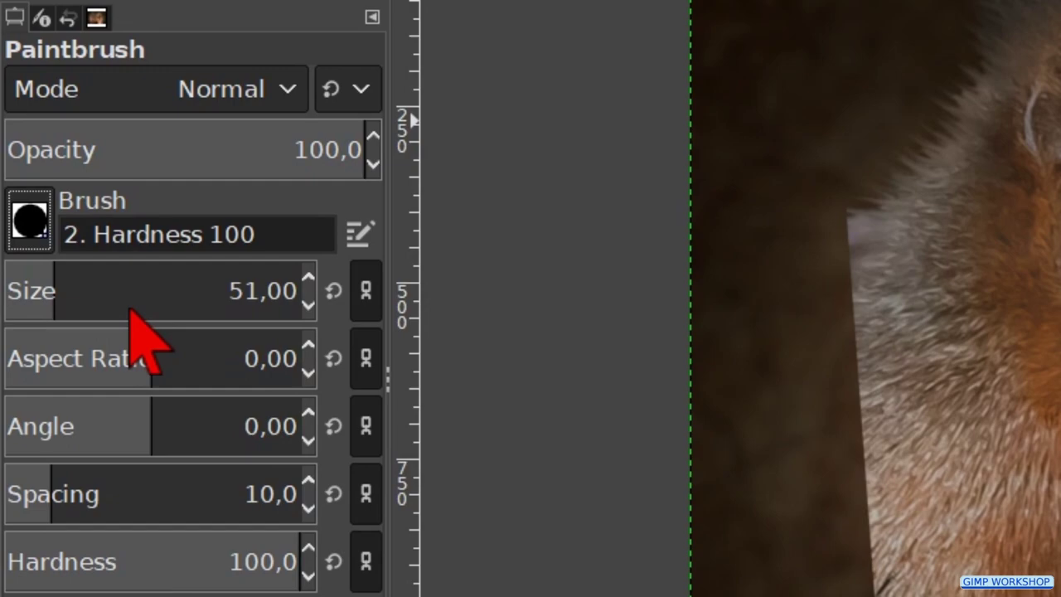
left_click(263, 290)
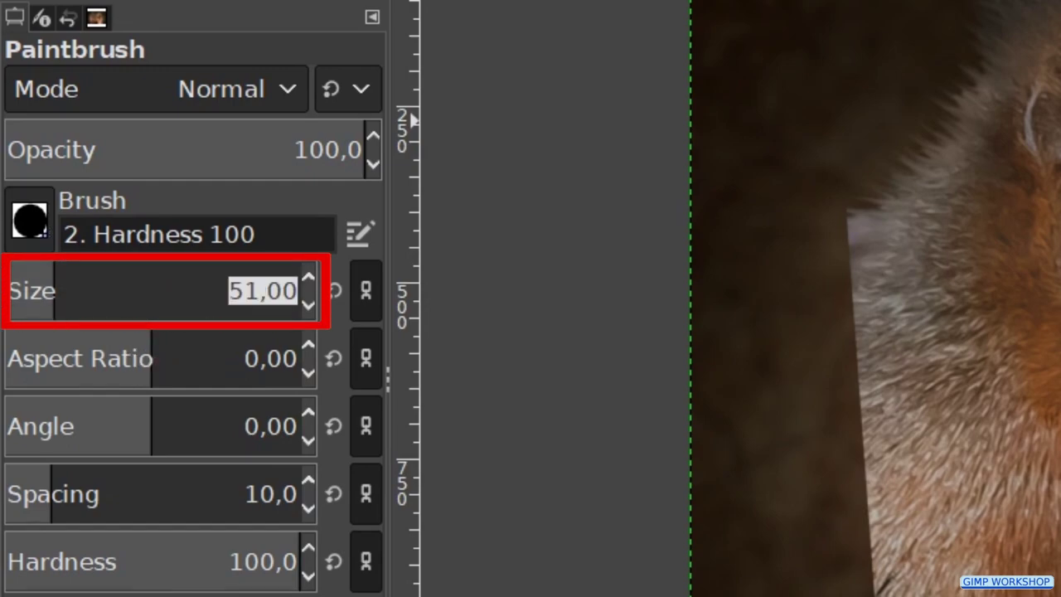
type("15")
key("Return")
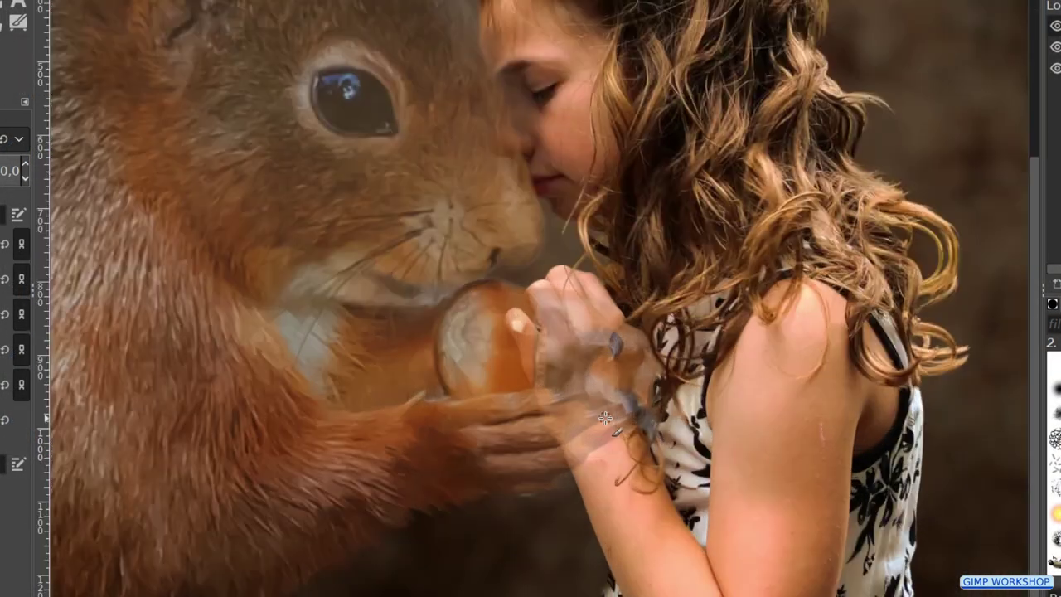
Paint black on the squirrel's layer mask to reveal the girl's two foremost fingers over the acorn.
scroll(539, 370, "up", 1)
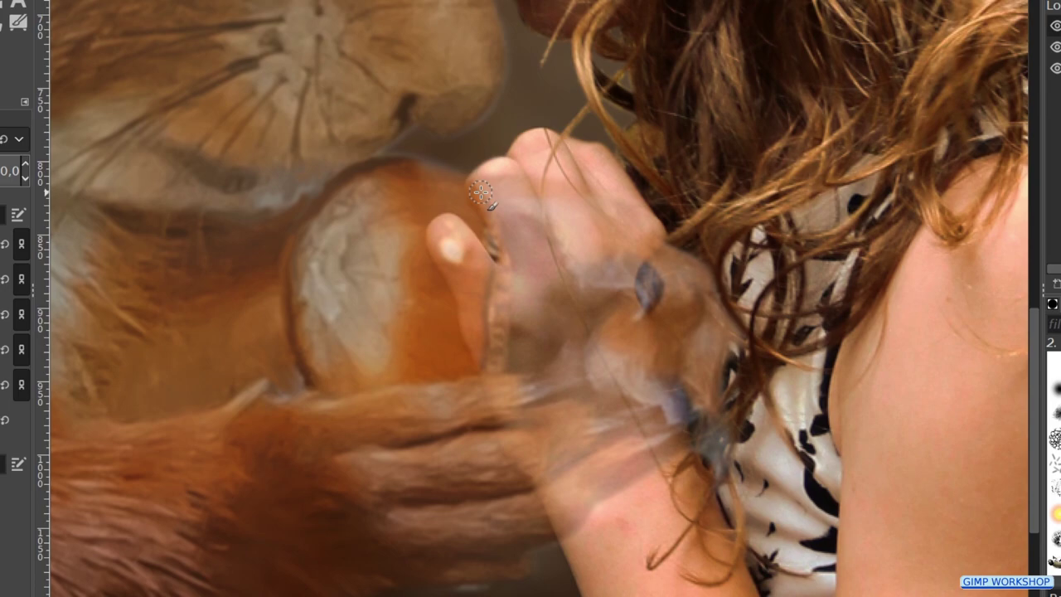
scroll(480, 192, "up", 2)
mouse_move(480, 177)
left_mouse_down()
mouse_move(496, 209)
mouse_move(572, 356)
mouse_move(573, 383)
mouse_move(579, 358)
mouse_move(535, 427)
left_mouse_up()
left_click_drag(407, 296, 506, 418)
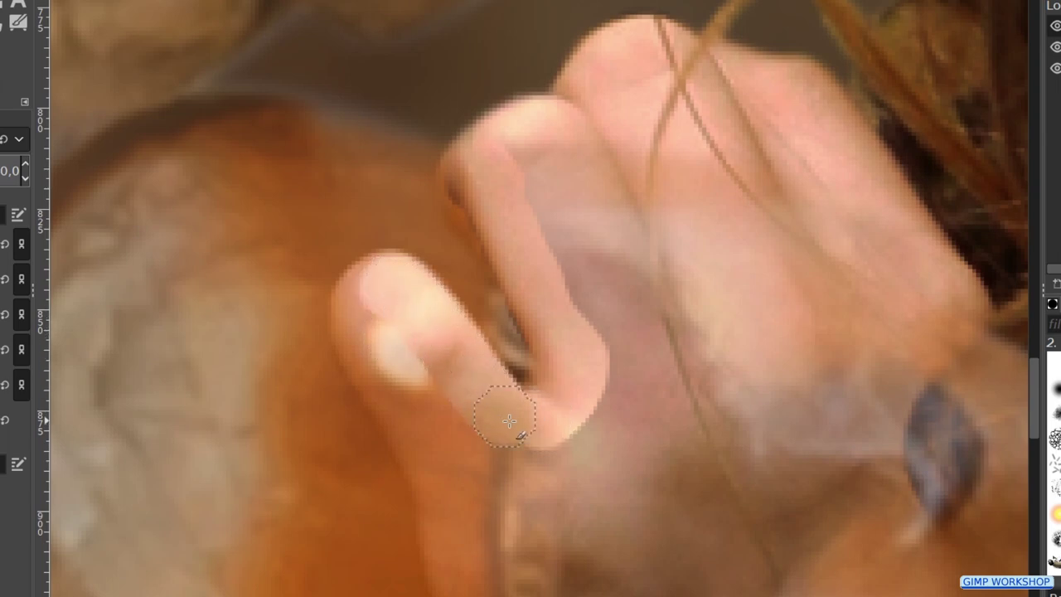
mouse_move(387, 289)
left_mouse_down()
mouse_move(356, 315)
mouse_move(404, 401)
mouse_move(383, 422)
mouse_move(357, 314)
left_mouse_up()
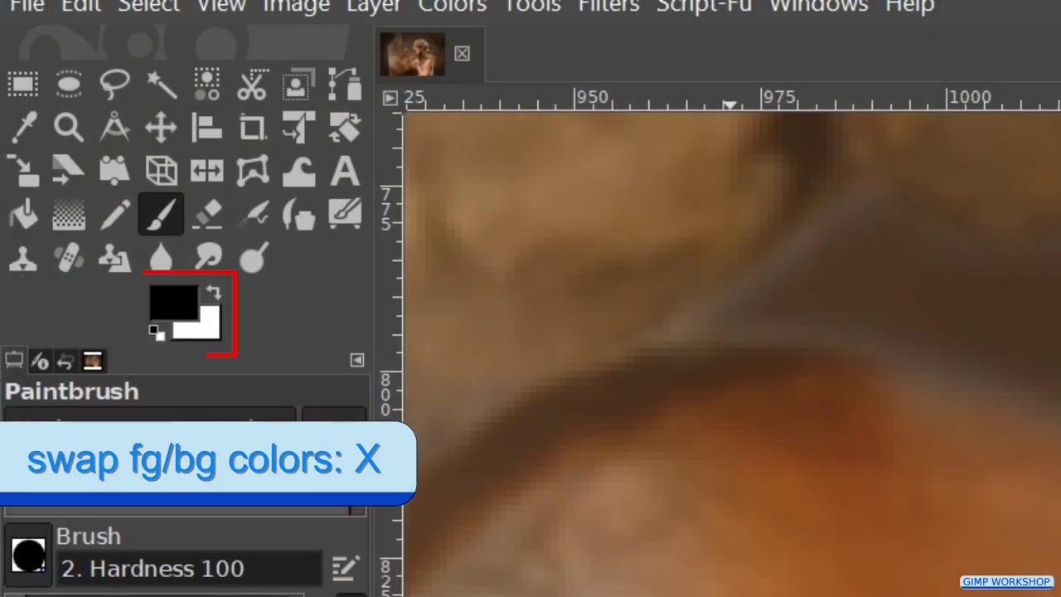
Restore the squirrel beside the foremost finger by painting white on the mask, and reveal the rest of that finger with black.
key("x")
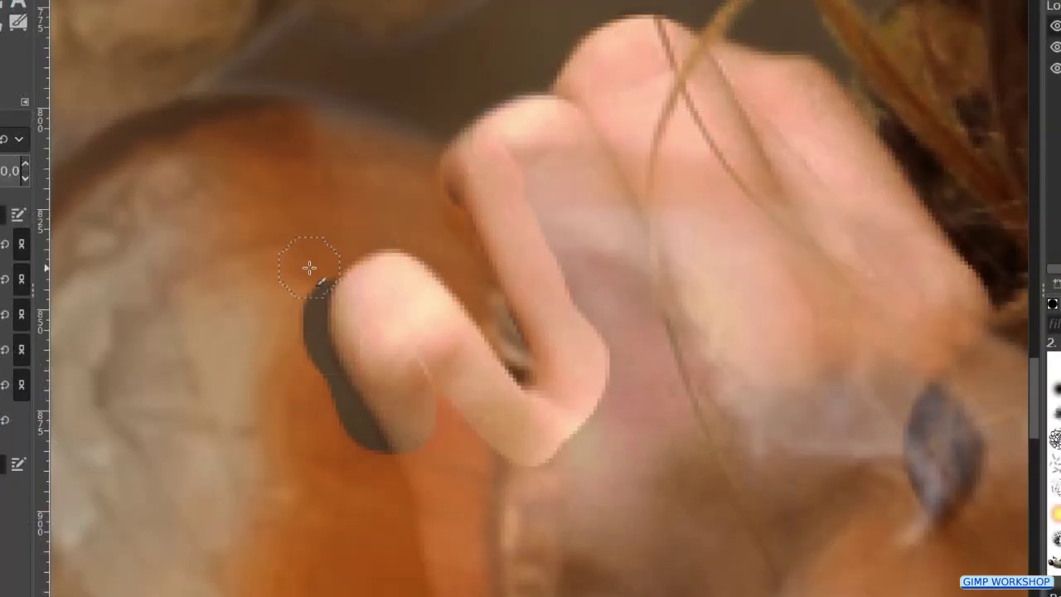
mouse_move(308, 268)
left_mouse_down()
mouse_move(301, 355)
mouse_move(321, 369)
mouse_move(370, 481)
left_mouse_up()
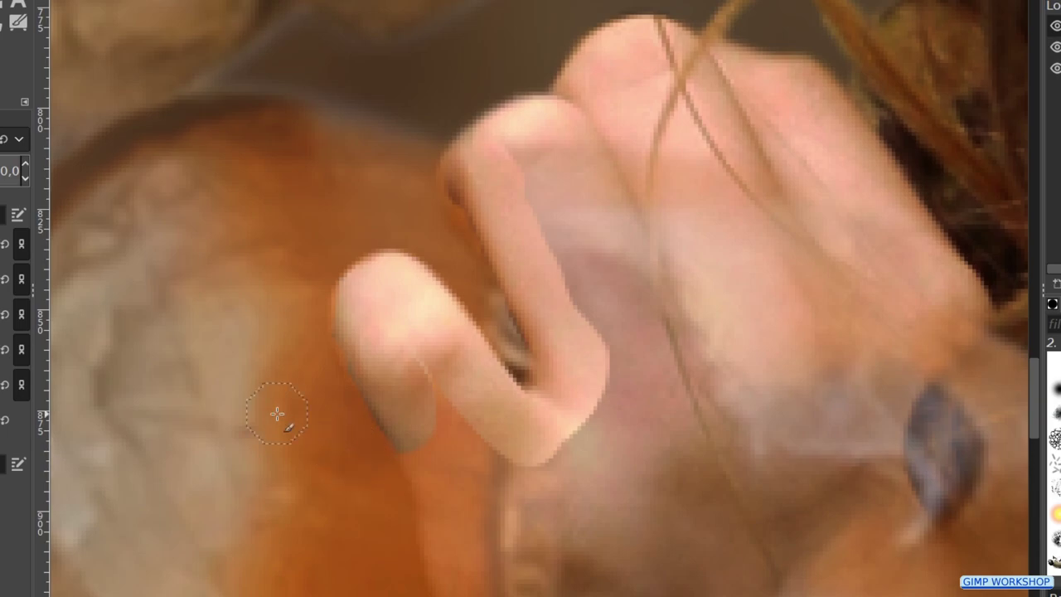
key("x")
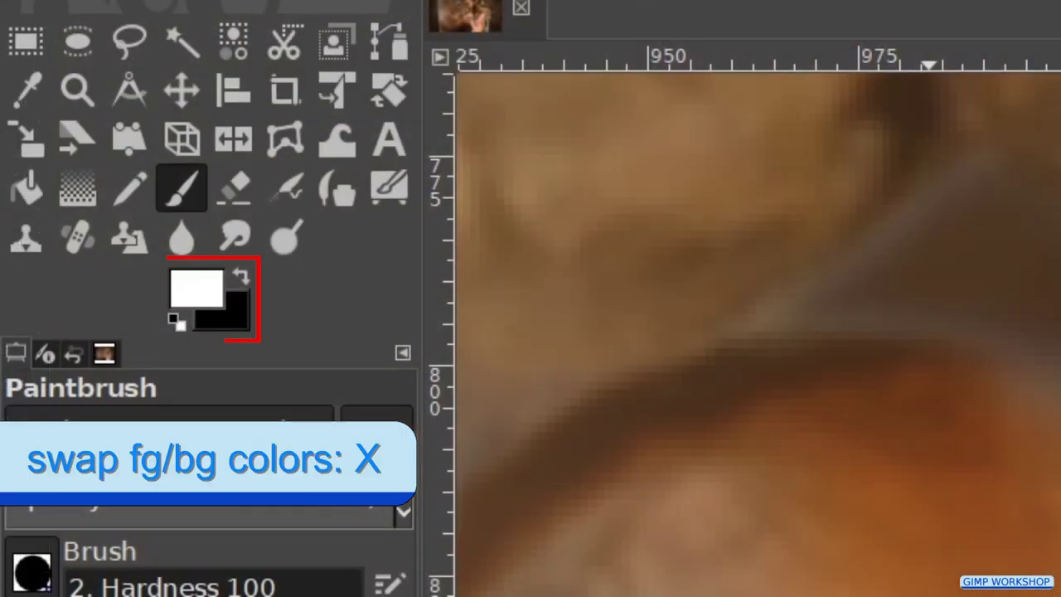
key("x")
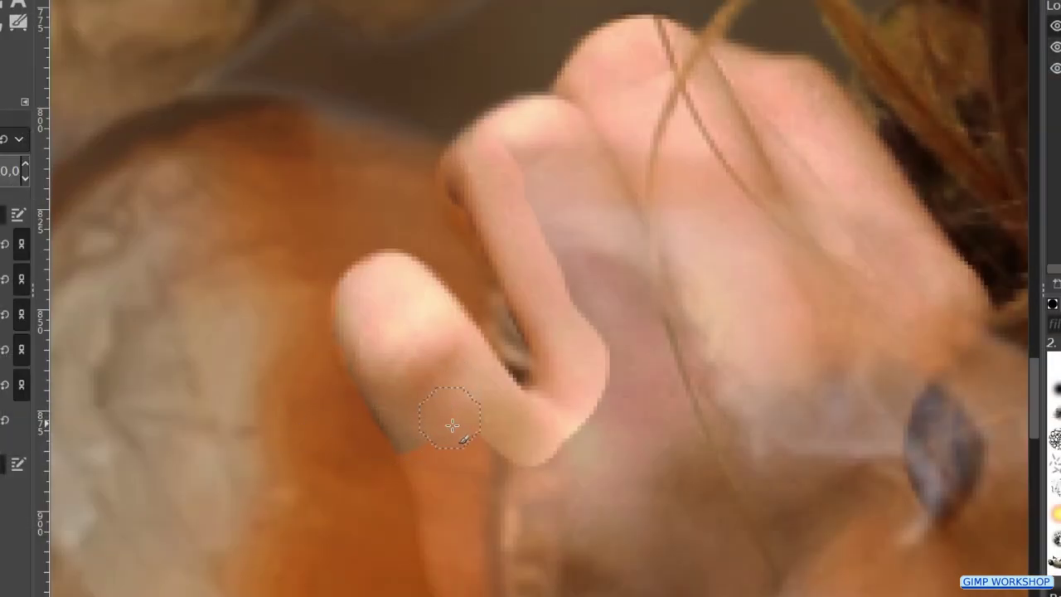
mouse_move(452, 425)
left_mouse_down()
mouse_move(431, 438)
mouse_move(461, 506)
mouse_move(427, 449)
mouse_move(446, 483)
mouse_move(454, 541)
mouse_move(514, 463)
left_mouse_up()
Undo the last few mask strokes around the fingers and redo them.
key("ctrl+z")
key("ctrl+z")
key("ctrl+z")
key("ctrl+z")
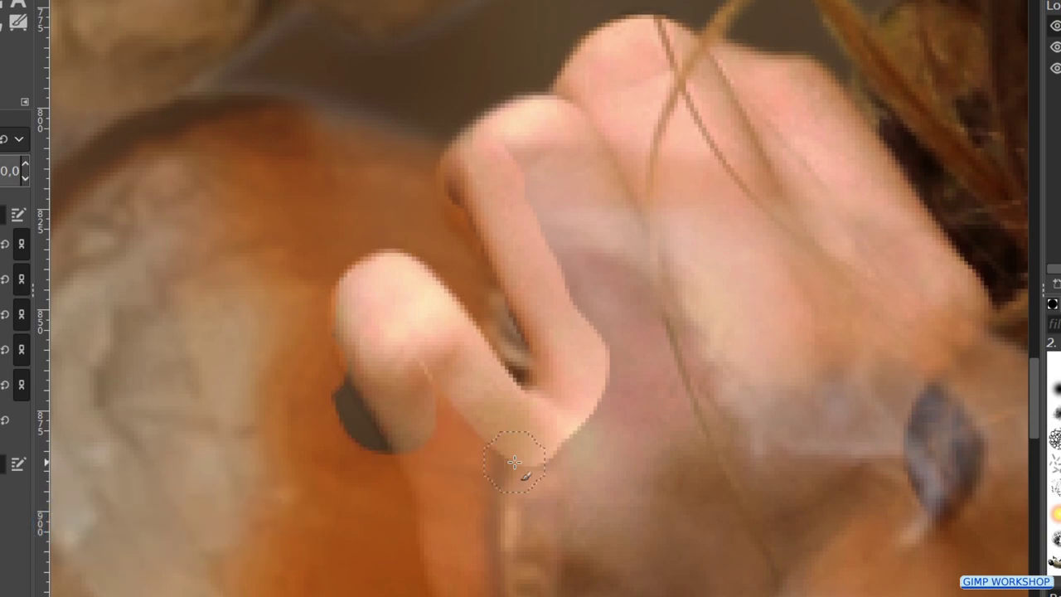
key("ctrl+y")
key("ctrl+y")
key("ctrl+y")
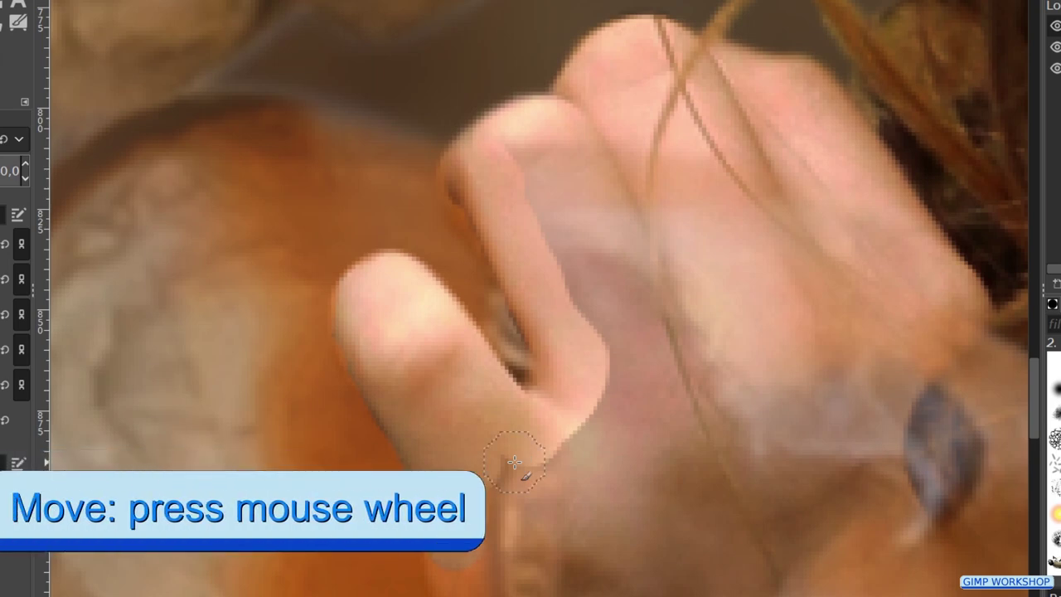
Paint black on the mask along the outer edge of the girl's hand down to the wrist.
mouse_move(514, 462)
left_mouse_down()
mouse_move(540, 356)
mouse_move(558, 149)
mouse_move(486, 226)
mouse_move(509, 284)
mouse_move(540, 313)
mouse_move(563, 361)
mouse_move(604, 569)
mouse_move(520, 163)
mouse_move(502, 167)
mouse_move(569, 225)
left_mouse_up()
key("ctrl+z")
mouse_move(502, 169)
left_mouse_down()
mouse_move(578, 241)
mouse_move(566, 242)
mouse_move(582, 244)
mouse_move(644, 367)
left_mouse_up()
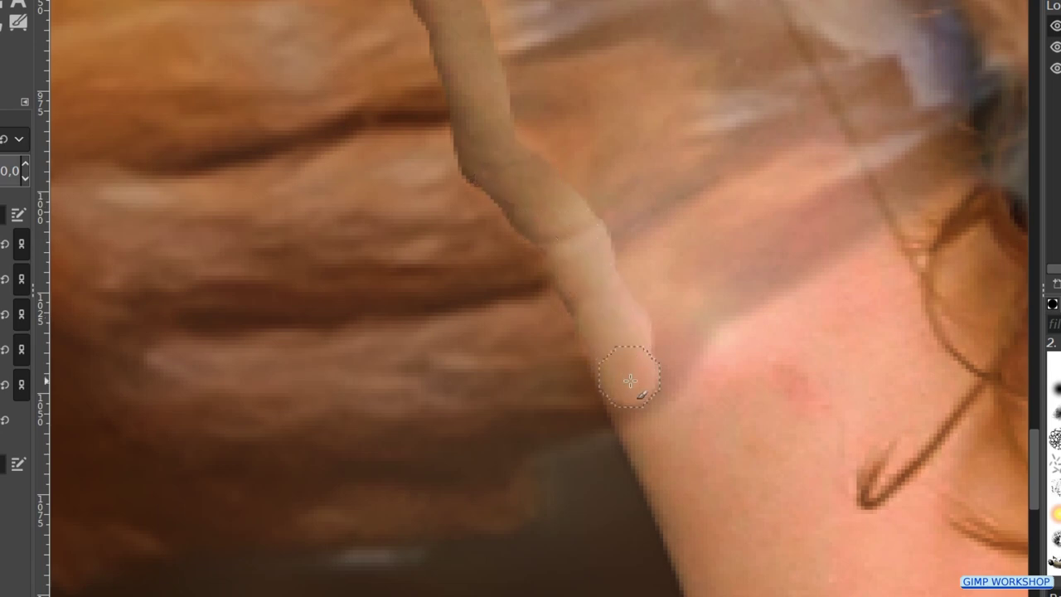
Enlarge the brush, up to size 47, and mask the squirrel off the rest of the girl's hand, wrist and curls.
key("bracketright")
key("bracketright")
key("bracketright")
key("bracketright")
key("bracketright")
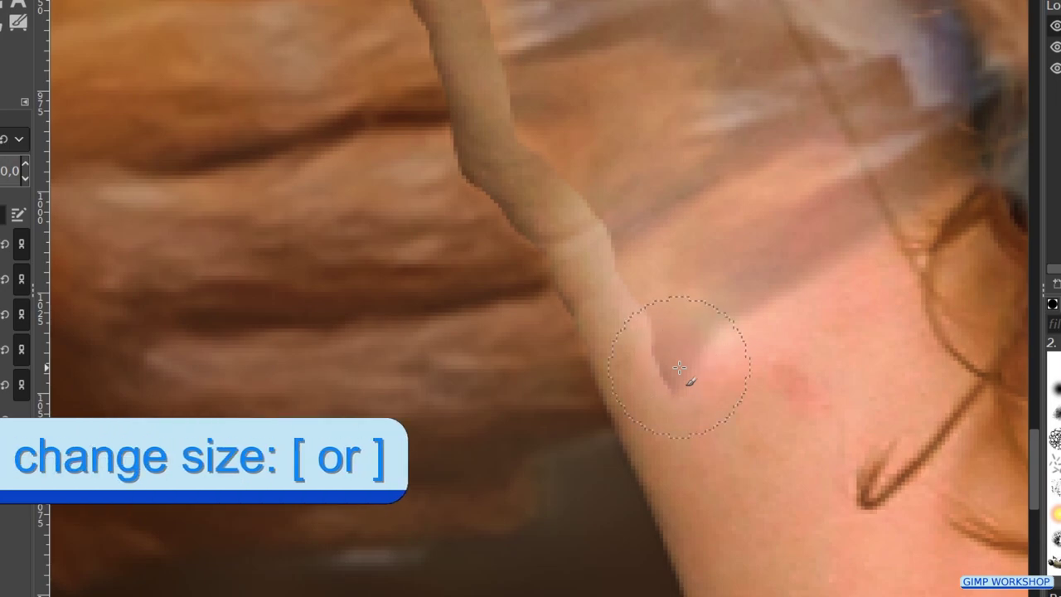
mouse_move(704, 352)
left_mouse_down()
mouse_move(706, 235)
mouse_move(746, 233)
mouse_move(773, 282)
mouse_move(694, 190)
left_mouse_up()
scroll(694, 190, "down", 2)
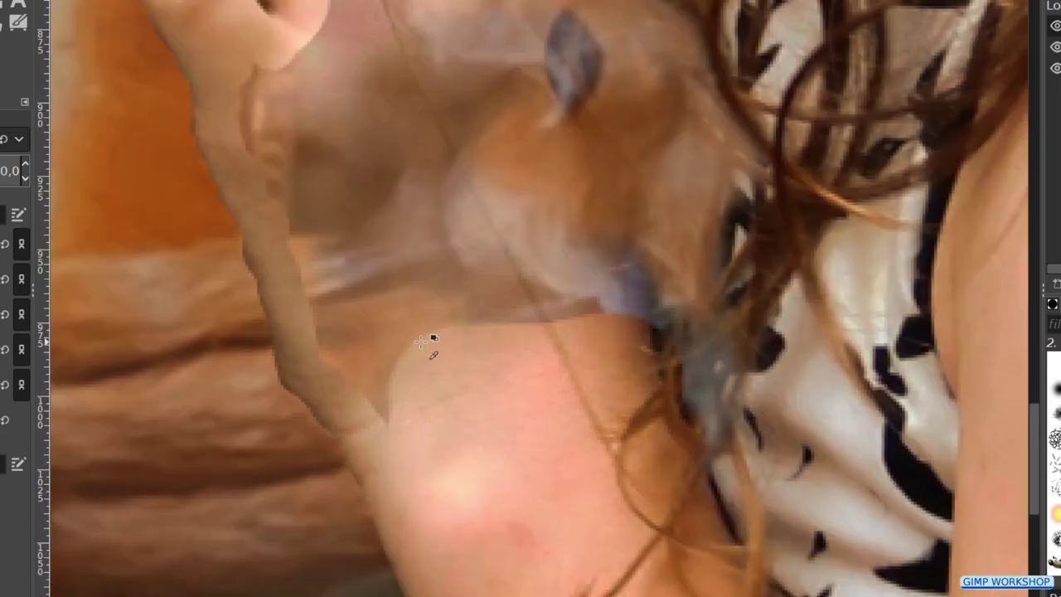
scroll(422, 341, "down", 1)
mouse_move(420, 372)
left_mouse_down()
mouse_move(390, 341)
mouse_move(321, 171)
mouse_move(465, 295)
mouse_move(597, 216)
left_mouse_up()
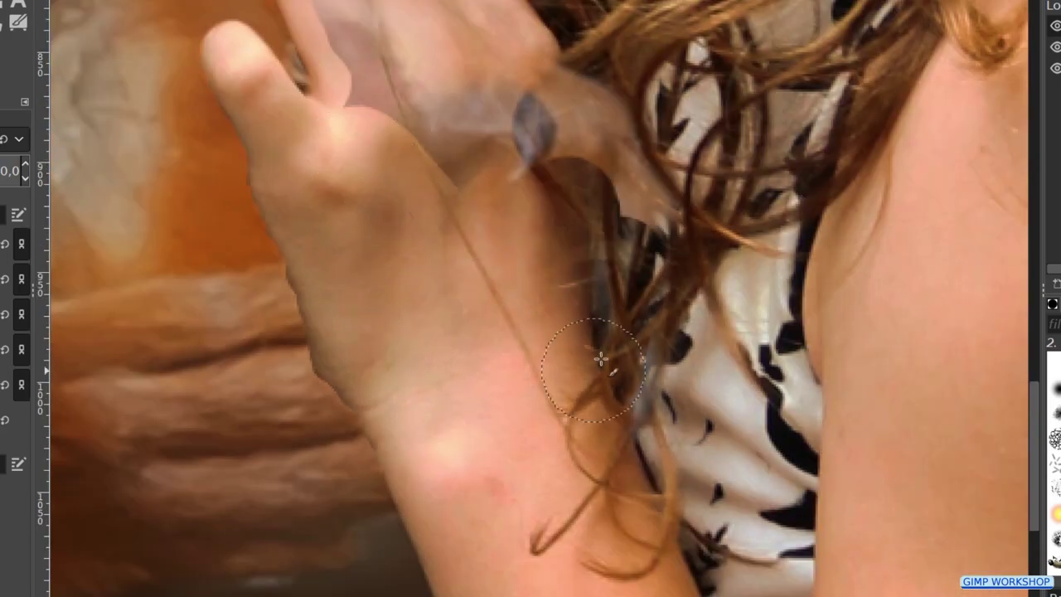
left_click_drag(586, 251, 735, 534)
mouse_move(514, 315)
left_mouse_down()
mouse_move(531, 332)
mouse_move(553, 255)
mouse_move(628, 433)
mouse_move(622, 265)
mouse_move(771, 372)
left_mouse_up()
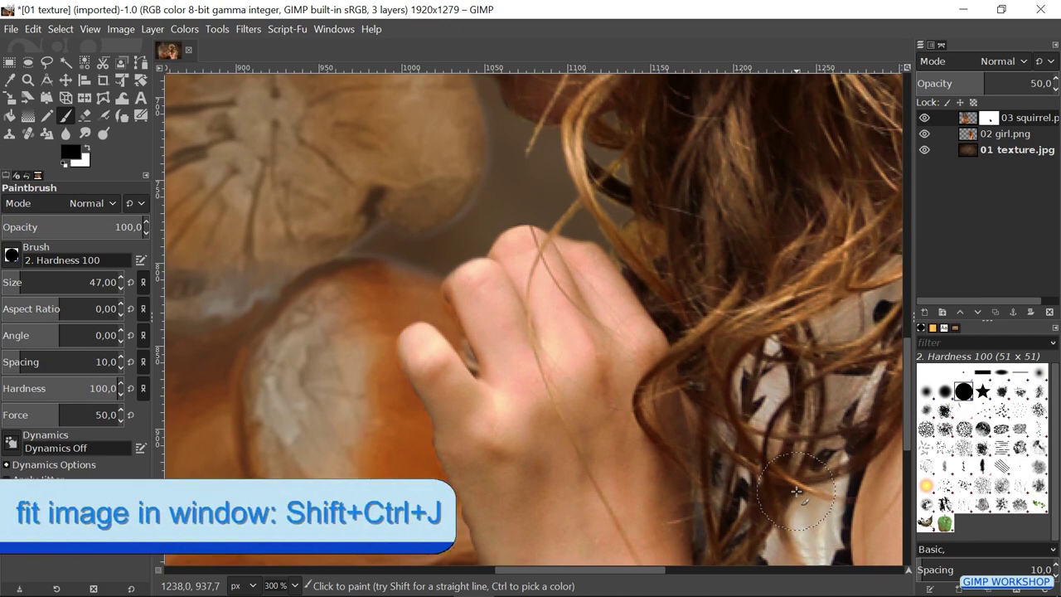
Fit the whole image in the window and set the squirrel layer's opacity back to 100.
key("shift+ctrl+j")
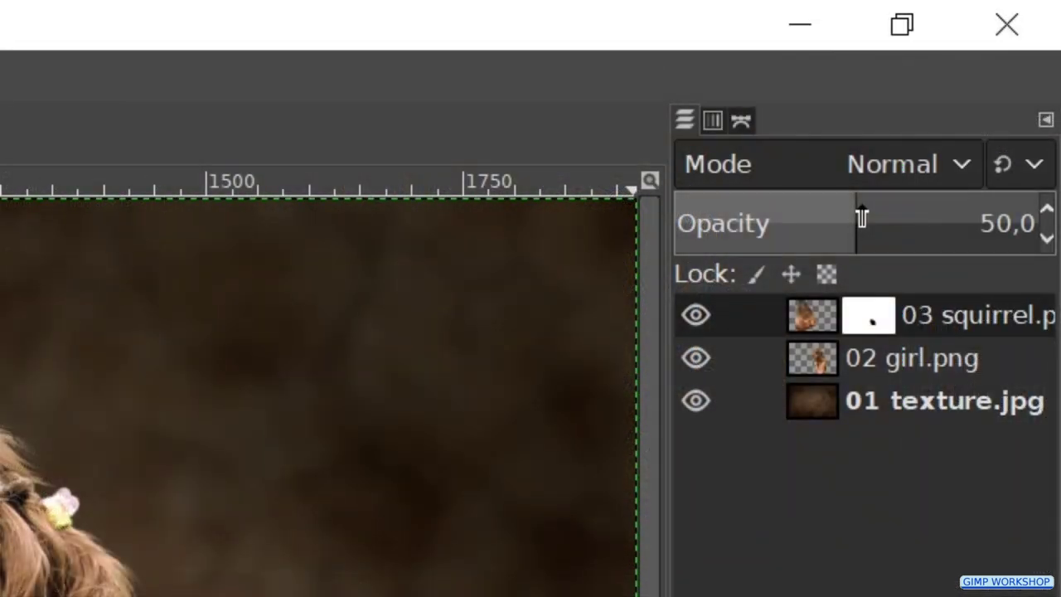
left_click(863, 217)
left_click(1022, 212)
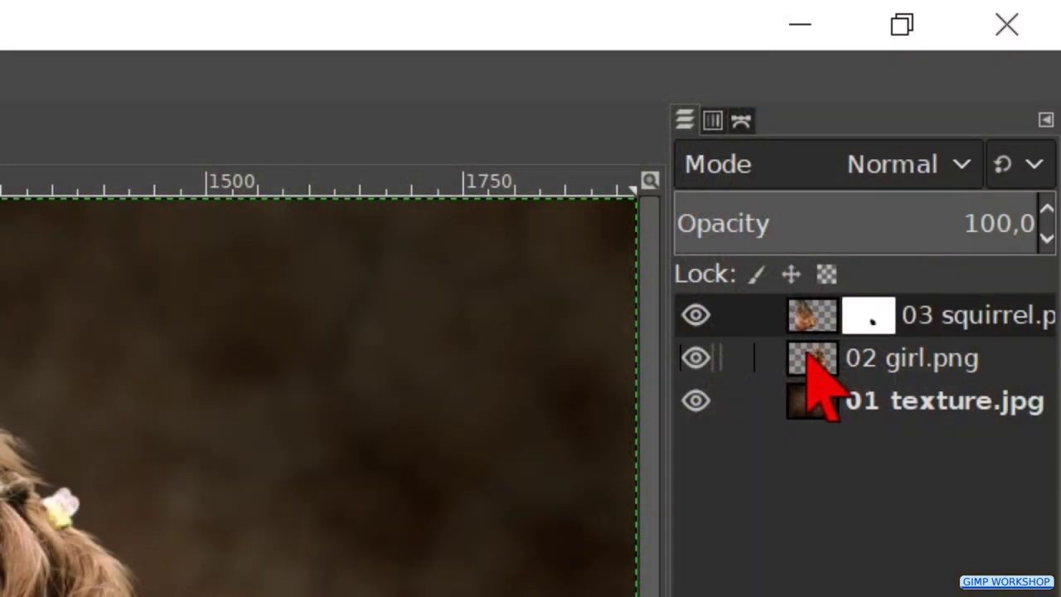
Create a transparent layer named "shadow girl" directly above the 02 girl.png layer.
left_click(809, 359)
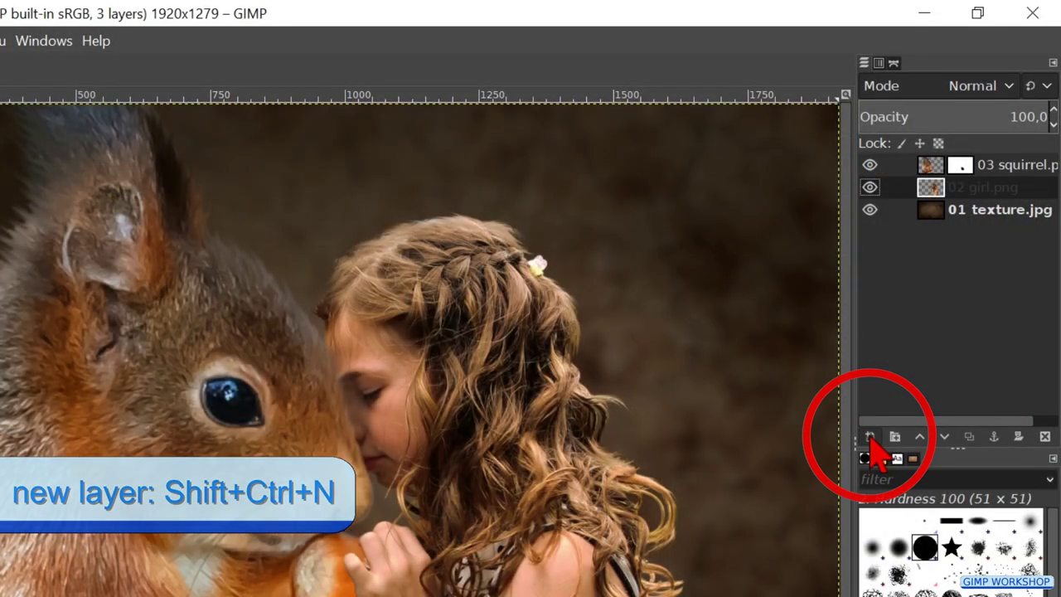
left_click(870, 438)
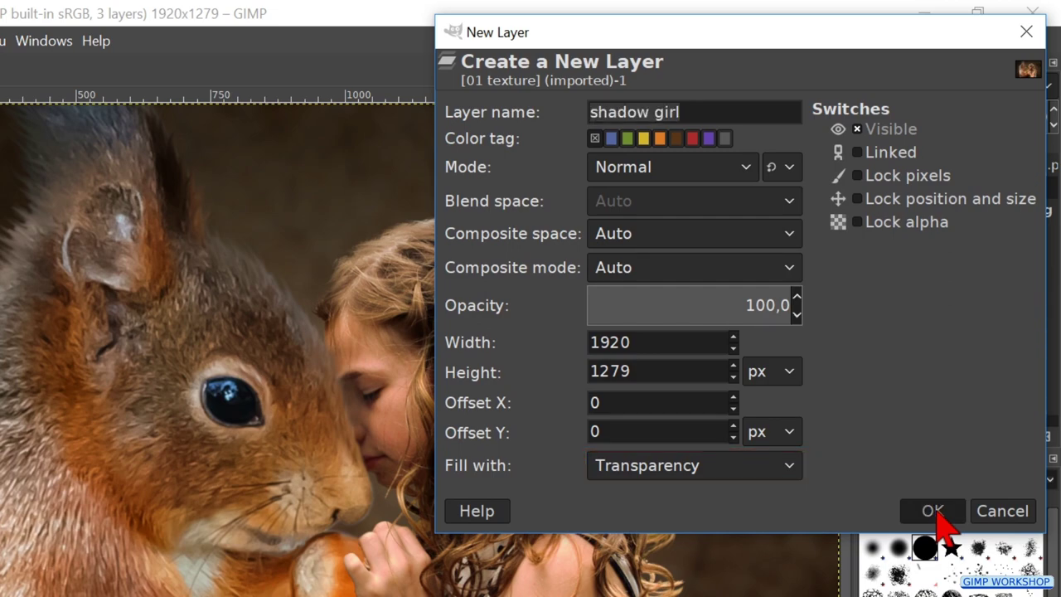
left_click(933, 512)
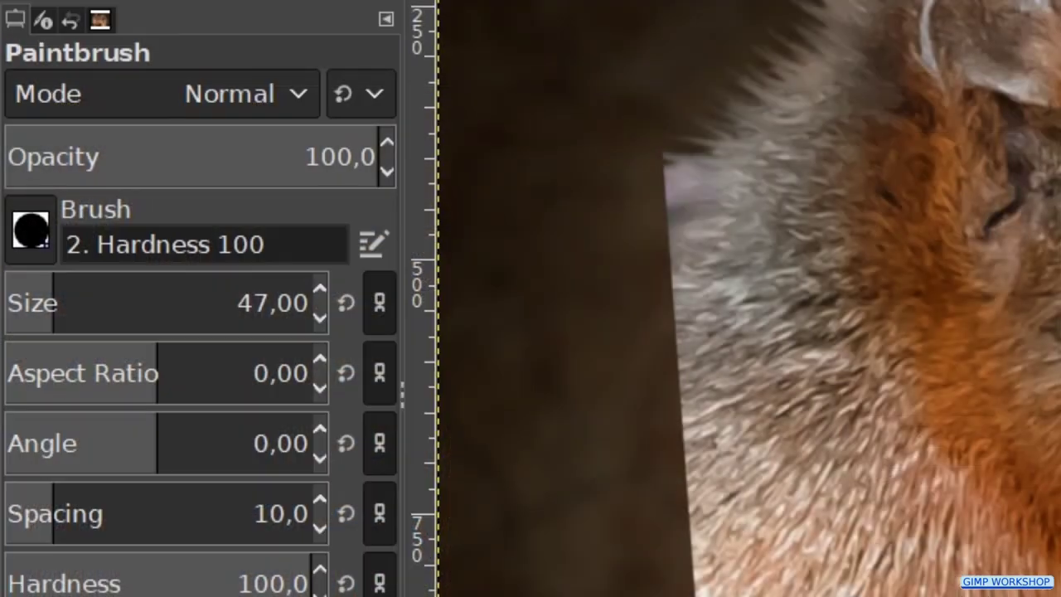
Set the Paintbrush opacity to 20 and choose the brush Hardness 025 for soft shadows around the girl's face.
double_click(329, 157)
key("shift+End")
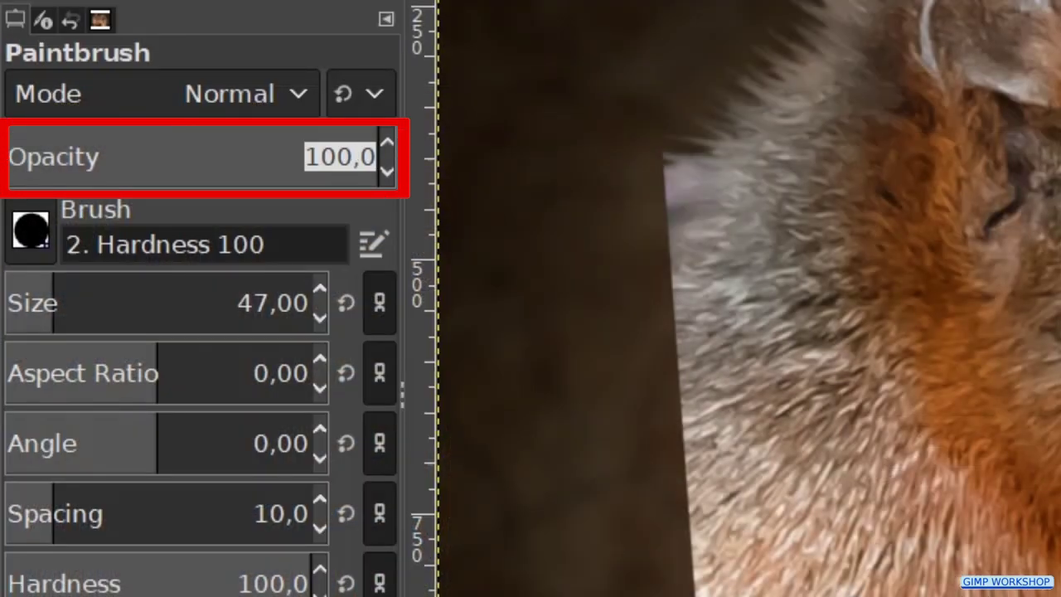
type("20")
key("Return")
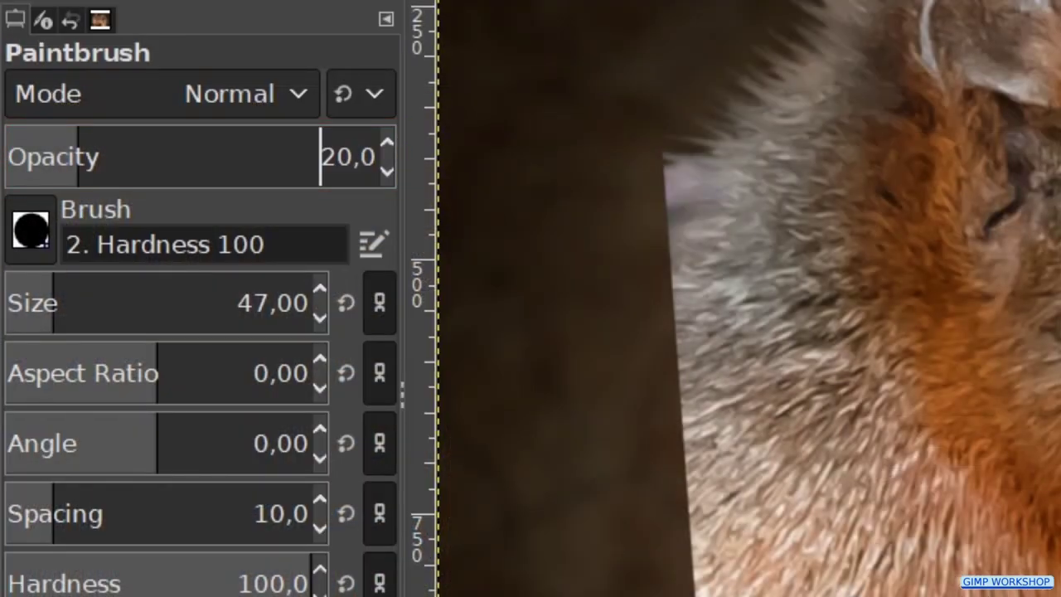
left_click(25, 233)
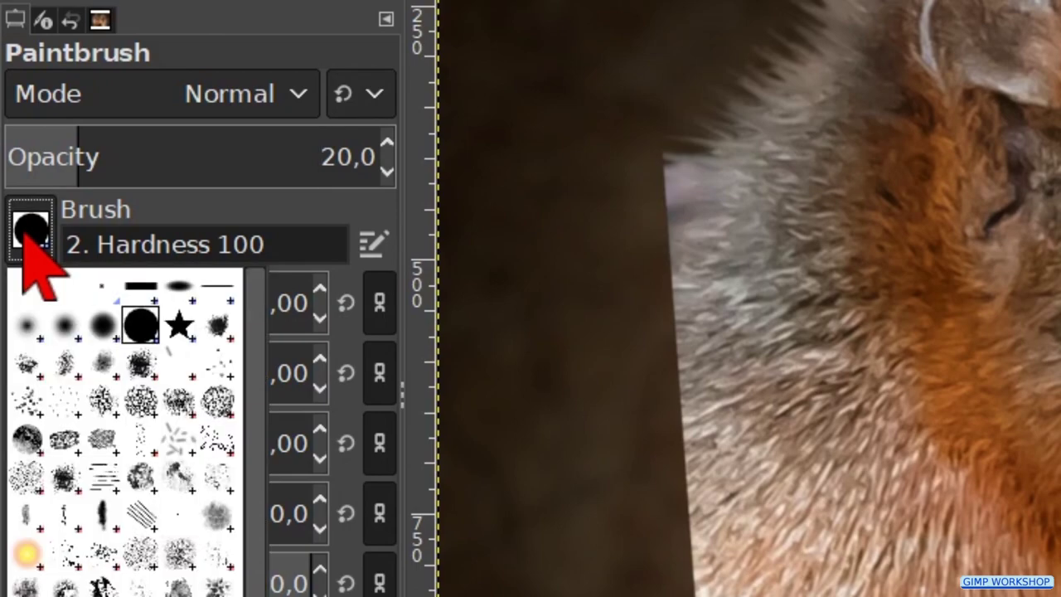
left_click(28, 326)
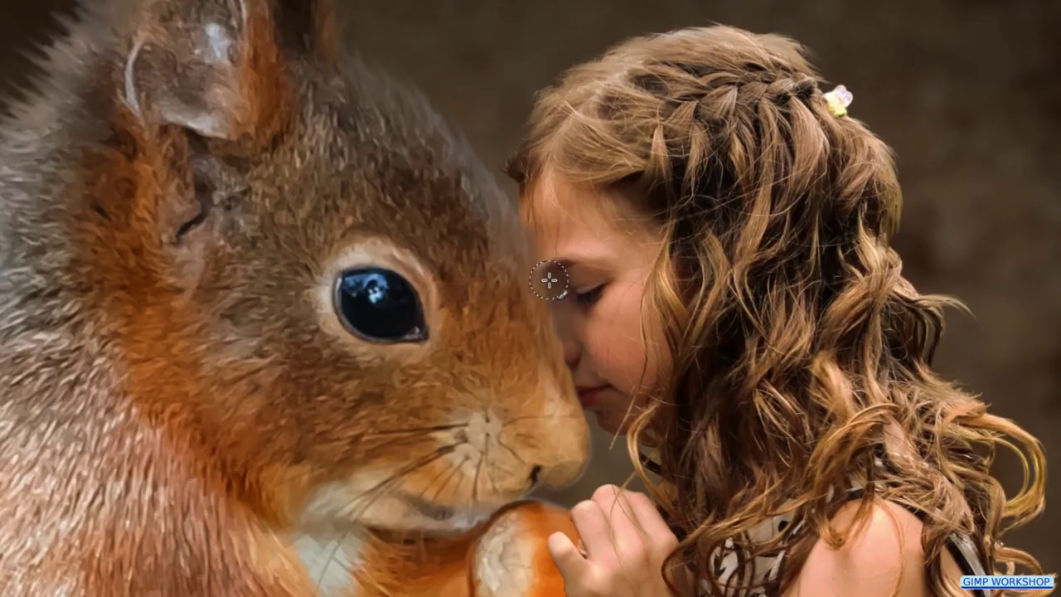
scroll(549, 280, "up", 2)
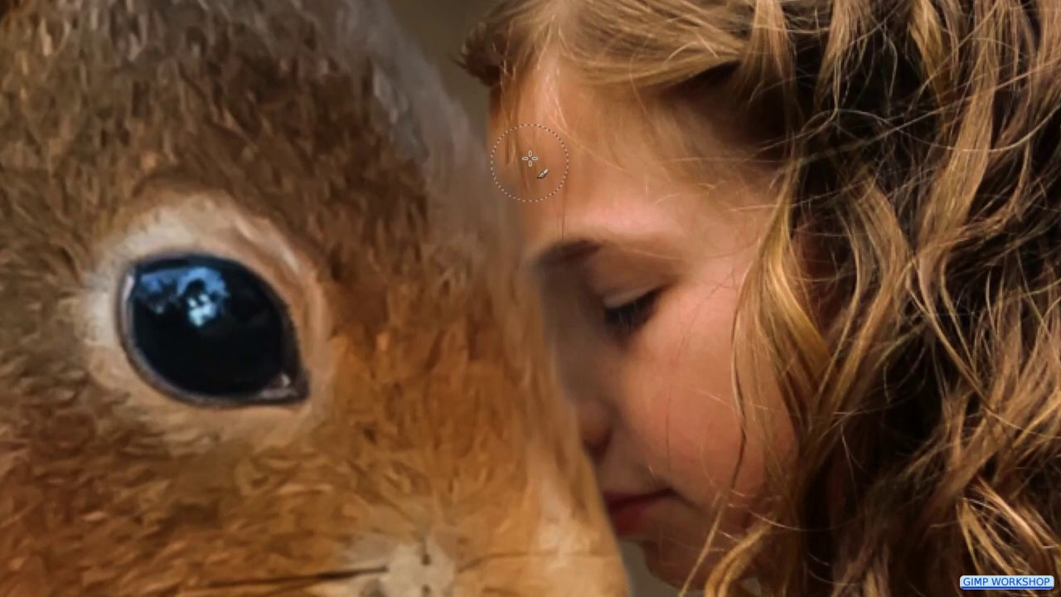
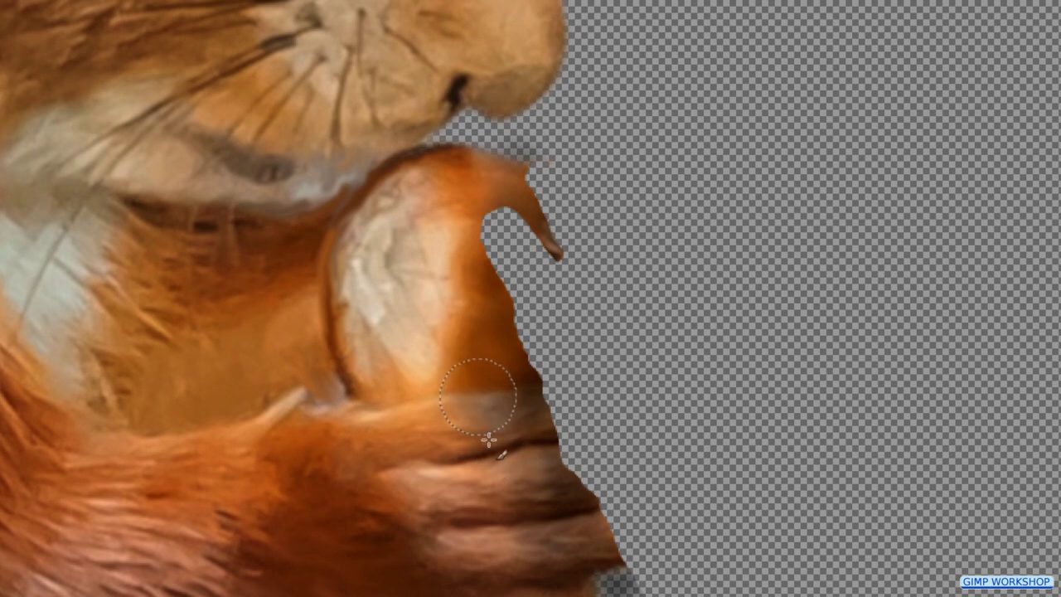
Enlarge the brush to size 117 and paint soft shadows on the squirrel's paw beside the hand cutout.
key("bracketright")
key("bracketright")
key("bracketright")
key("bracketright")
key("bracketright")
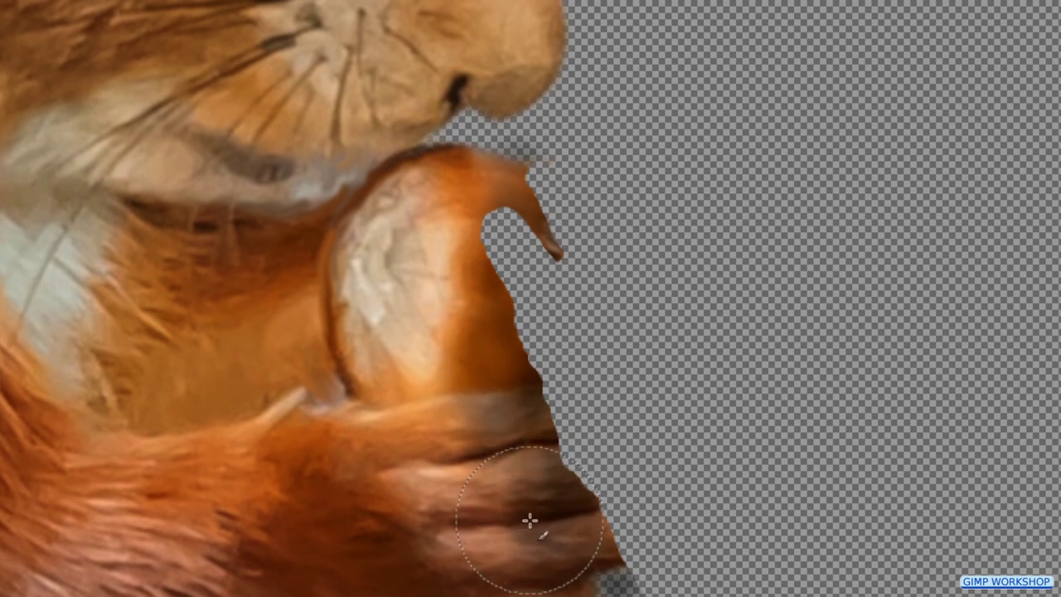
mouse_move(461, 420)
left_mouse_down()
mouse_move(502, 399)
mouse_move(468, 532)
mouse_move(472, 329)
mouse_move(403, 417)
mouse_move(473, 407)
left_mouse_up()
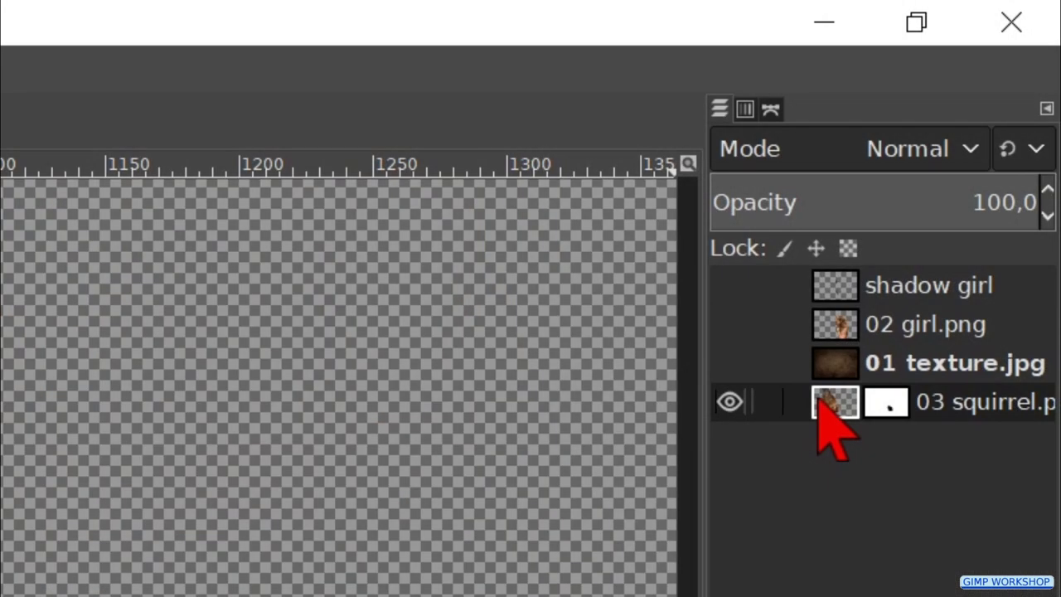
Move the squirrel layer to the top of the stack, make all layers visible and fit the image in the window.
left_click(819, 398)
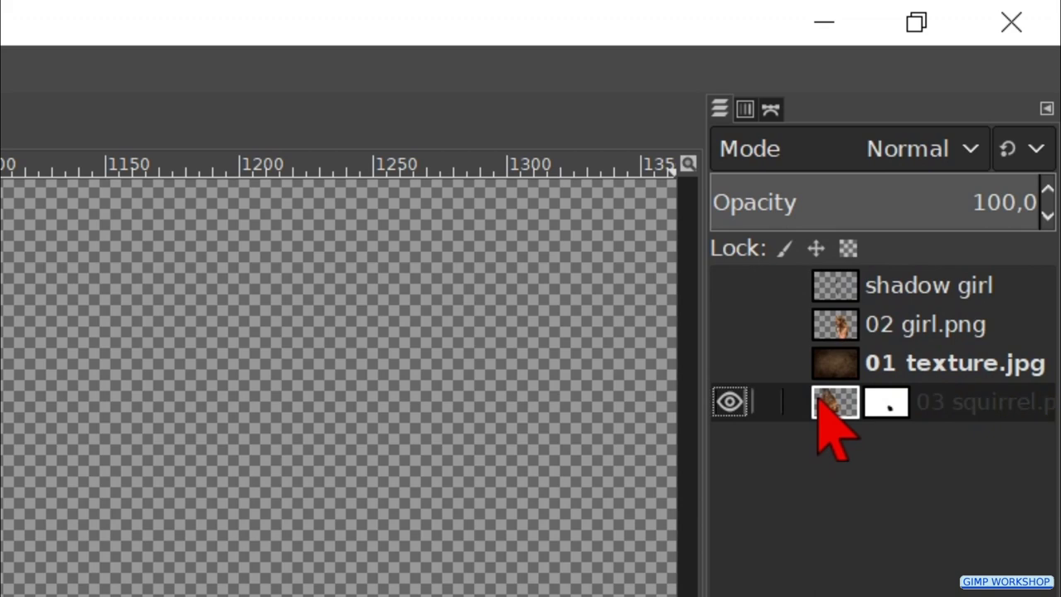
left_click_drag(819, 398, 837, 298)
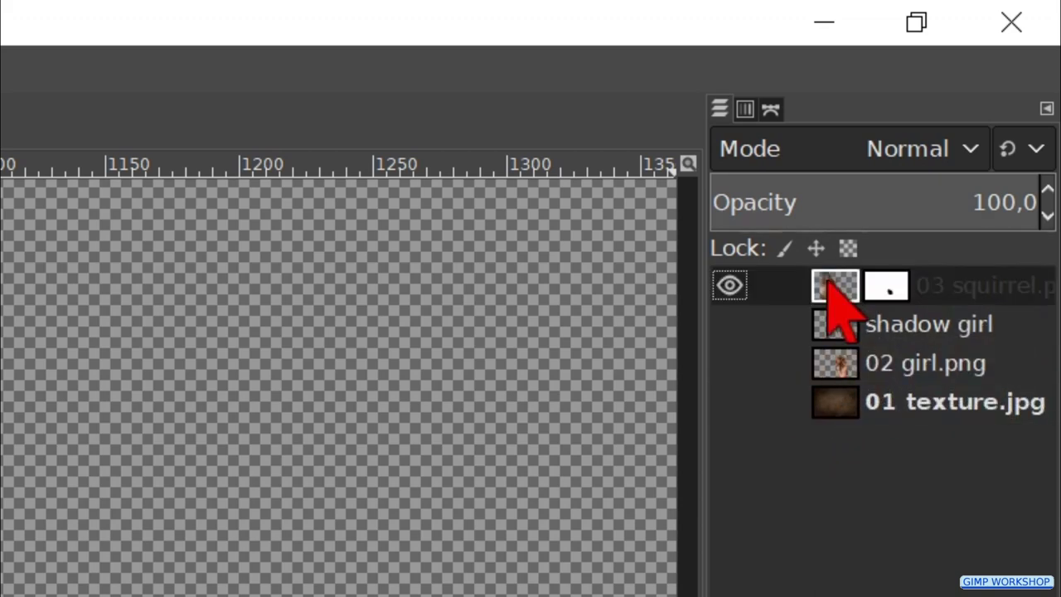
left_click(731, 286, "shift")
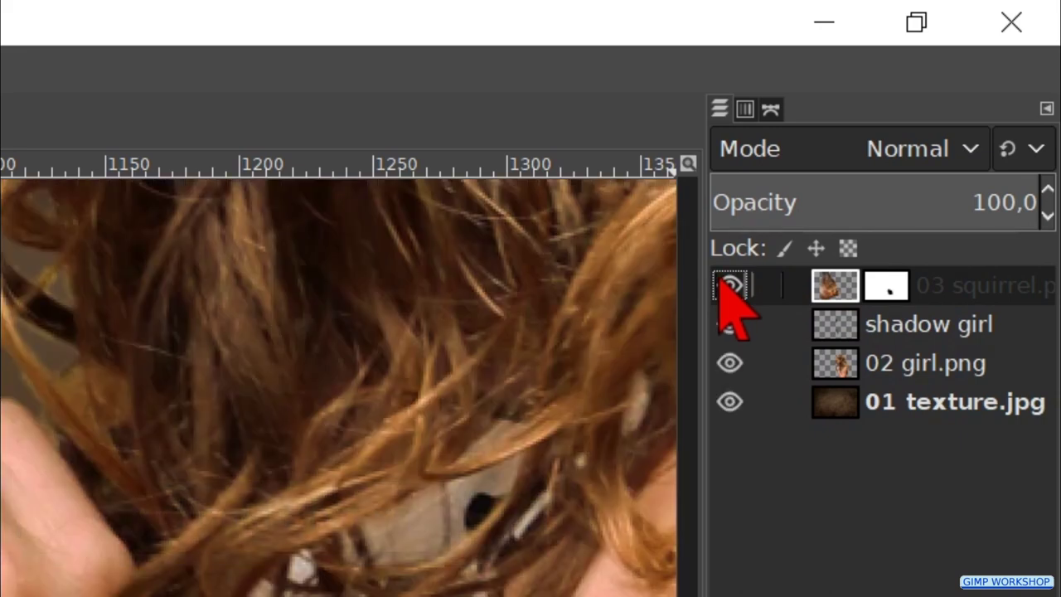
left_click(730, 286, "shift")
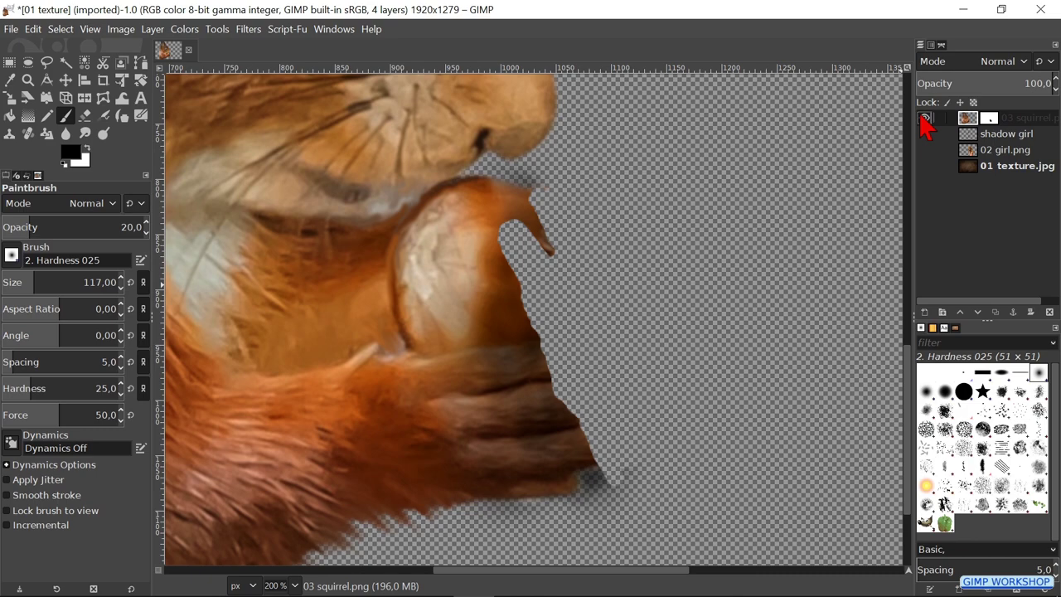
left_click(923, 117, "shift")
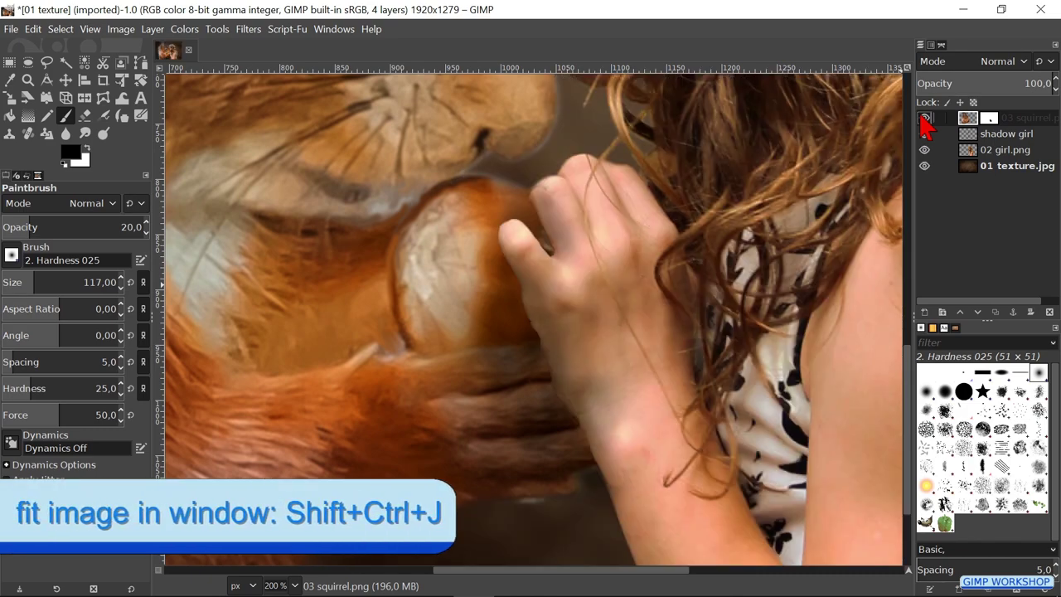
key("shift+ctrl+j")
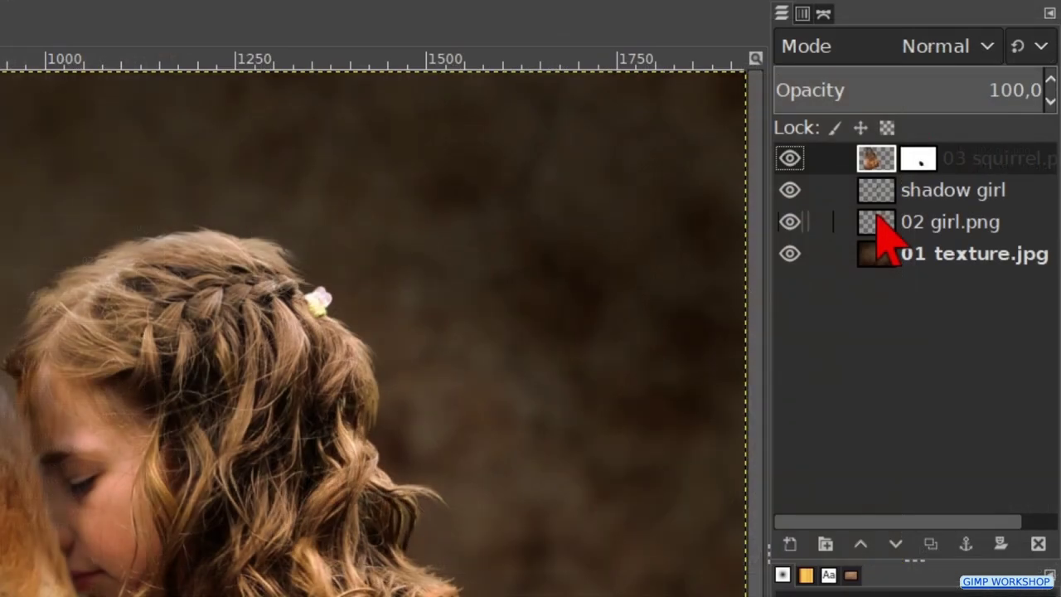
Add a white, full-opacity layer mask to the 02 girl.png layer.
left_click(881, 224)
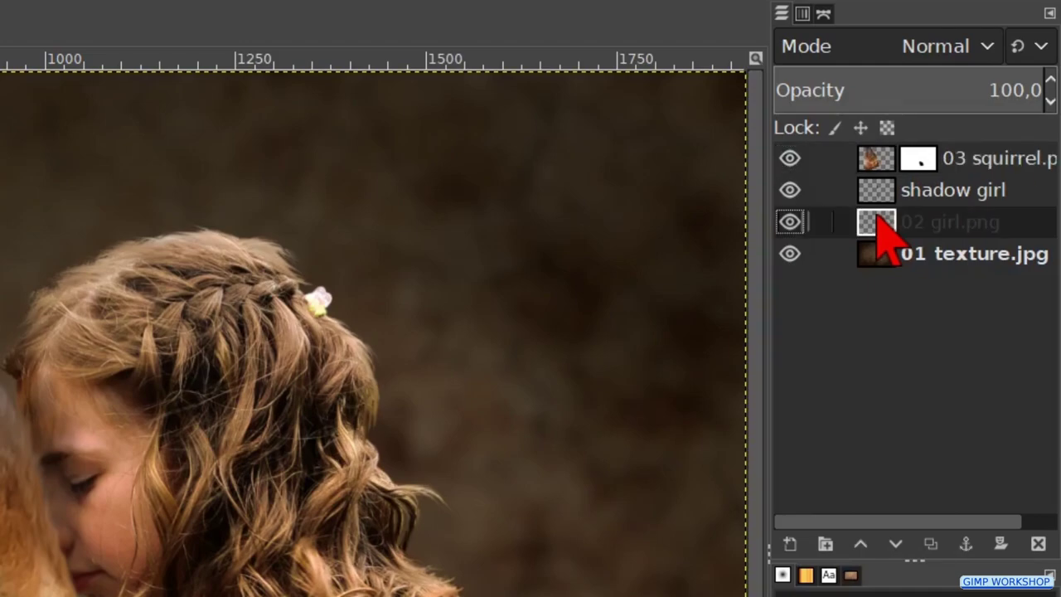
left_click(1001, 544)
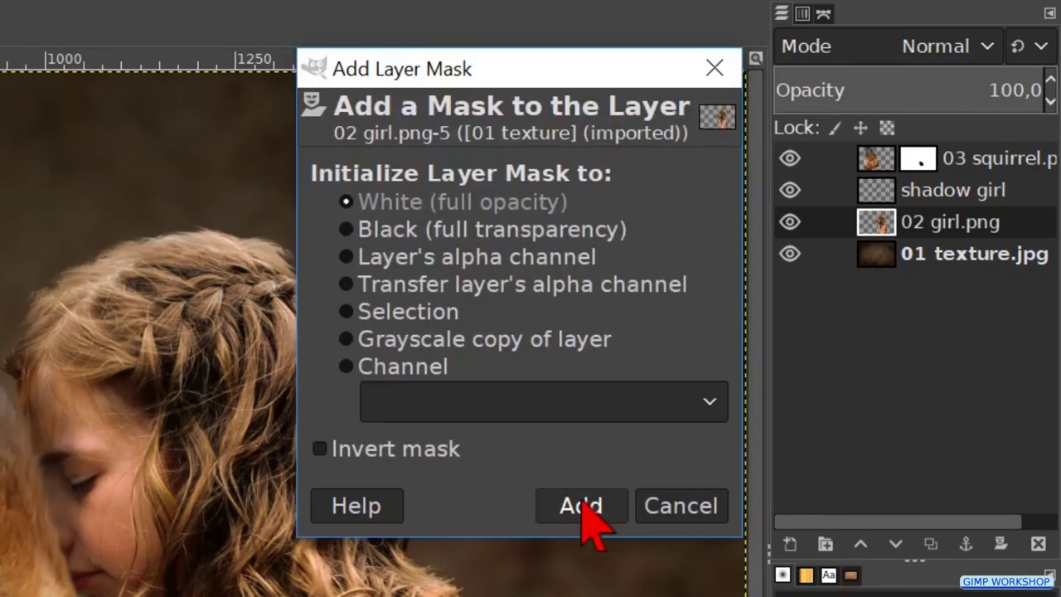
left_click(582, 507)
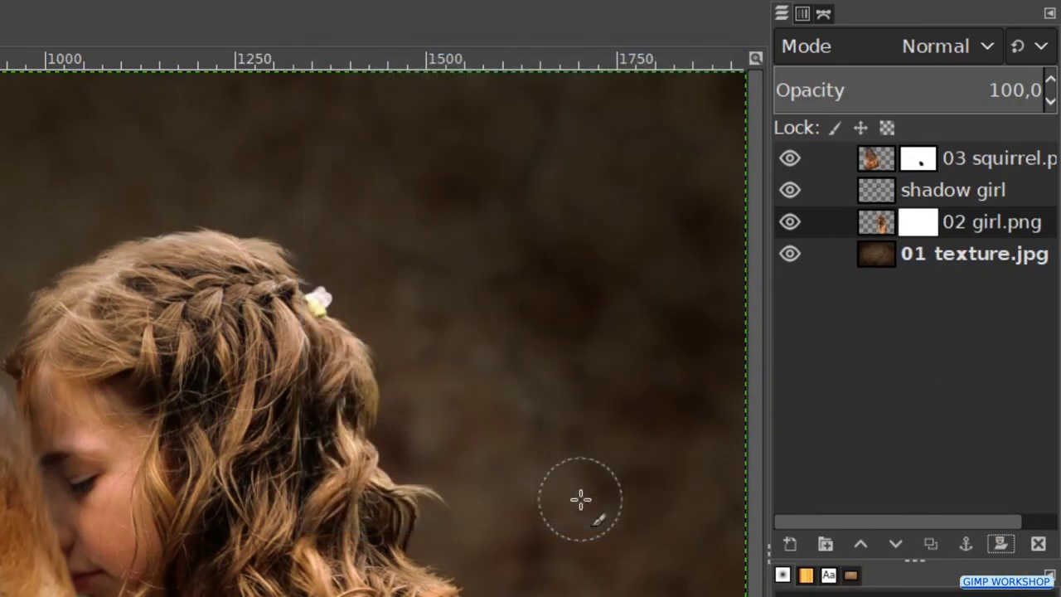
Target the squirrel's layer mask and set the Paintbrush to opacity 100, brush Acrylic 05 and size 400.
left_click(919, 159)
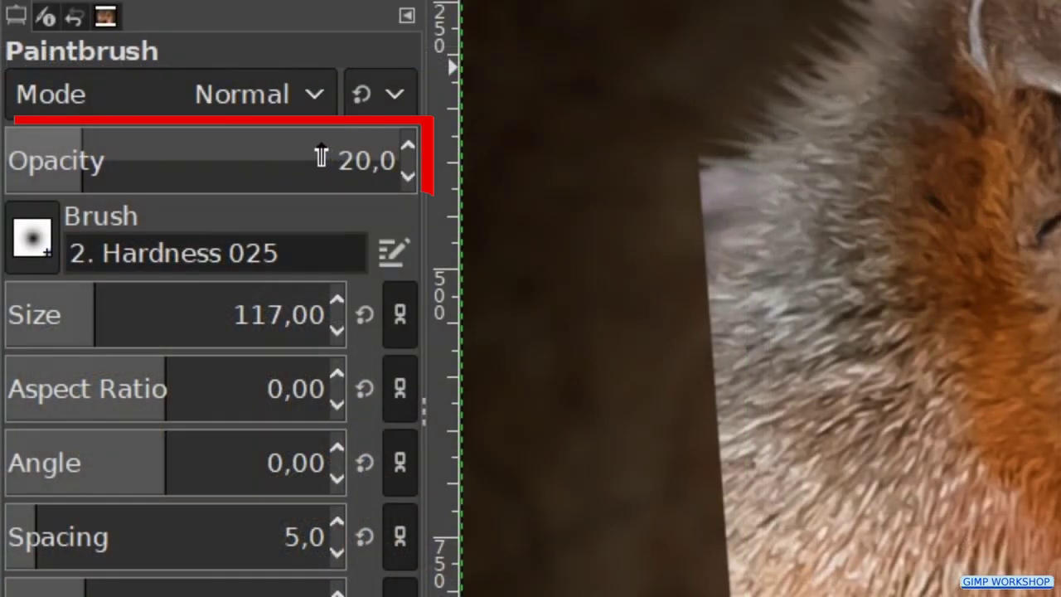
left_click(315, 156)
left_click_drag(315, 156, 400, 157)
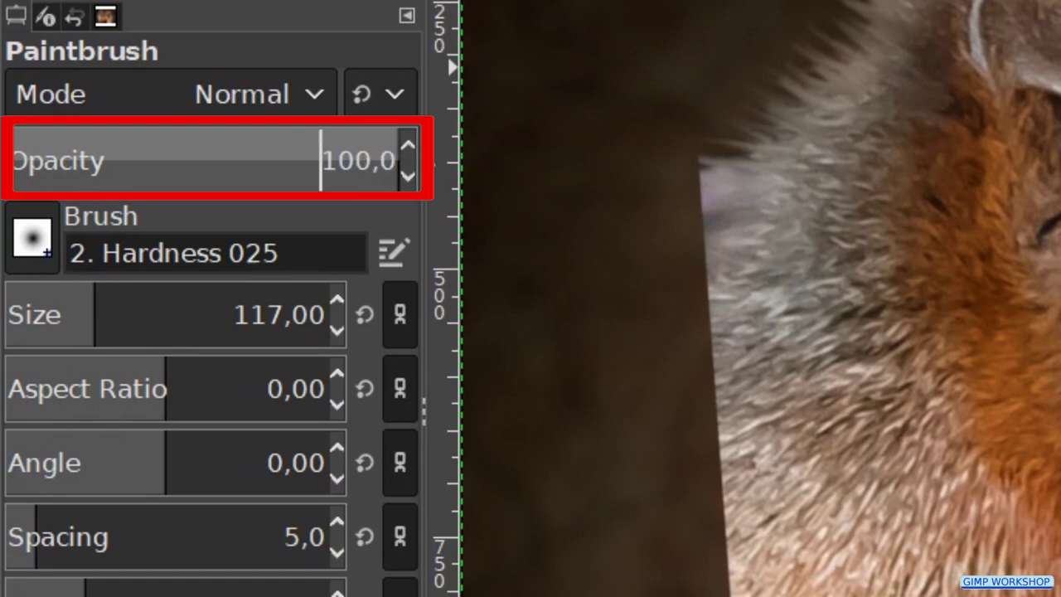
left_click(33, 240)
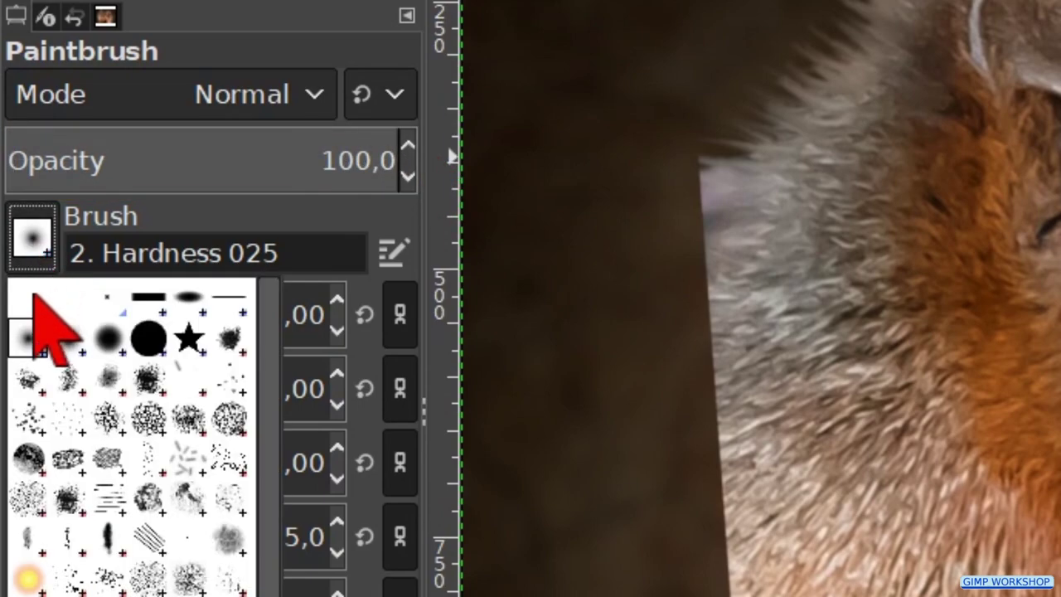
left_click(146, 375)
left_click_drag(326, 315, 234, 315)
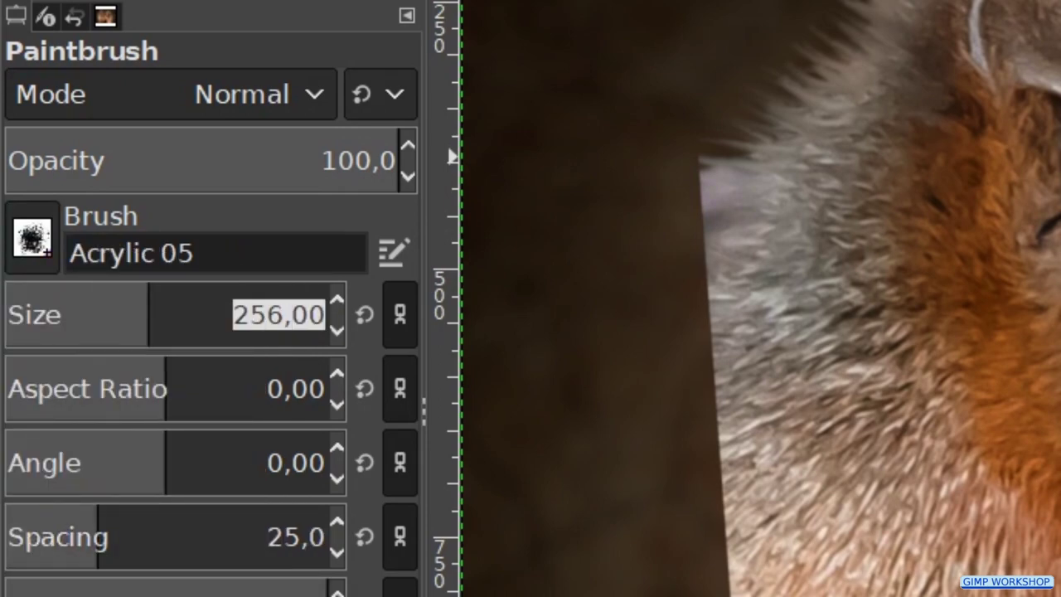
type("400")
key("Return")
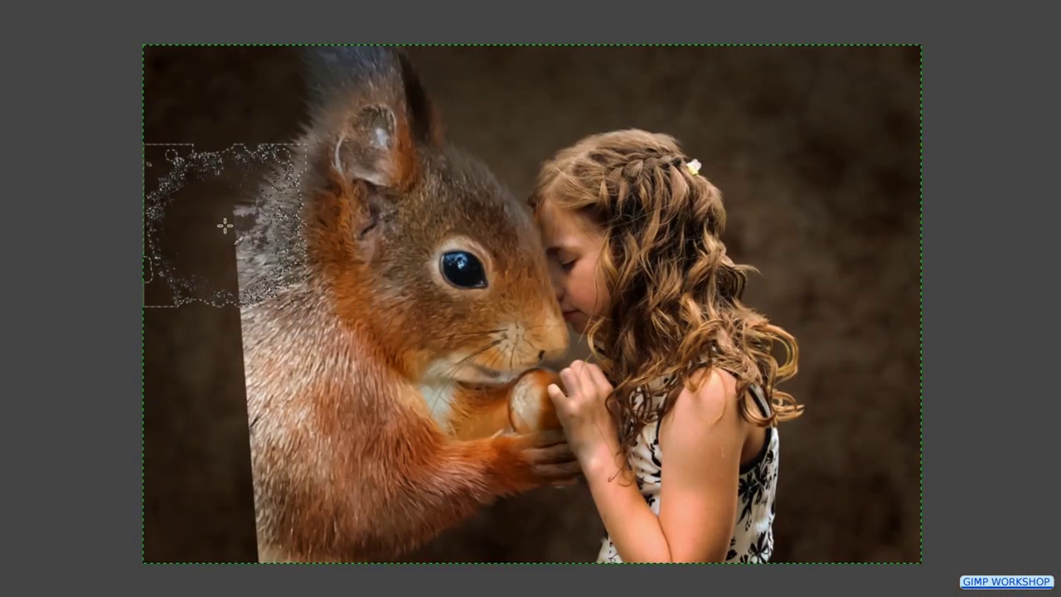
Paint black on the squirrel's mask to break up its straight back edge and lower body, reducing the brush size to 123 for detail.
mouse_move(244, 286)
left_mouse_down()
mouse_move(276, 561)
mouse_move(394, 539)
mouse_move(347, 510)
mouse_move(309, 539)
mouse_move(278, 528)
mouse_move(280, 441)
mouse_move(238, 374)
mouse_move(243, 503)
mouse_move(260, 568)
mouse_move(208, 365)
mouse_move(233, 328)
mouse_move(222, 301)
mouse_move(266, 396)
mouse_move(257, 387)
mouse_move(322, 426)
mouse_move(331, 419)
mouse_move(290, 358)
left_mouse_up()
key("bracketleft")
key("bracketleft")
key("bracketleft")
key("bracketleft")
key("bracketleft")
key("bracketleft")
key("bracketleft")
key("bracketleft")
key("bracketleft")
key("bracketleft")
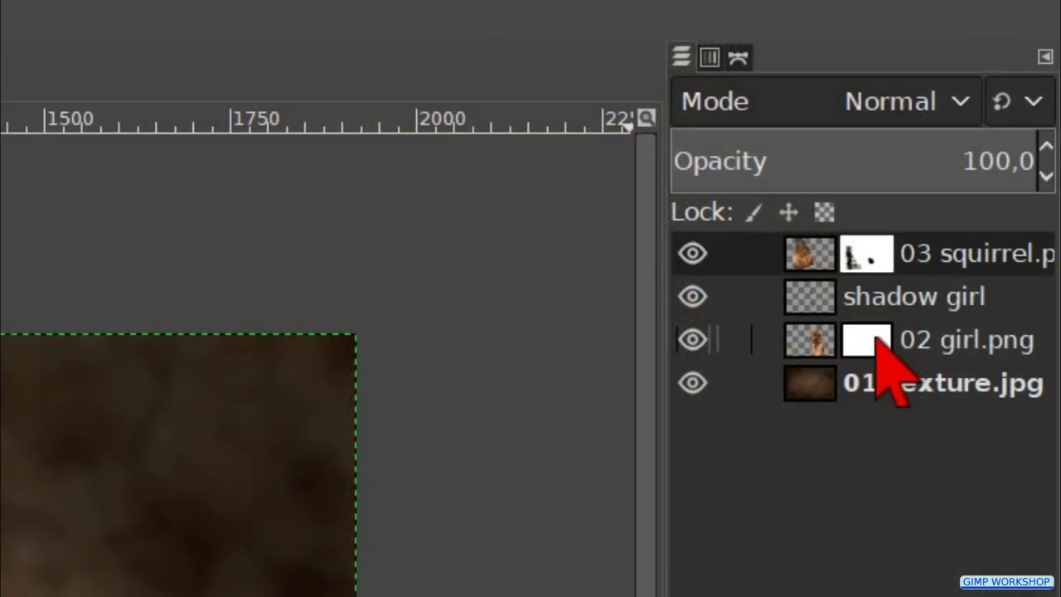
Paint black on the 02 girl.png layer mask to dissolve the girl's lower arm, back and dress into the texture.
left_click(876, 337)
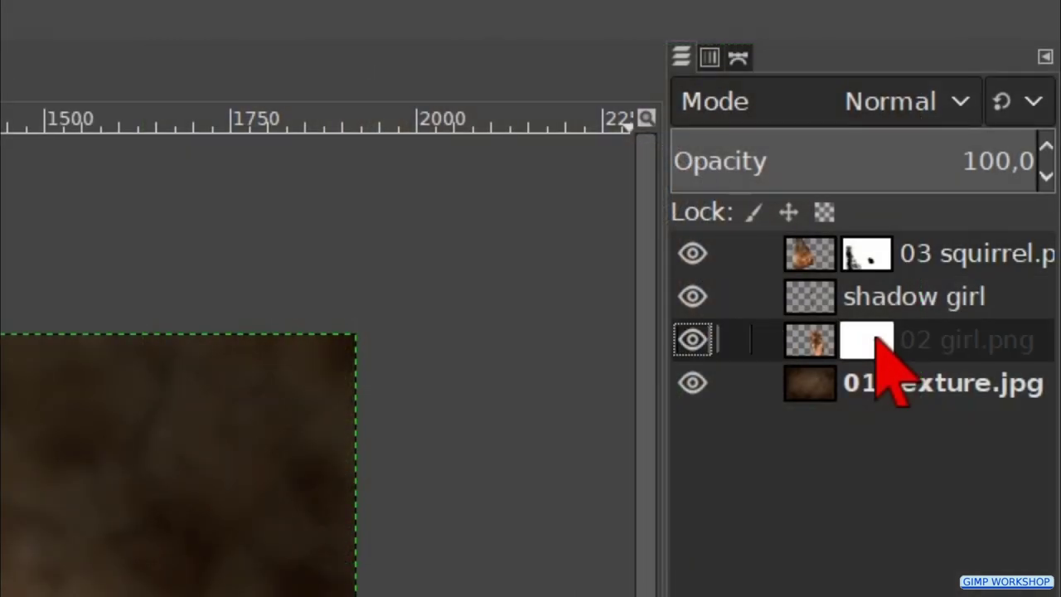
mouse_move(813, 512)
left_mouse_down()
mouse_move(779, 517)
mouse_move(763, 539)
mouse_move(741, 519)
mouse_move(685, 513)
mouse_move(611, 546)
mouse_move(667, 546)
mouse_move(828, 406)
mouse_move(759, 449)
mouse_move(744, 532)
mouse_move(795, 480)
mouse_move(798, 447)
mouse_move(788, 499)
mouse_move(756, 564)
mouse_move(736, 544)
mouse_move(642, 553)
mouse_move(579, 535)
mouse_move(584, 549)
mouse_move(685, 551)
mouse_move(747, 473)
mouse_move(729, 462)
mouse_move(758, 414)
mouse_move(759, 384)
mouse_move(638, 467)
mouse_move(655, 479)
mouse_move(750, 336)
left_mouse_up()
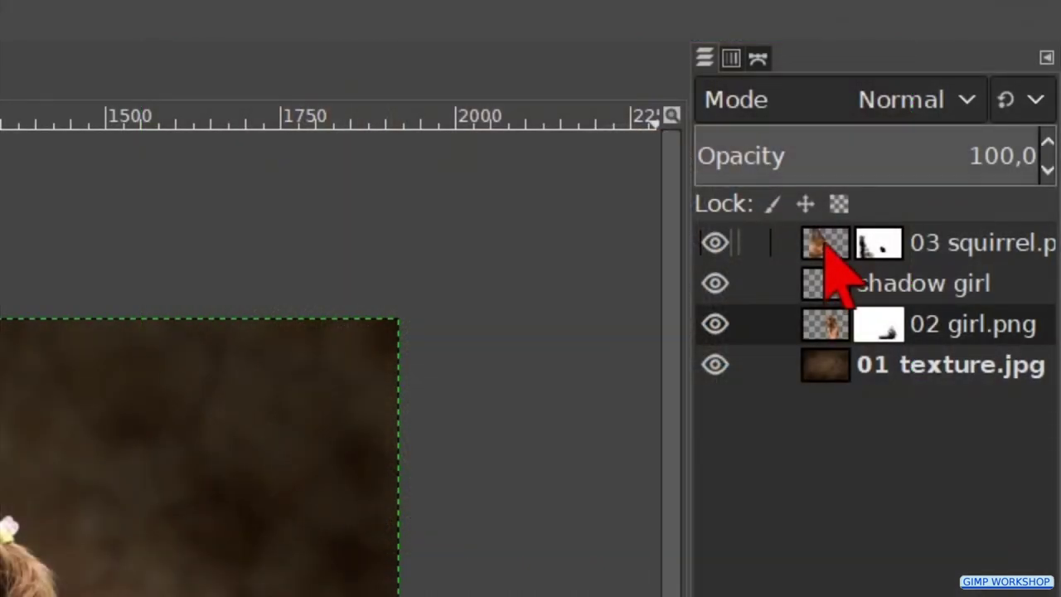
Create a transparent layer named "oils 02" directly above the squirrel layer.
left_click(826, 242)
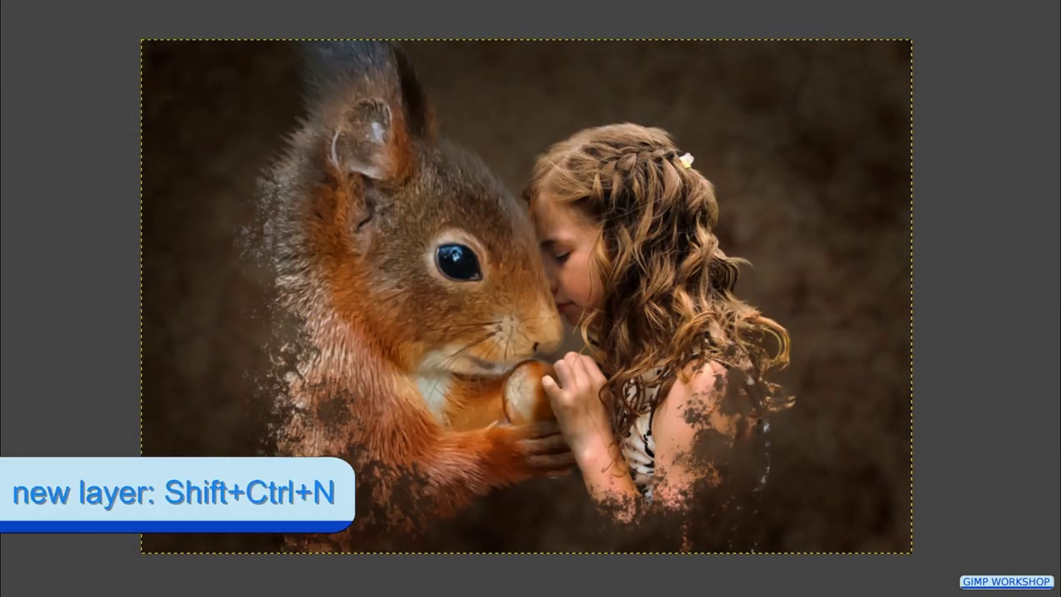
key("shift+ctrl+n")
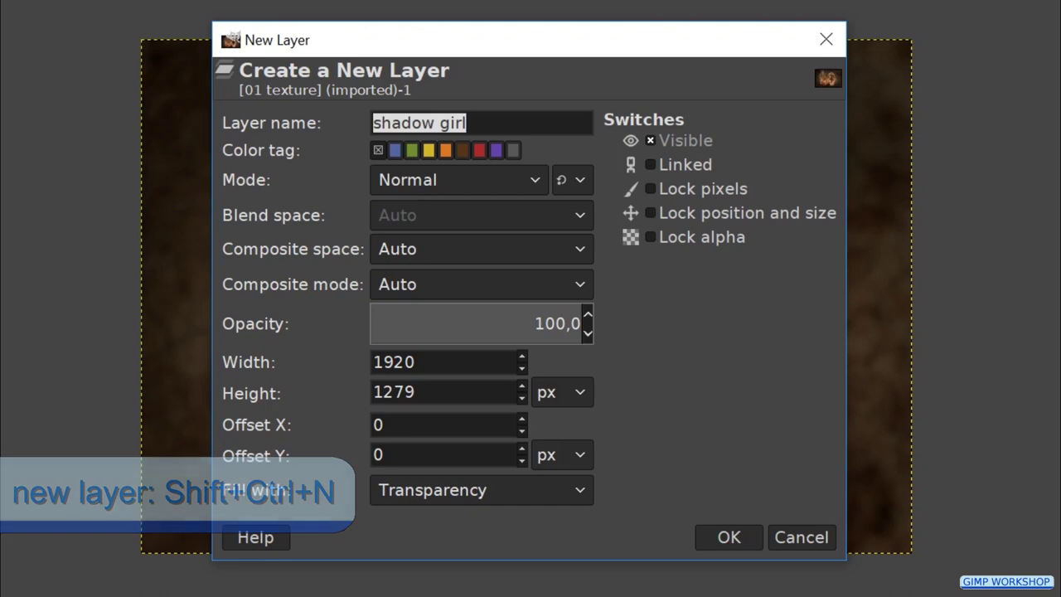
type("oils 02")
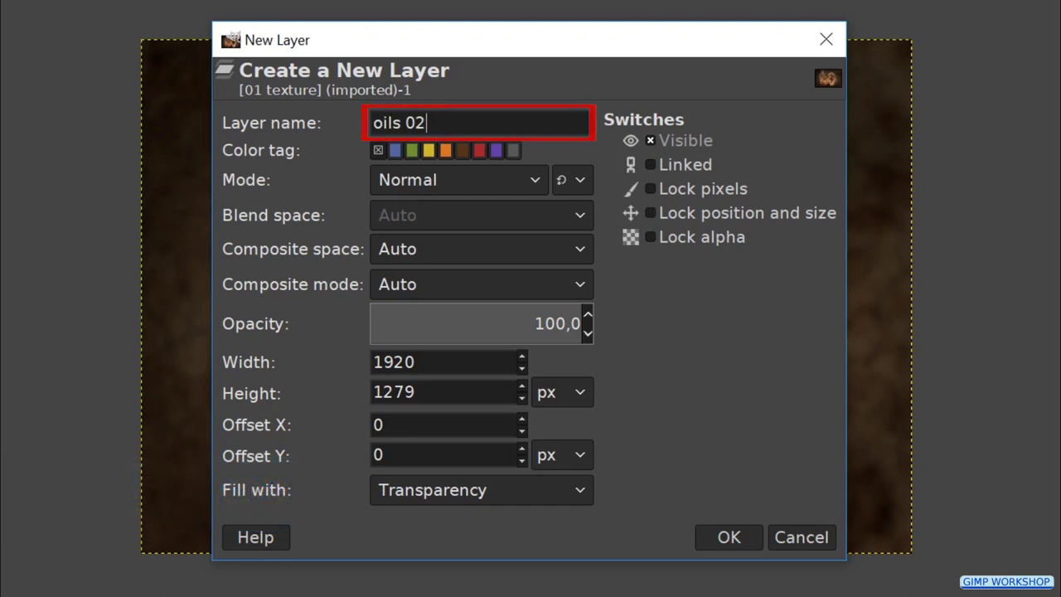
left_click(729, 537)
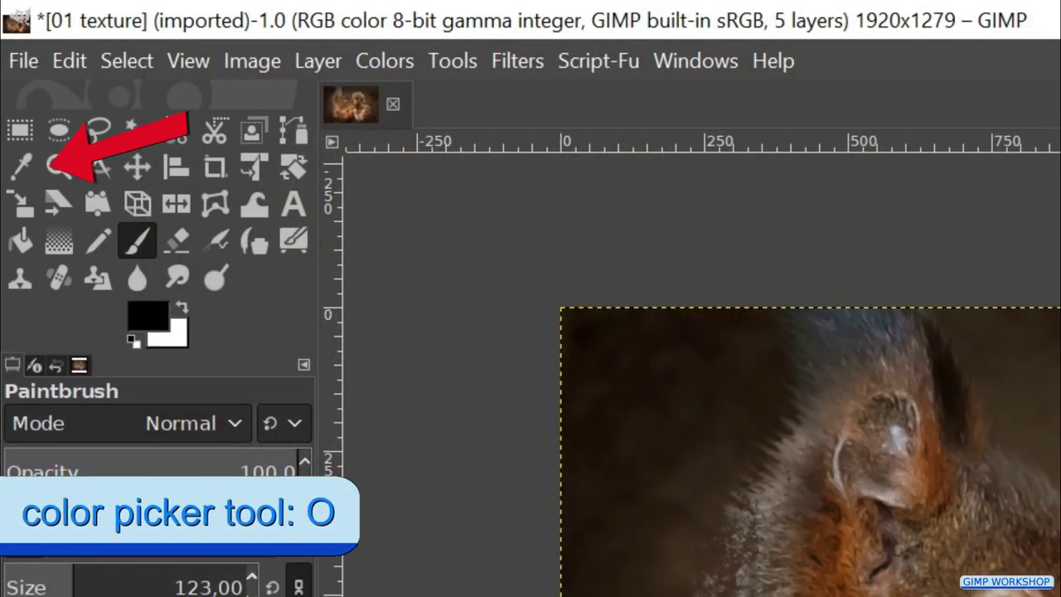
Pick a dark brown from the background as foreground colour using the Color Picker with Sample merged enabled.
key("o")
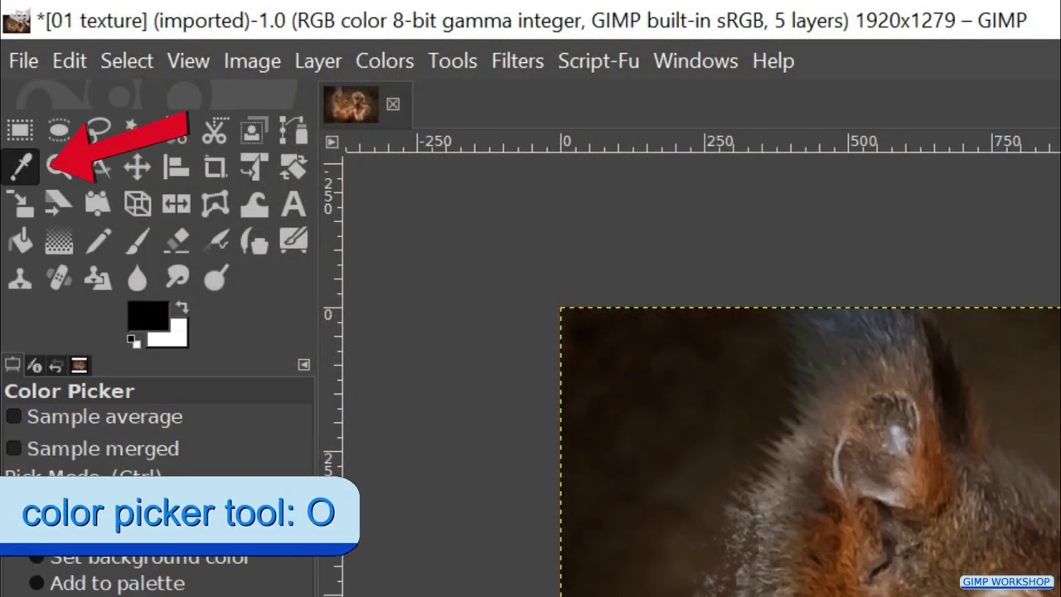
left_click(141, 452)
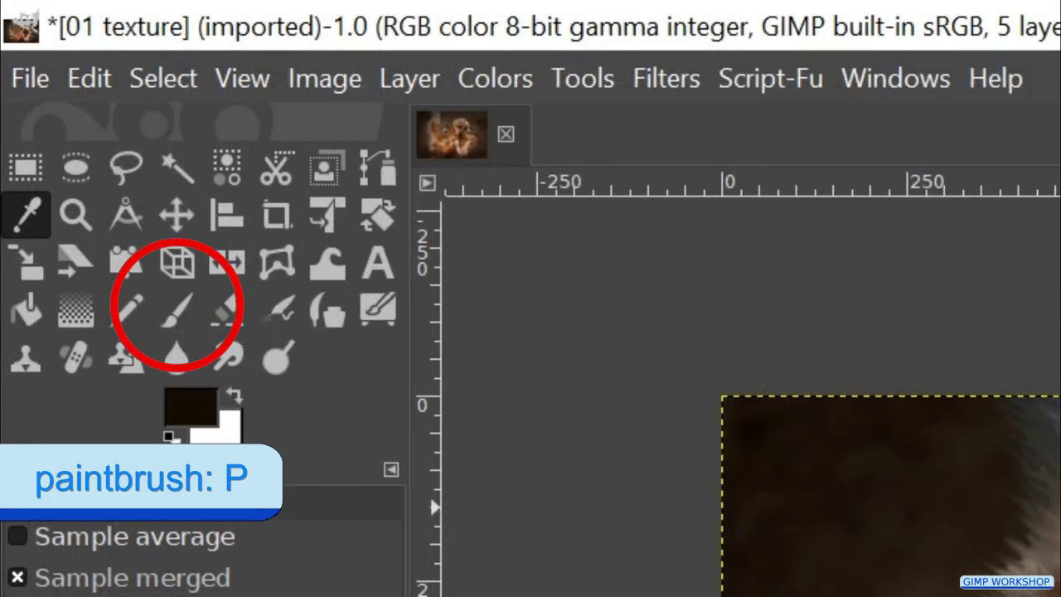
Set the Paintbrush to brush Oils 02, size 400 and the Track Direction dynamics.
key("p")
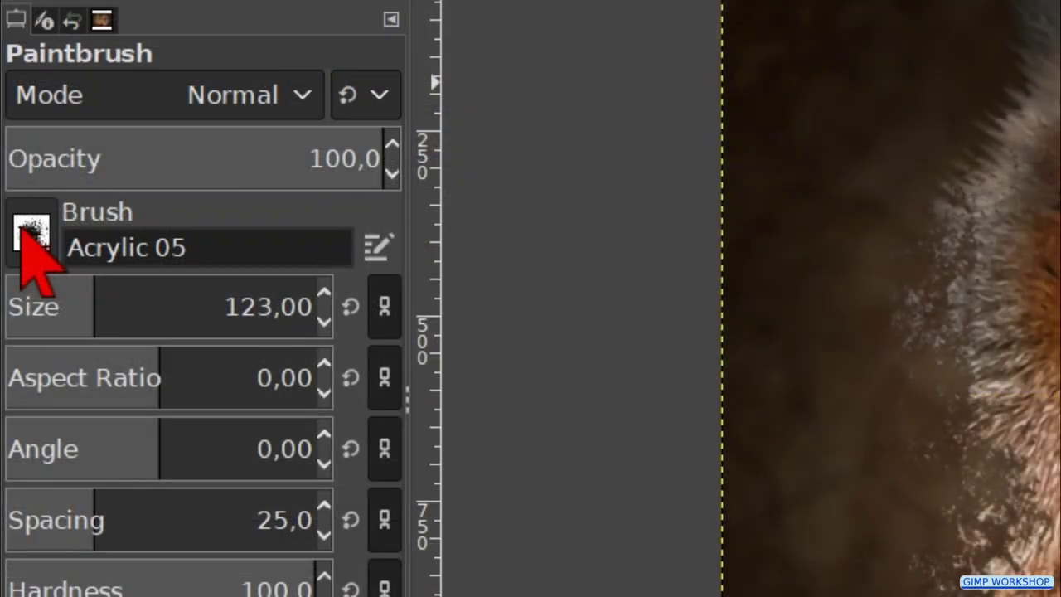
left_click(20, 231)
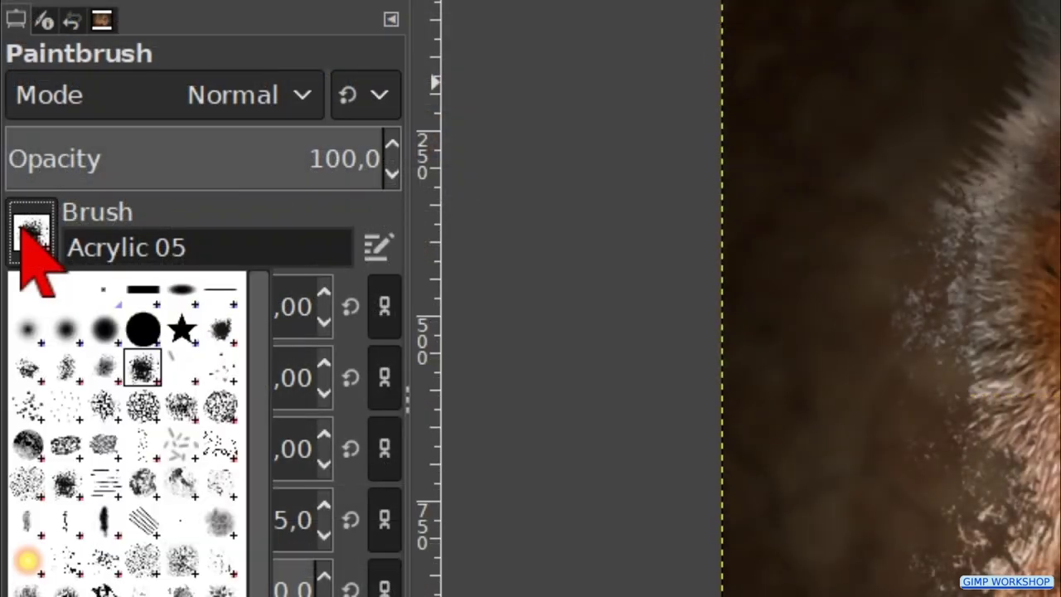
double_click(179, 480)
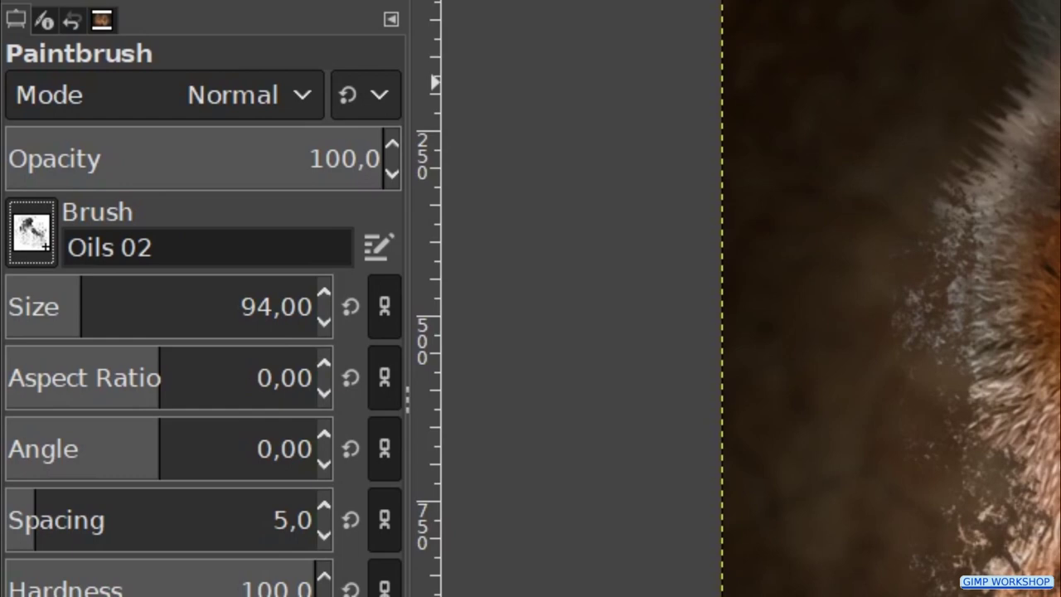
left_click(276, 307)
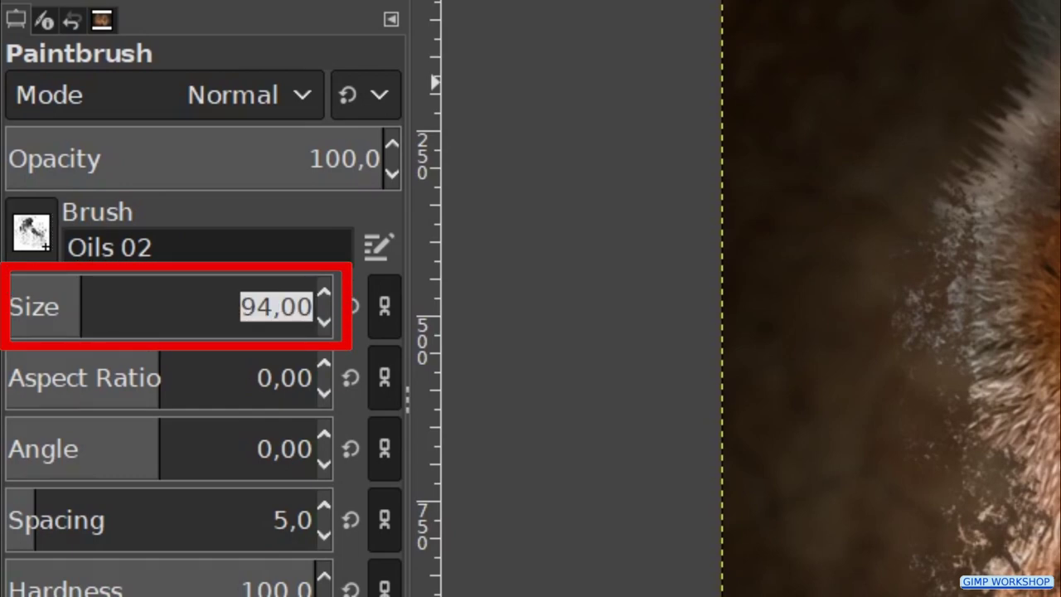
type("400")
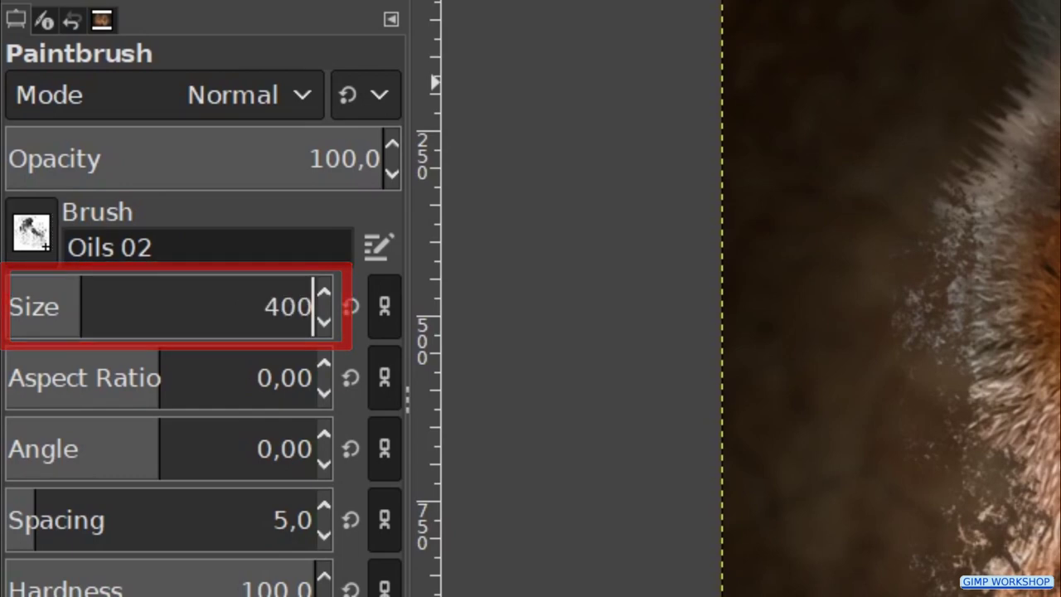
key("Return")
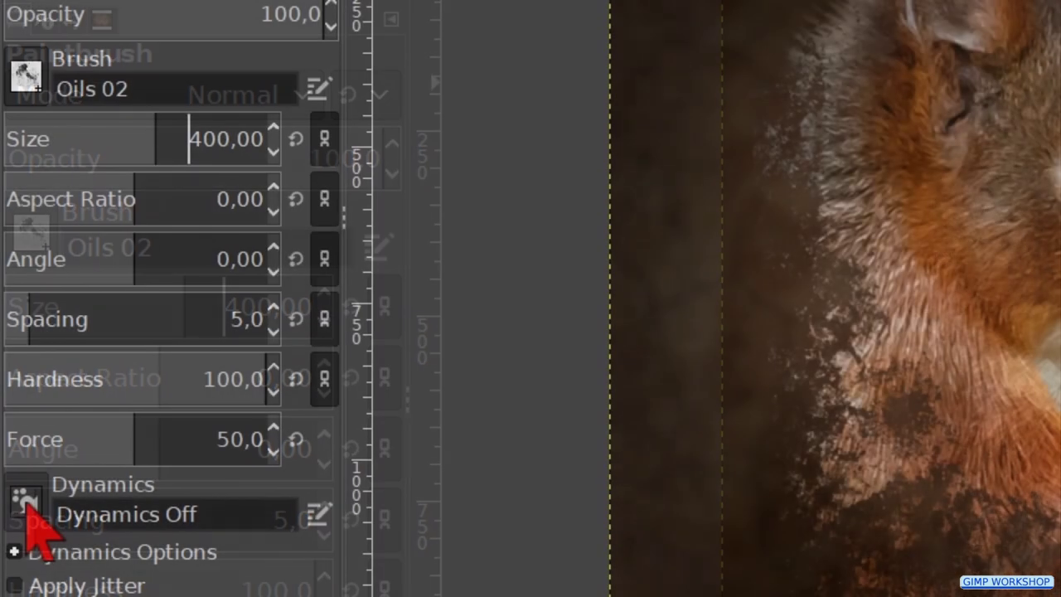
left_click(30, 596)
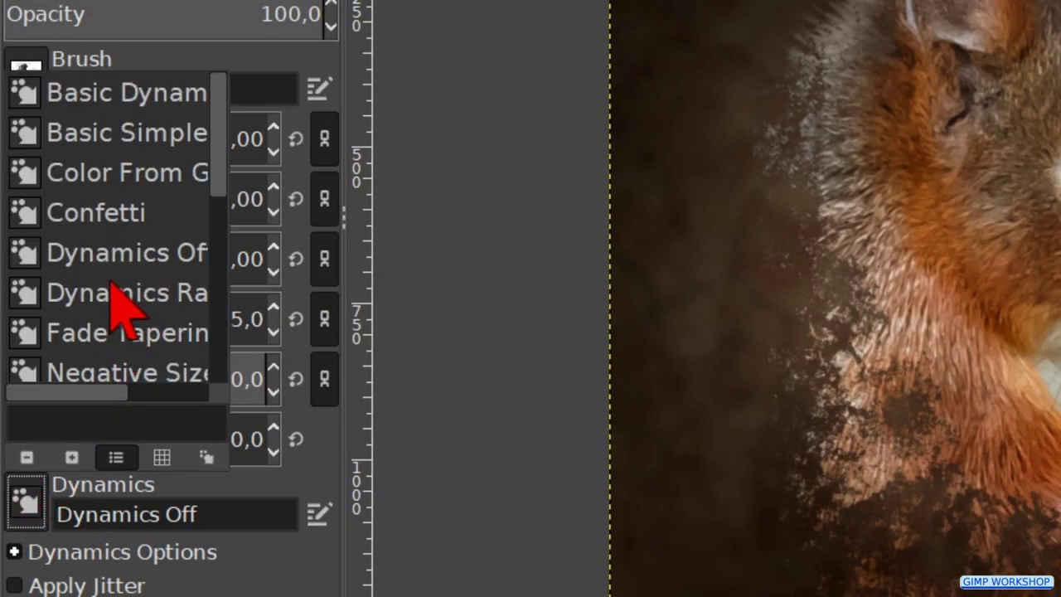
scroll(123, 296, "down", 5)
scroll(124, 307, "down", 2)
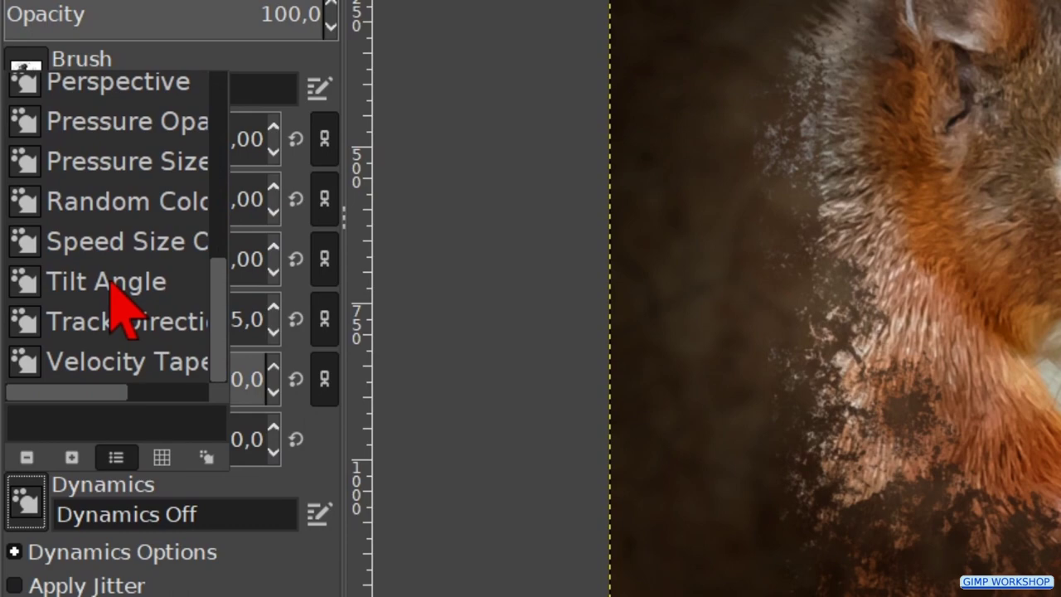
left_click(133, 325)
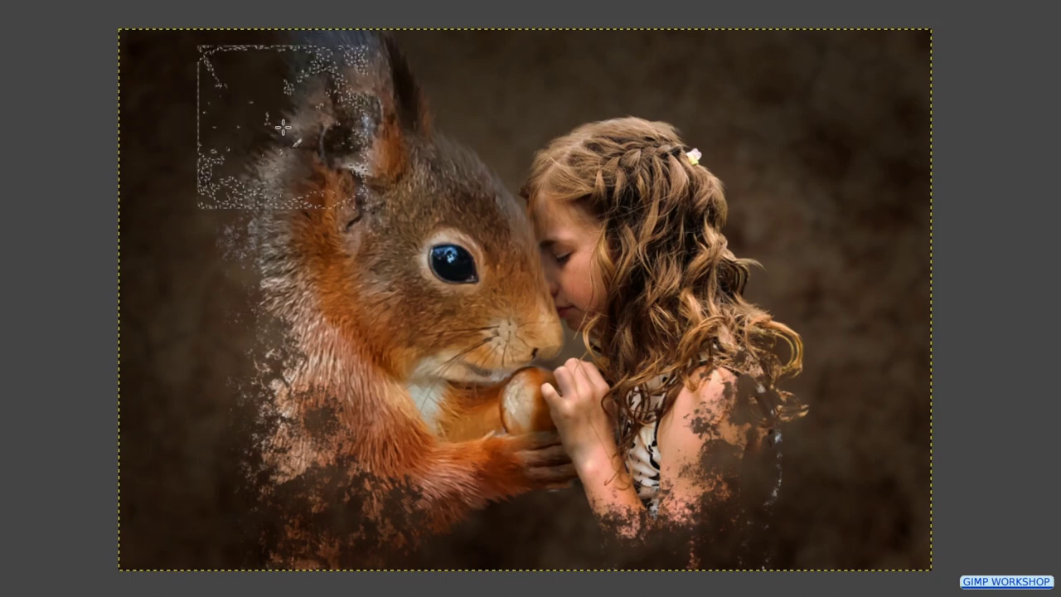
Paint dark brown grunge patches on the oils 02 layer around the squirrel, above the girl and along her back.
mouse_move(283, 127)
left_mouse_down()
mouse_move(459, 121)
mouse_move(494, 103)
mouse_move(405, 210)
mouse_move(268, 277)
mouse_move(271, 383)
mouse_move(292, 409)
mouse_move(248, 461)
mouse_move(410, 510)
mouse_move(429, 534)
mouse_move(483, 490)
mouse_move(705, 481)
left_mouse_up()
mouse_move(770, 324)
left_mouse_down()
mouse_move(768, 224)
mouse_move(698, 54)
mouse_move(630, 55)
mouse_move(818, 126)
mouse_move(792, 180)
mouse_move(808, 181)
mouse_move(843, 413)
mouse_move(828, 460)
left_mouse_up()
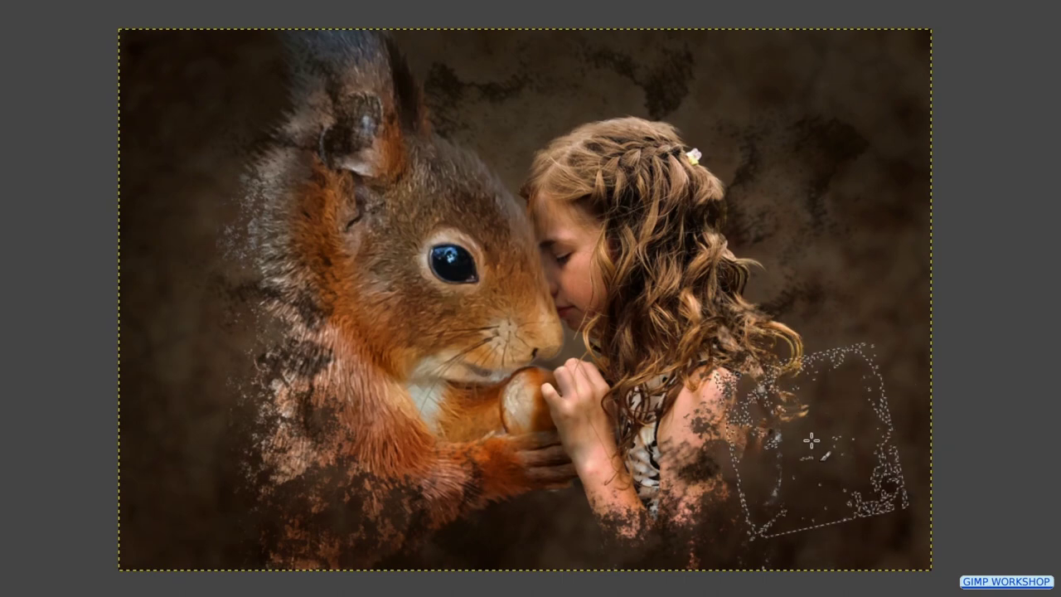
mouse_move(249, 464)
left_mouse_down()
mouse_move(211, 329)
mouse_move(229, 204)
mouse_move(238, 208)
left_mouse_up()
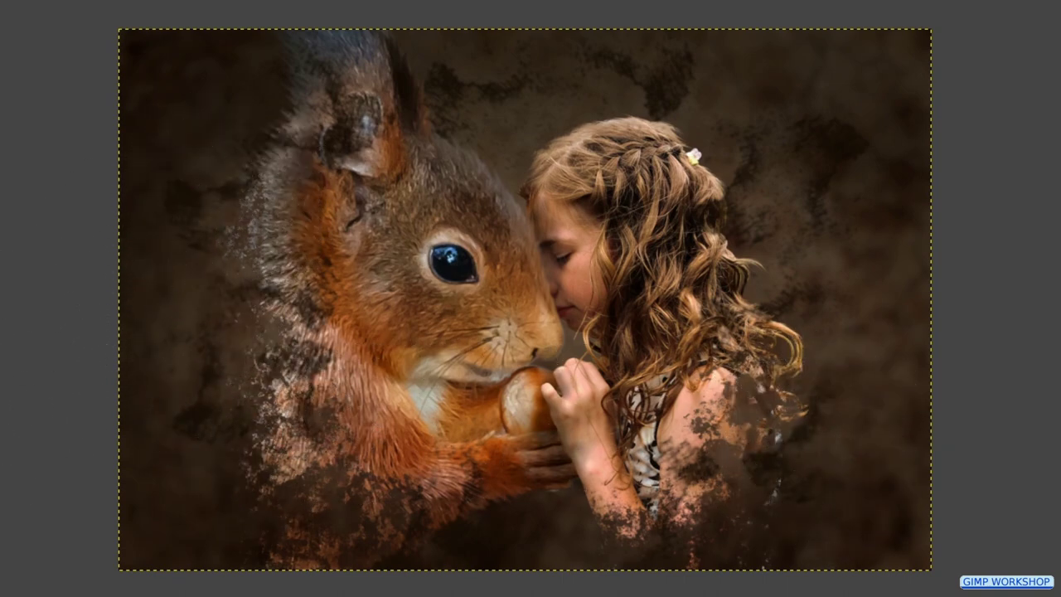
Create a transparent layer named "fur" above the oils 02 layer.
key("shift+ctrl+n")
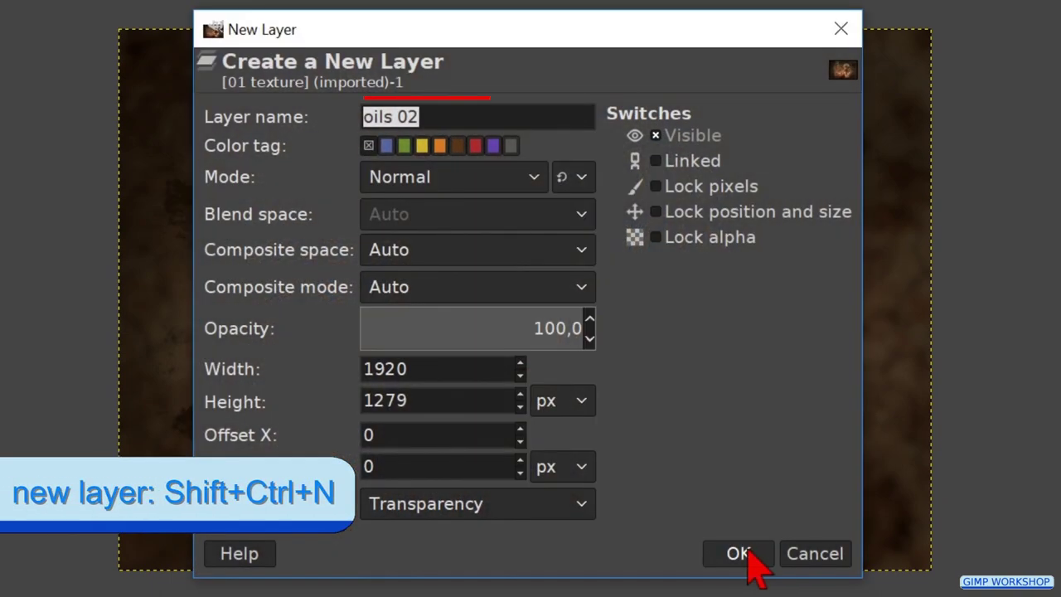
type("fur")
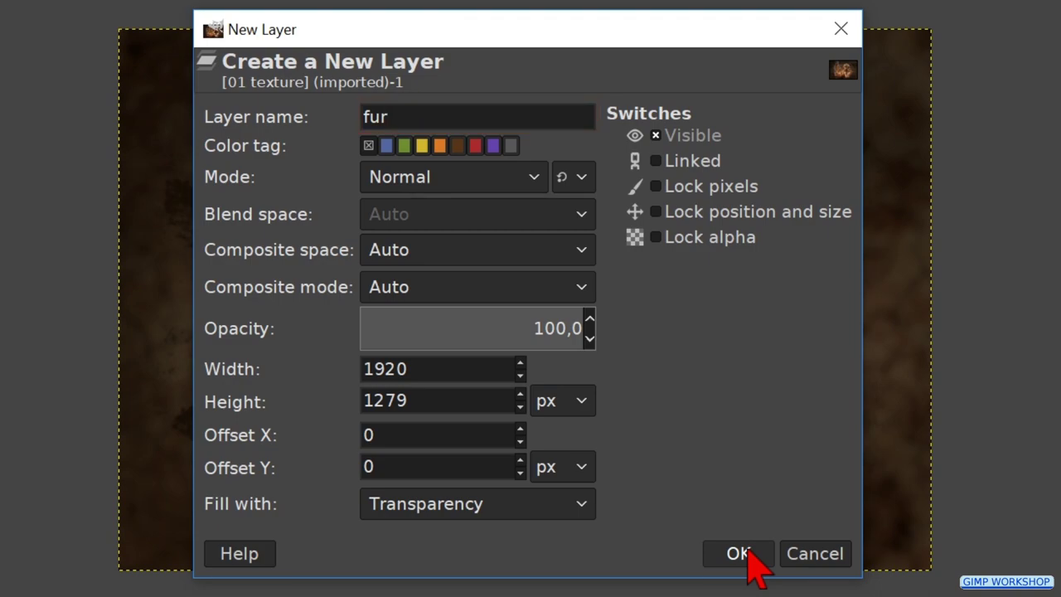
left_click(741, 554)
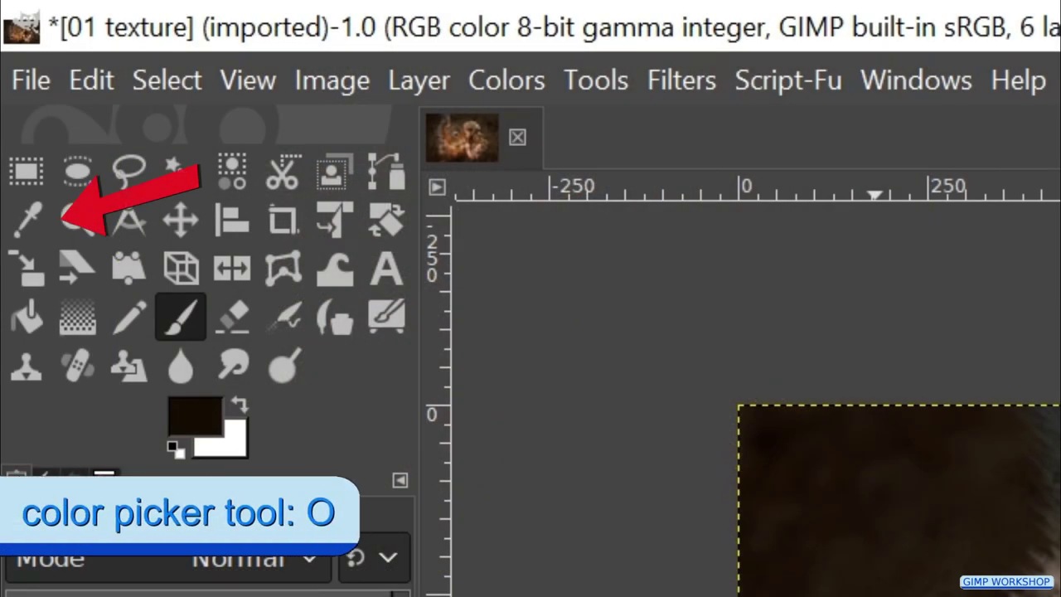
Pick a light grey-green from the image as foreground colour and choose the fur brush for the MyPaint Brush tool.
key("o")
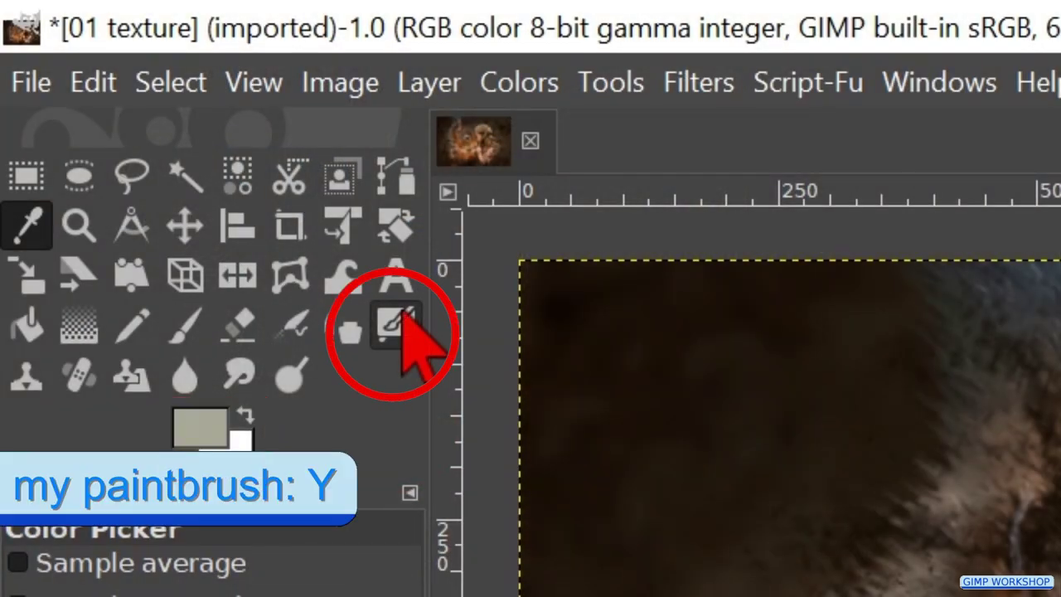
key("y")
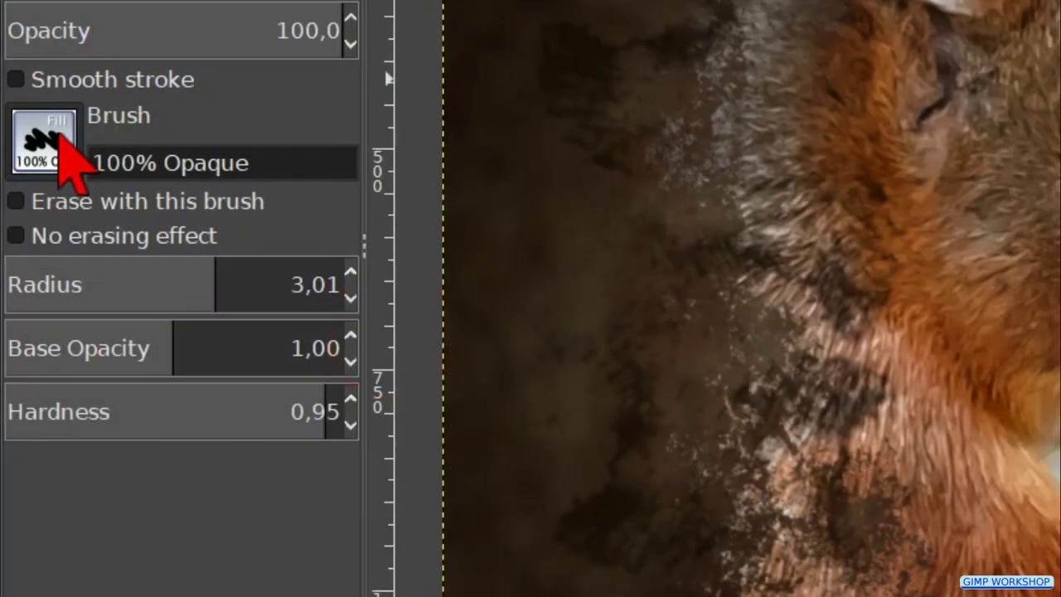
left_click(46, 141)
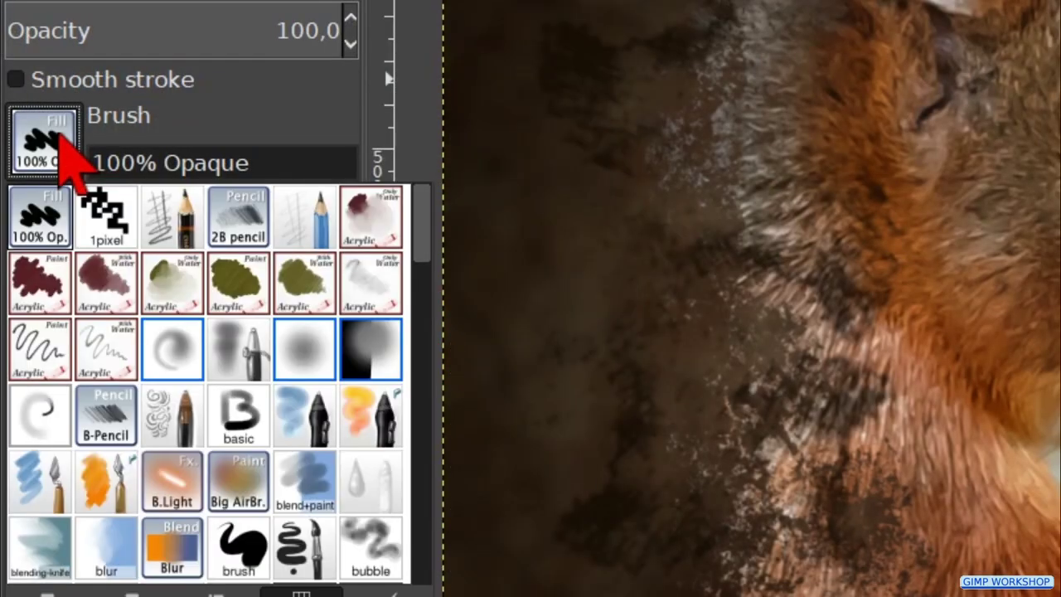
scroll(256, 509, "down", 8)
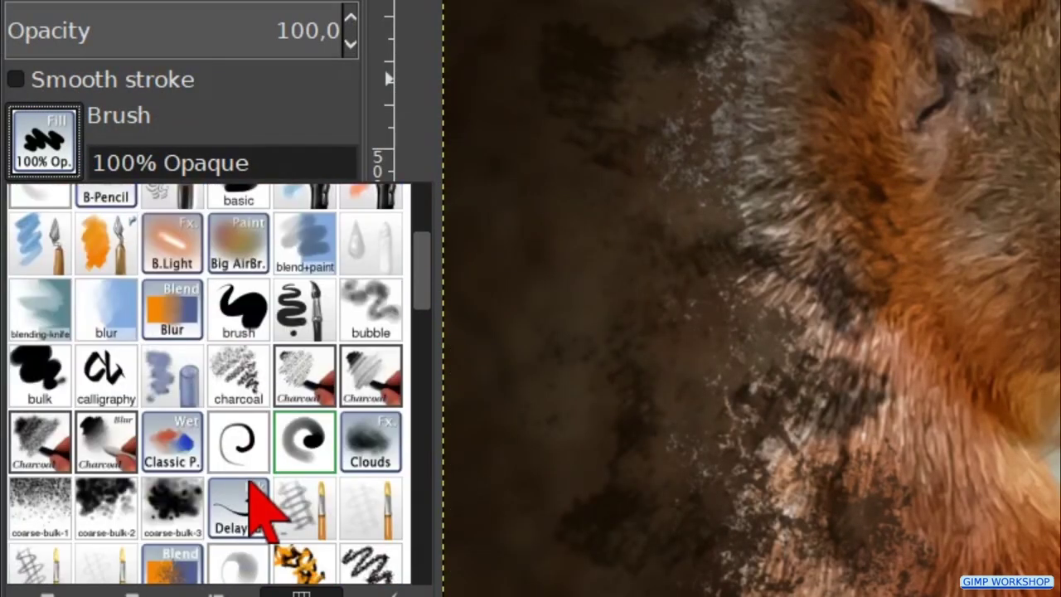
left_click(289, 340)
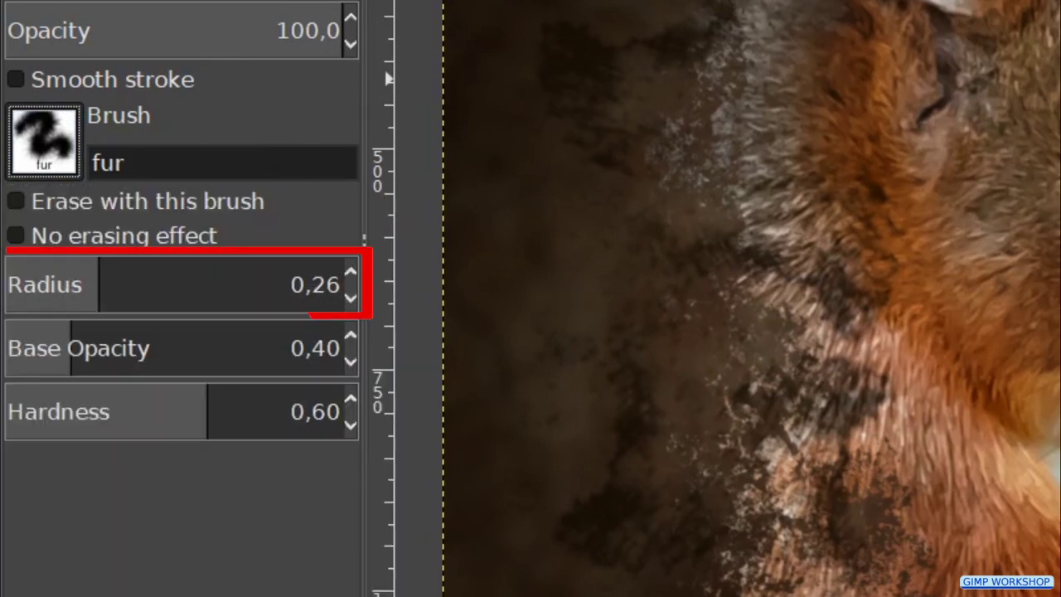
Set the fur brush to Radius 2, Base Opacity 1 and Hardness 1.
double_click(325, 284)
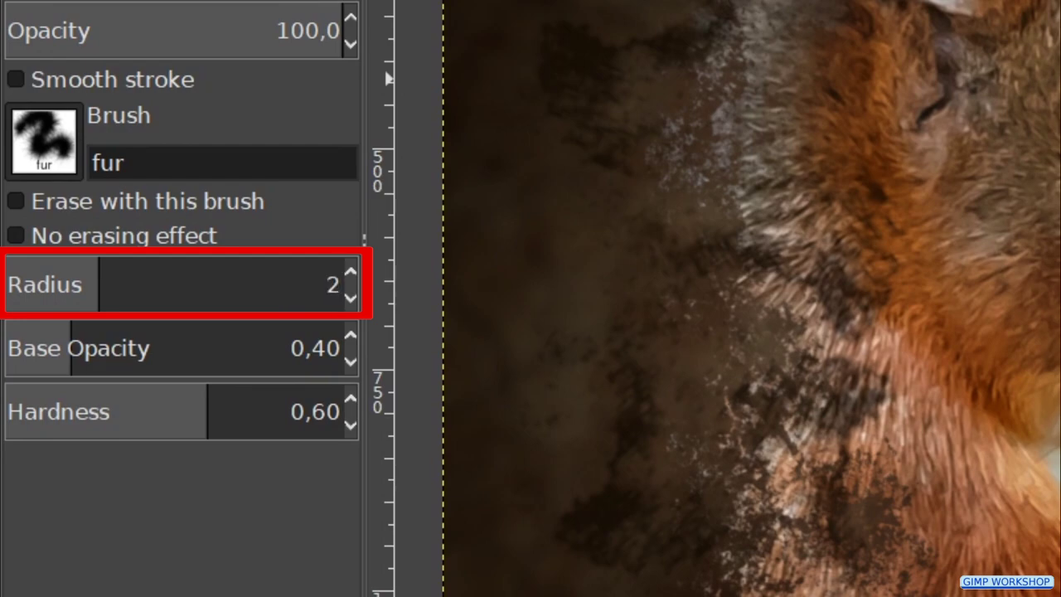
key("Return")
key("Tab")
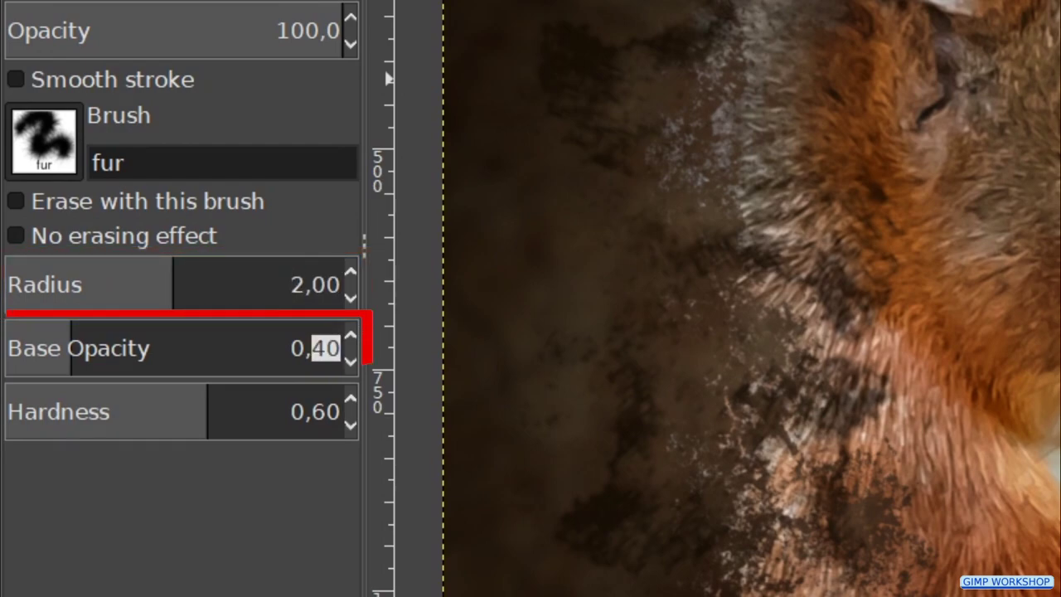
key("shift+Left")
key("shift+Left")
key("shift+Left")
key("shift+Left")
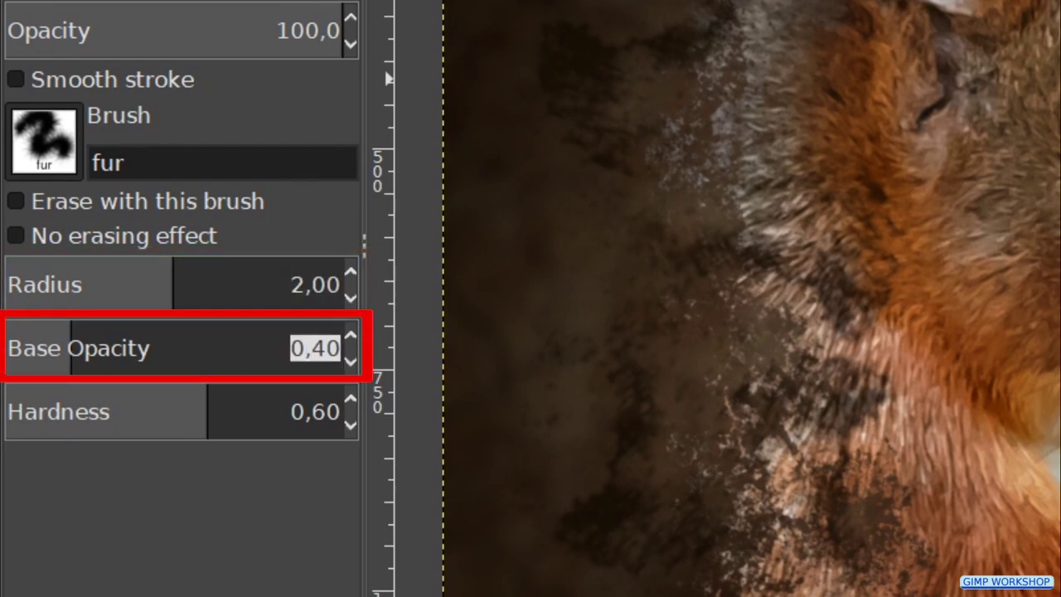
type("1")
key("Return")
key("Tab")
key("ctrl+a")
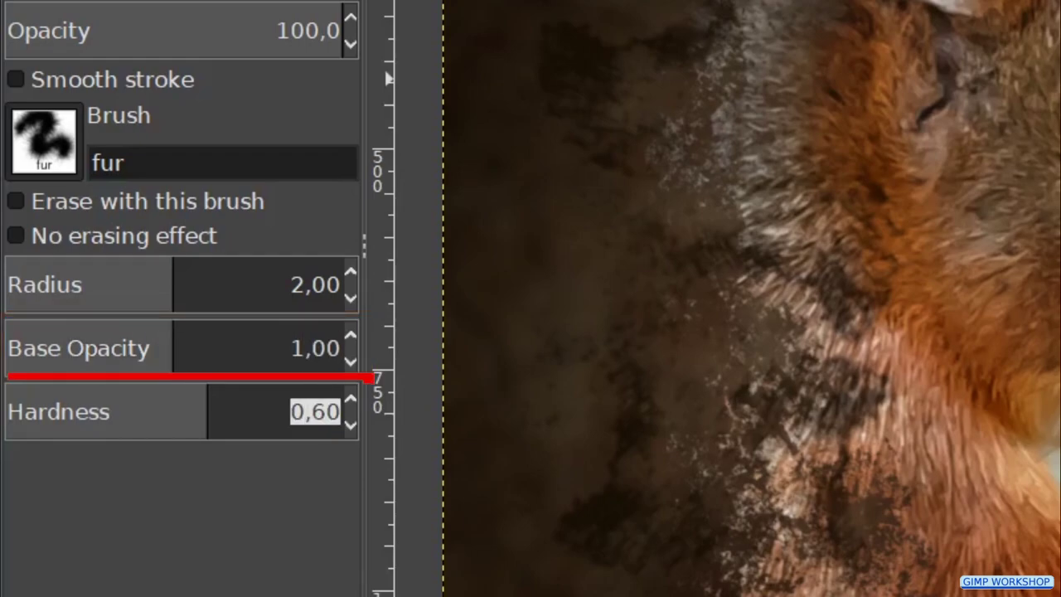
type("1")
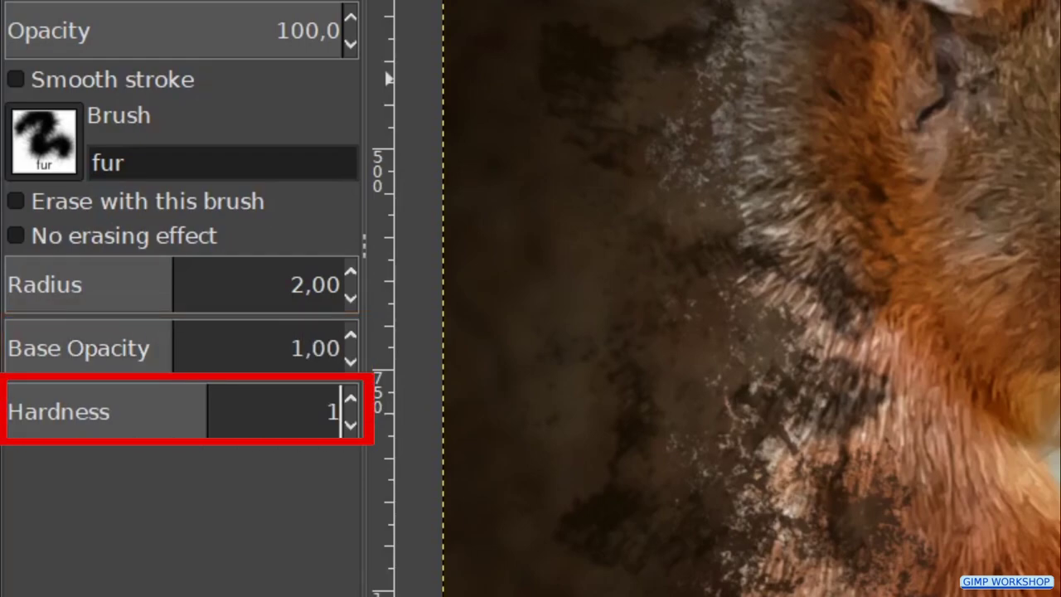
key("Return")
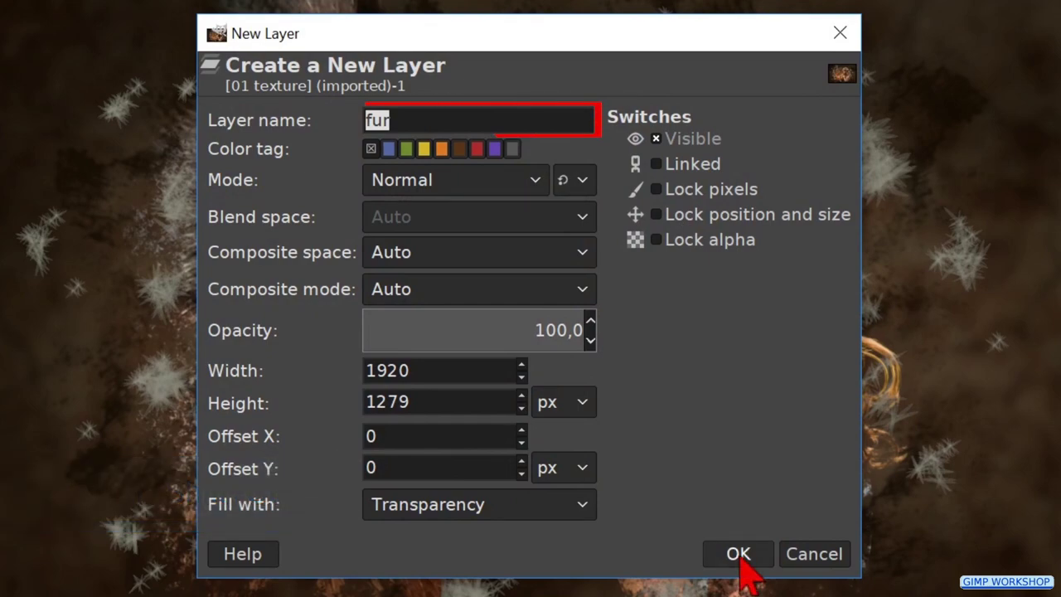
Create a transparent layer named "splatter 02" above the fur layer.
type("splatter 02")
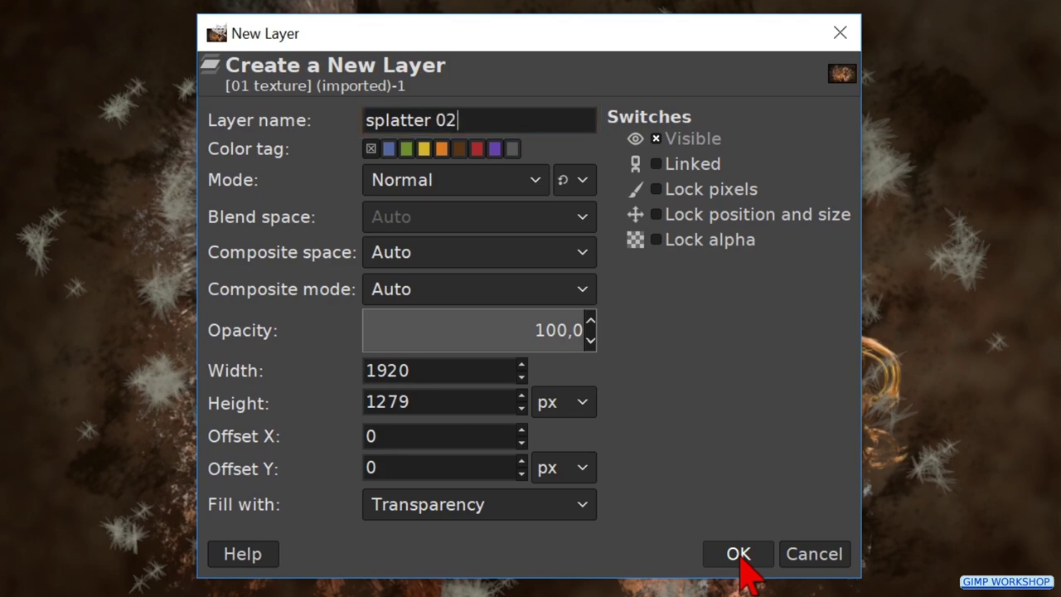
left_click(738, 556)
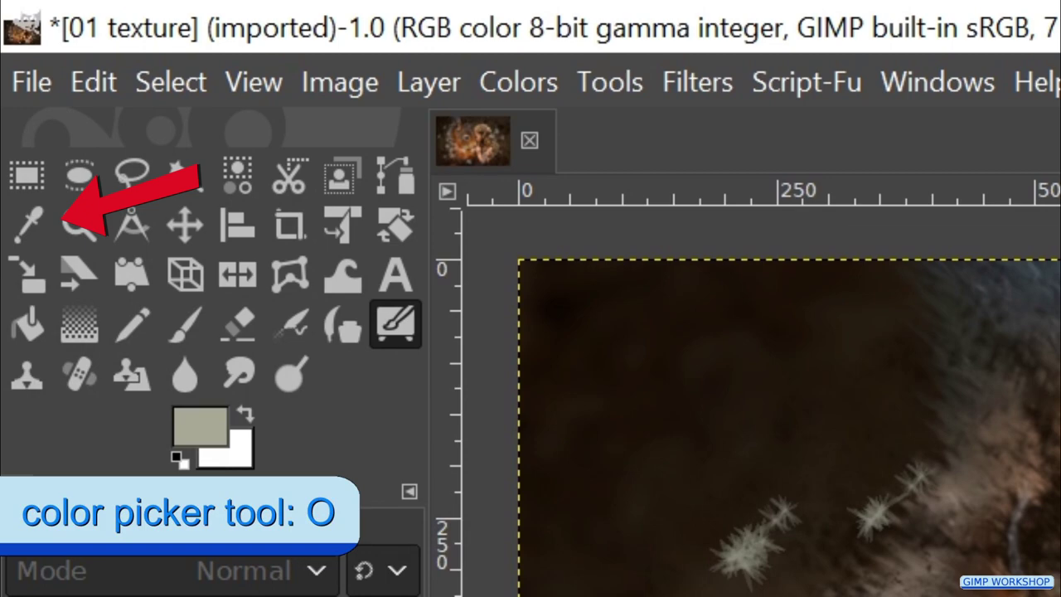
Pick a salmon foreground colour from the image and set the MyPaint Brush to splatter 02 with Radius 3.
key("o")
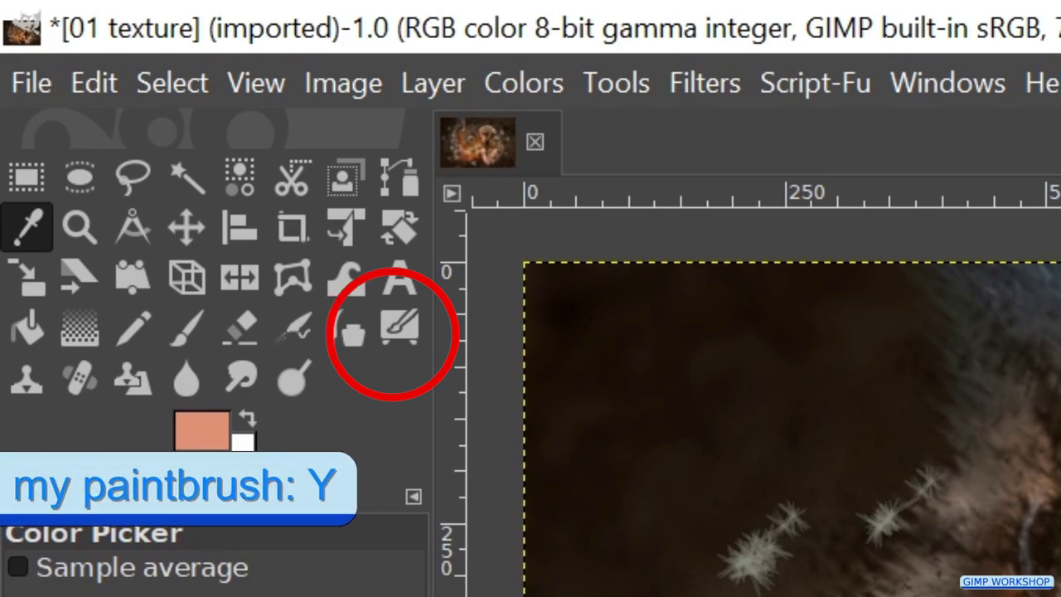
key("y")
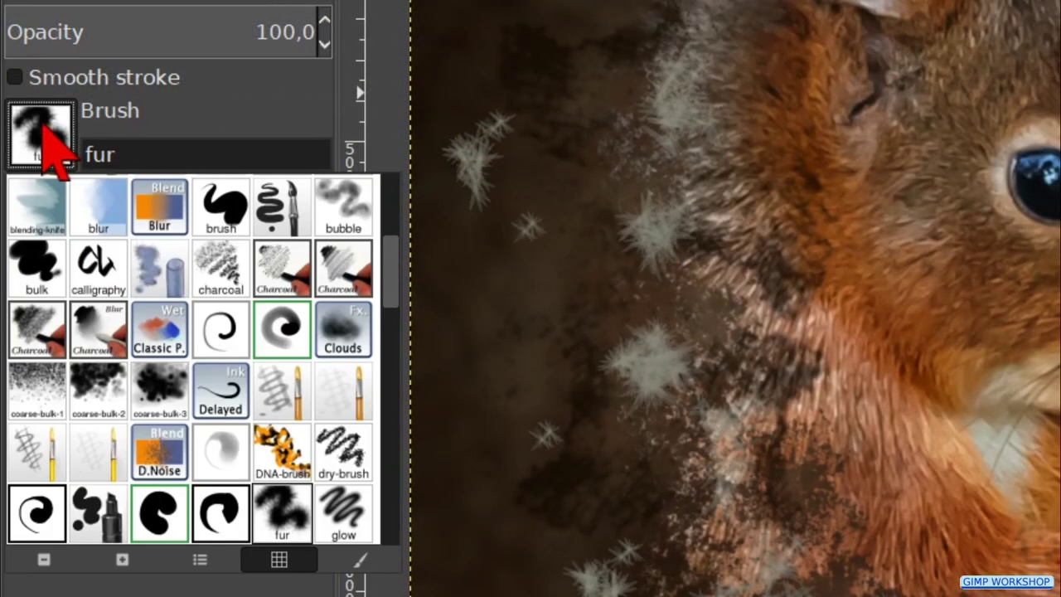
scroll(170, 406, "down", 4)
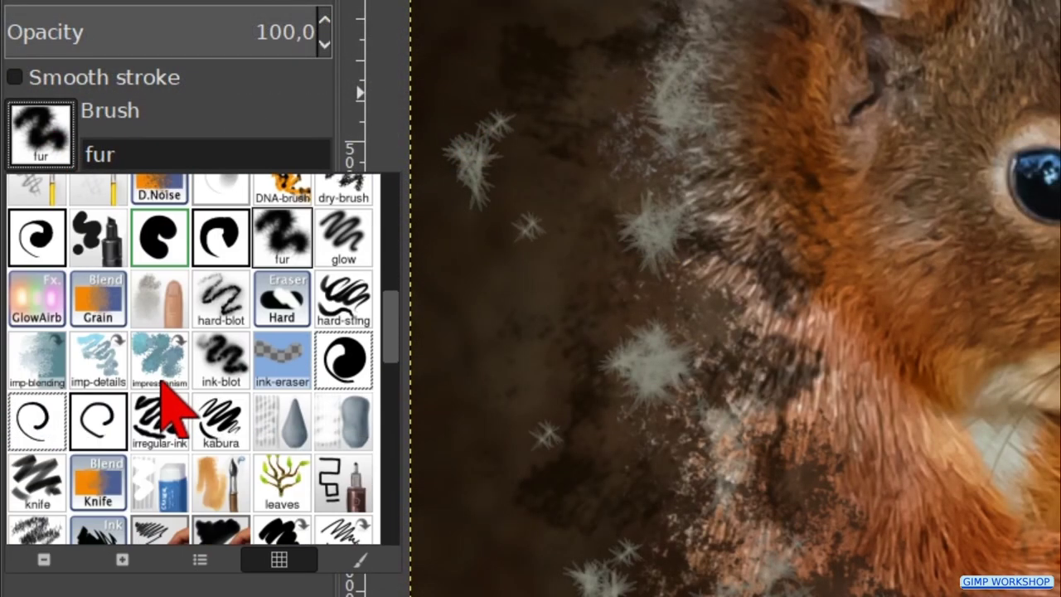
scroll(170, 406, "down", 10)
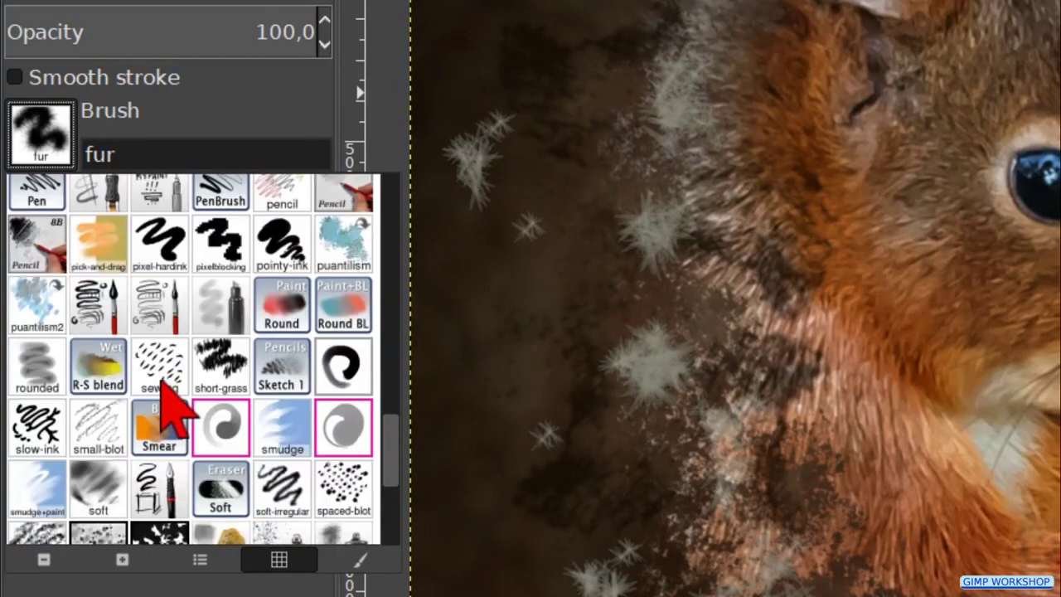
scroll(170, 406, "down", 5)
left_click(94, 462)
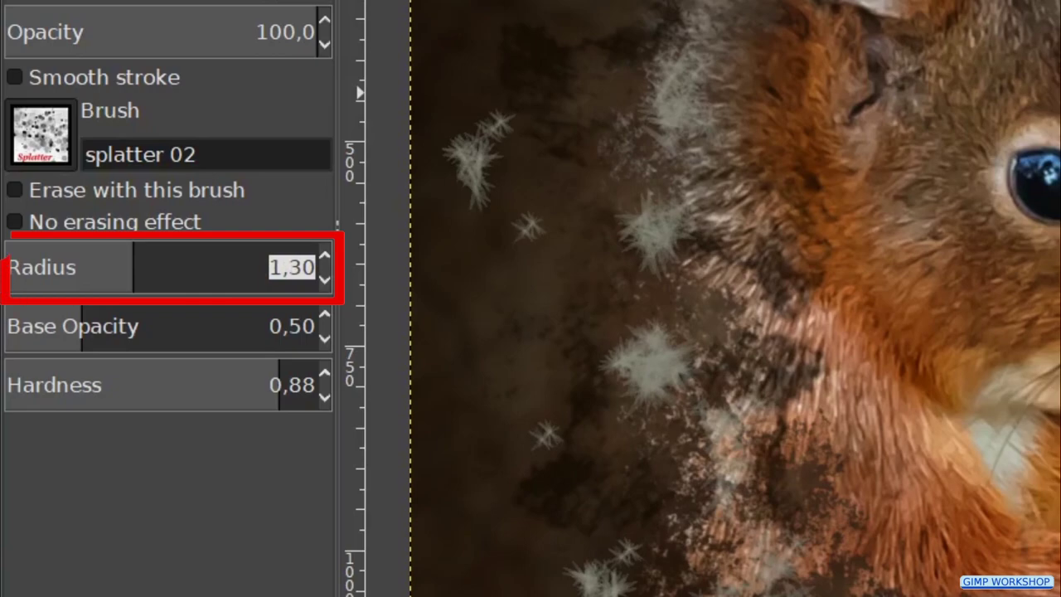
type("3")
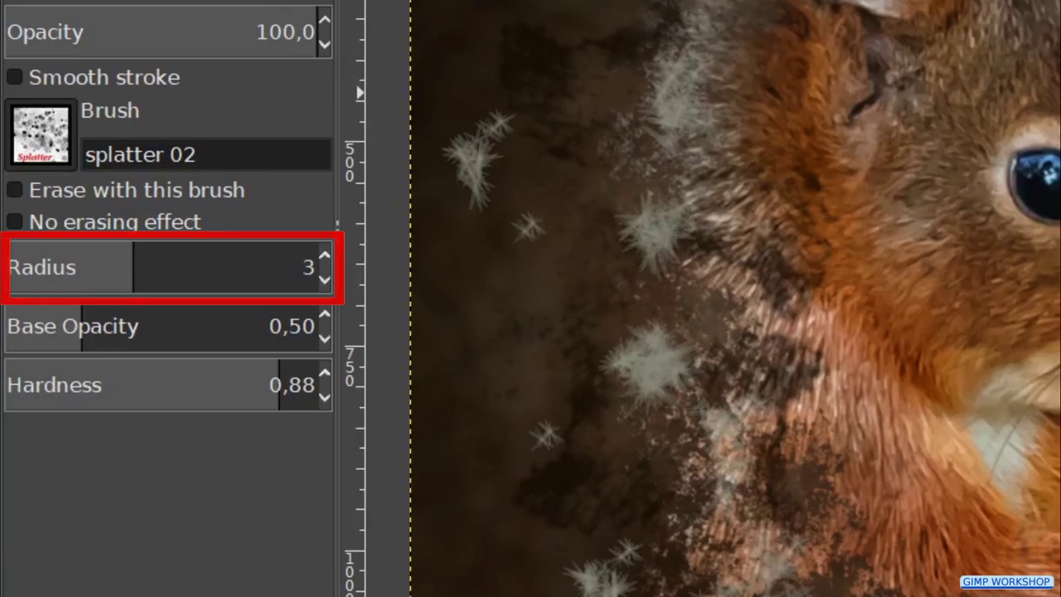
key("Return")
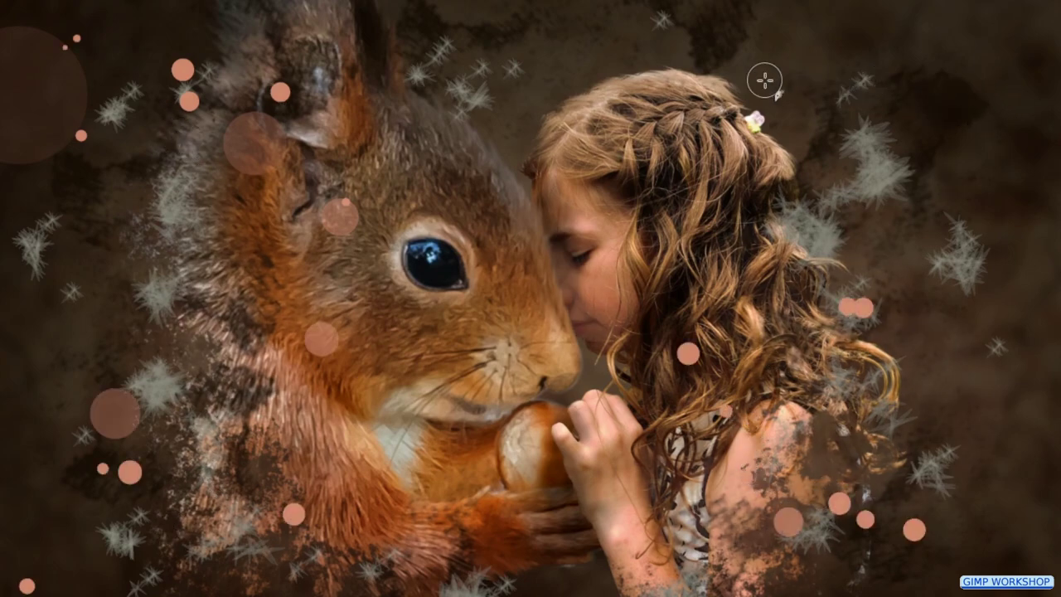
Undo the last splatter dab, paint another above the girl's head, and lower the splatter 02 layer's opacity to roughly half.
key("ctrl+z")
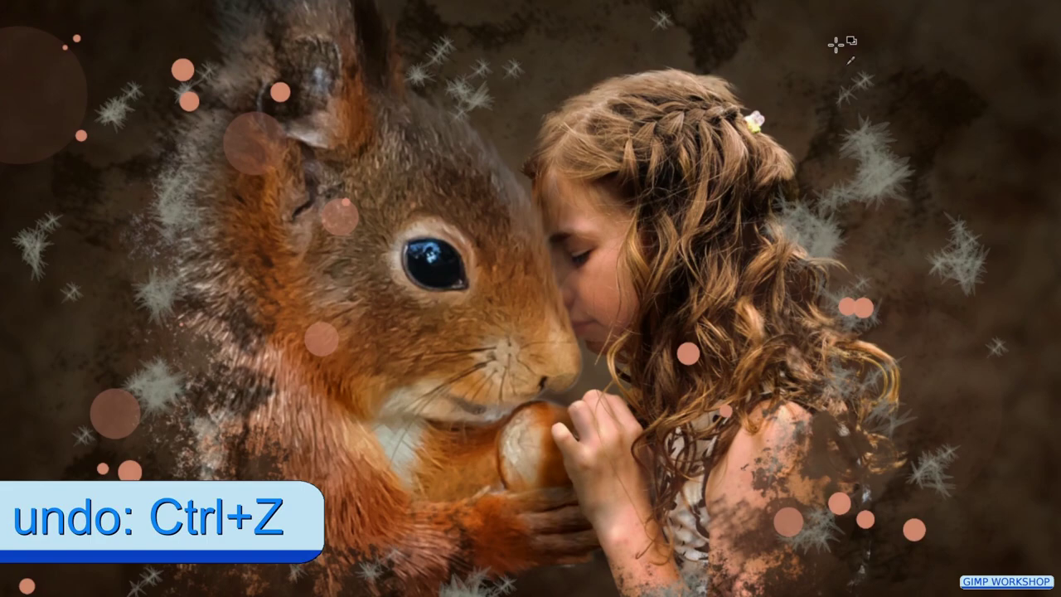
left_click(695, 50)
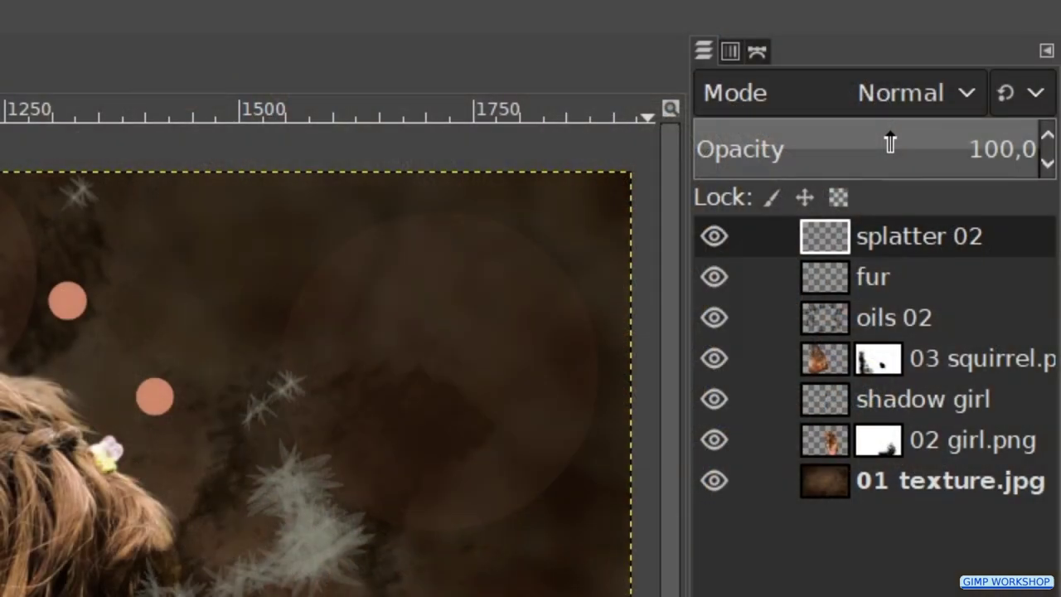
left_click(890, 142)
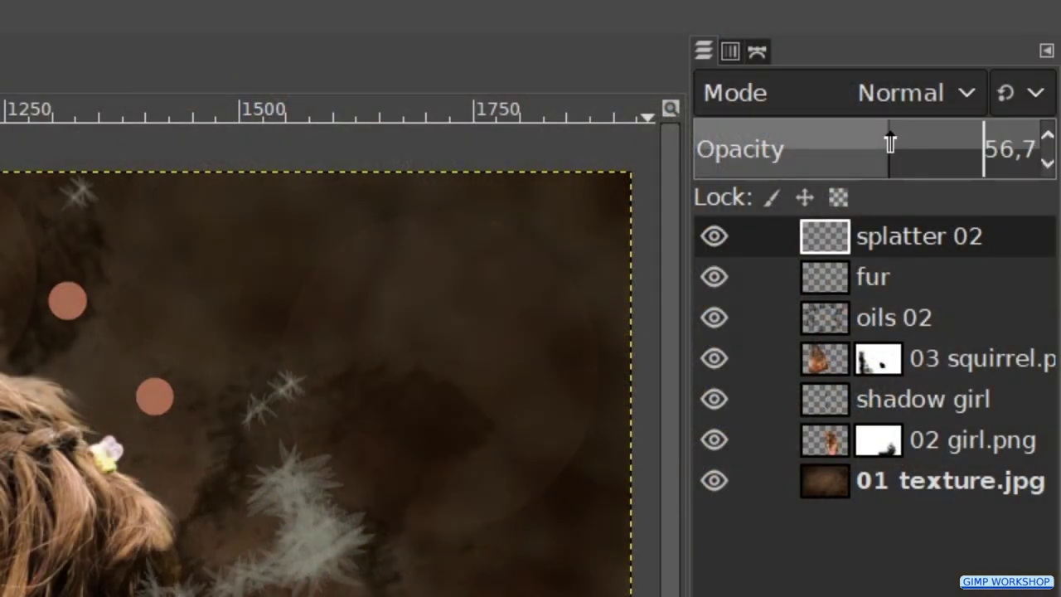
left_click_drag(890, 143, 878, 138)
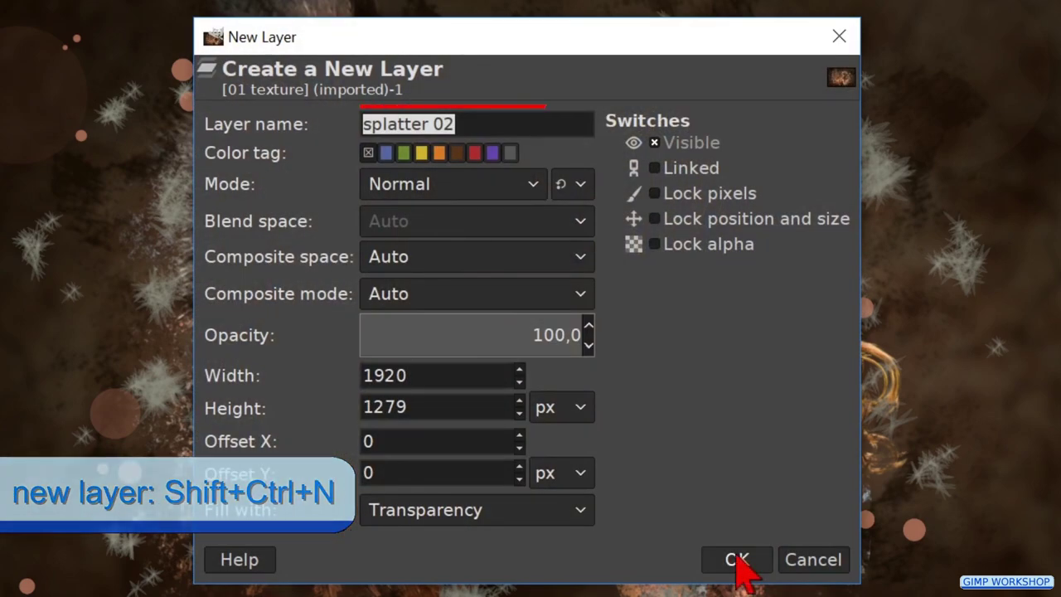
Create a transparent layer named "splats 01" above the splatter 02 layer.
type("sp")
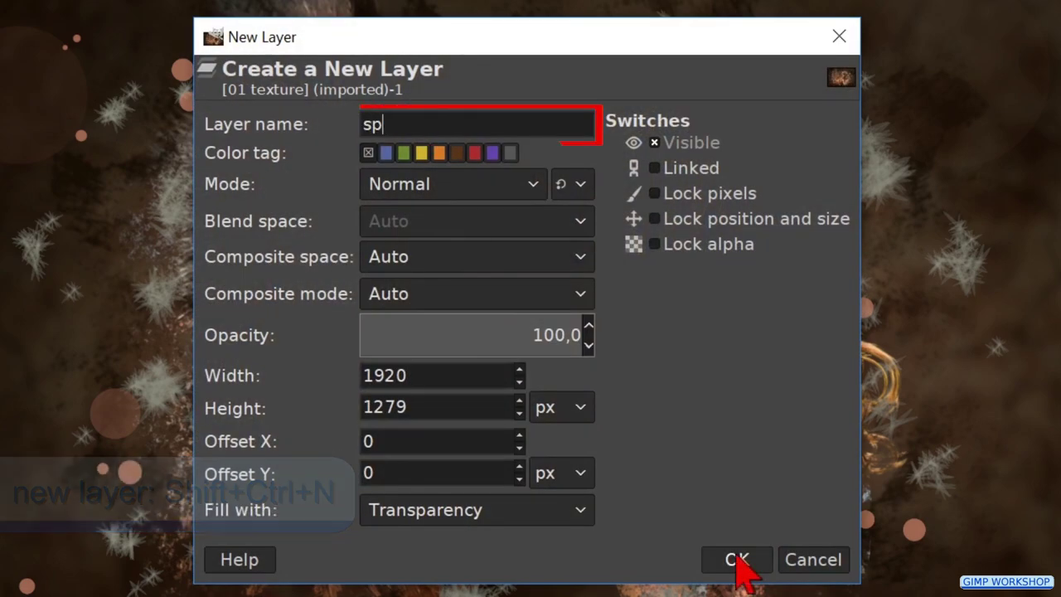
type("lats 01")
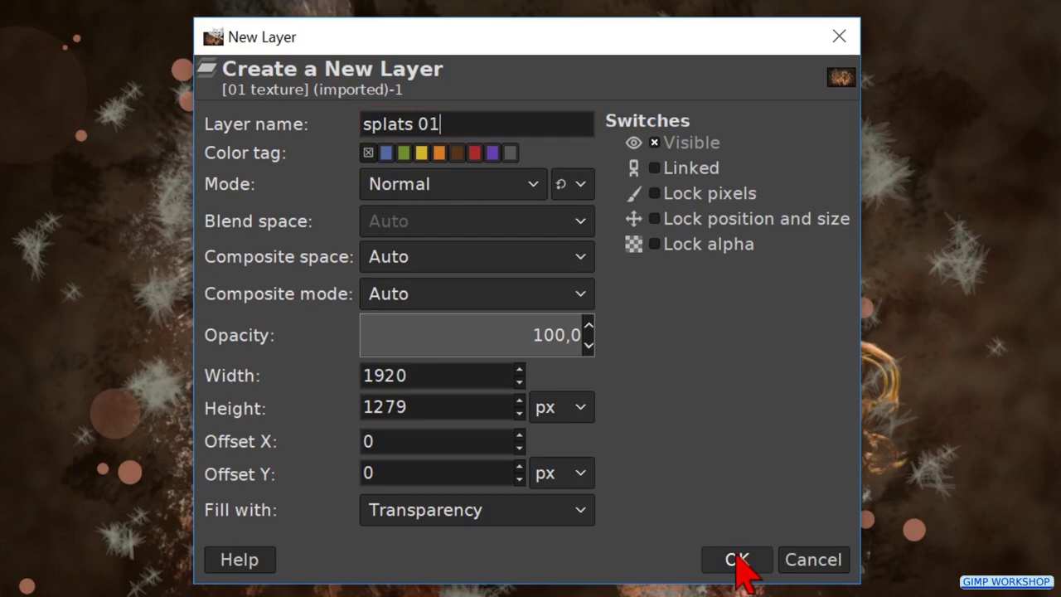
left_click(737, 561)
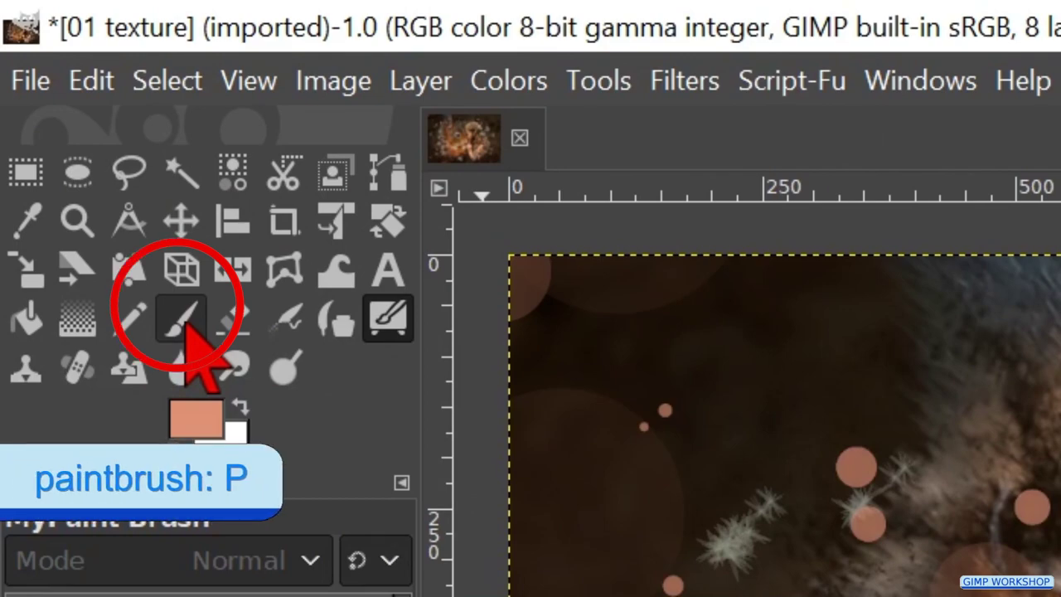
Activate the Paintbrush with the default black and white colours and the Splats 01 brush.
left_click(182, 319)
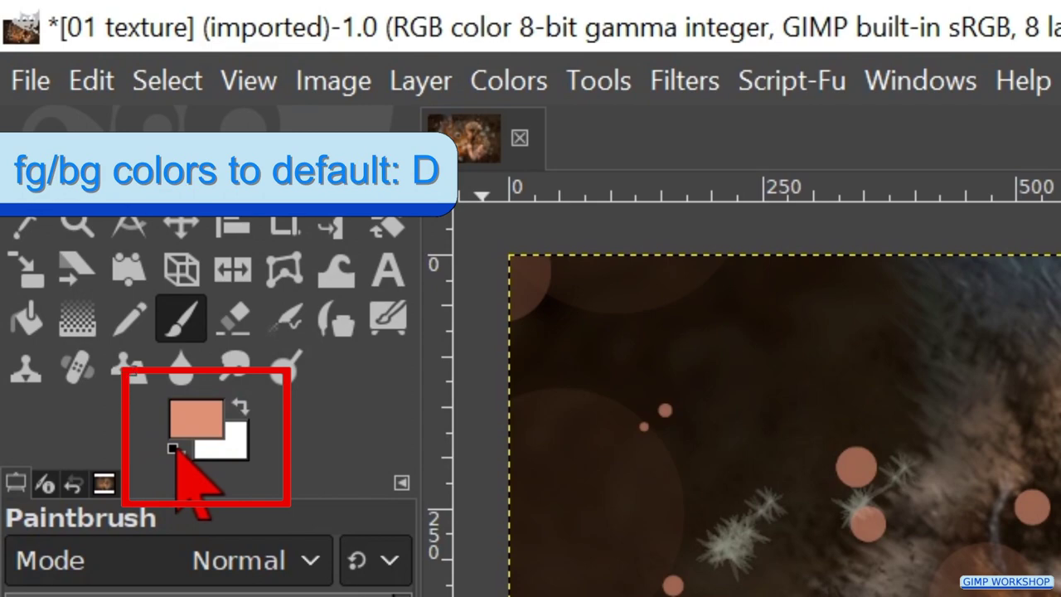
left_click(173, 450)
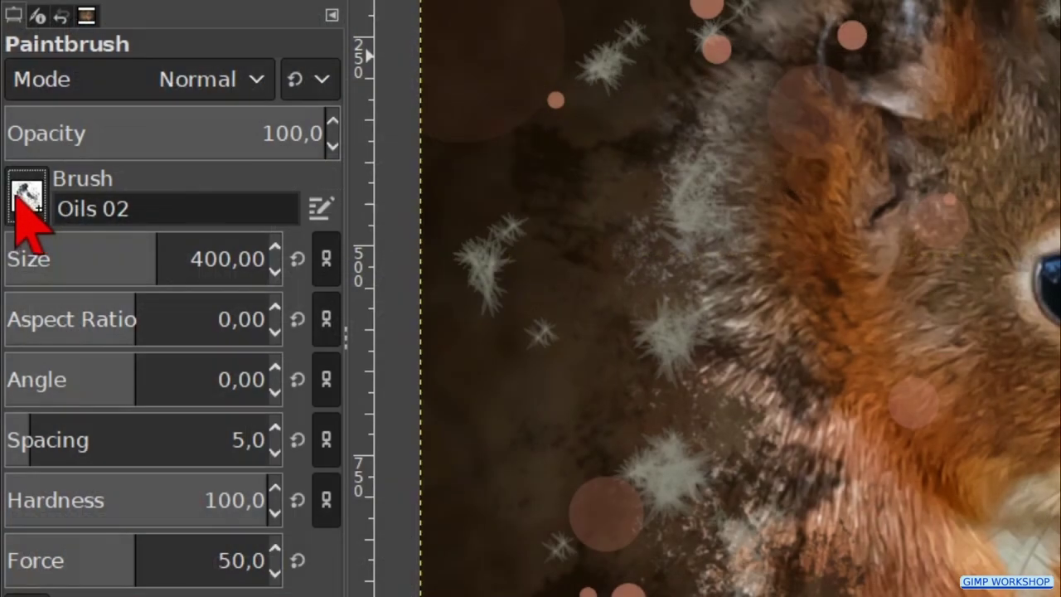
left_click(28, 207)
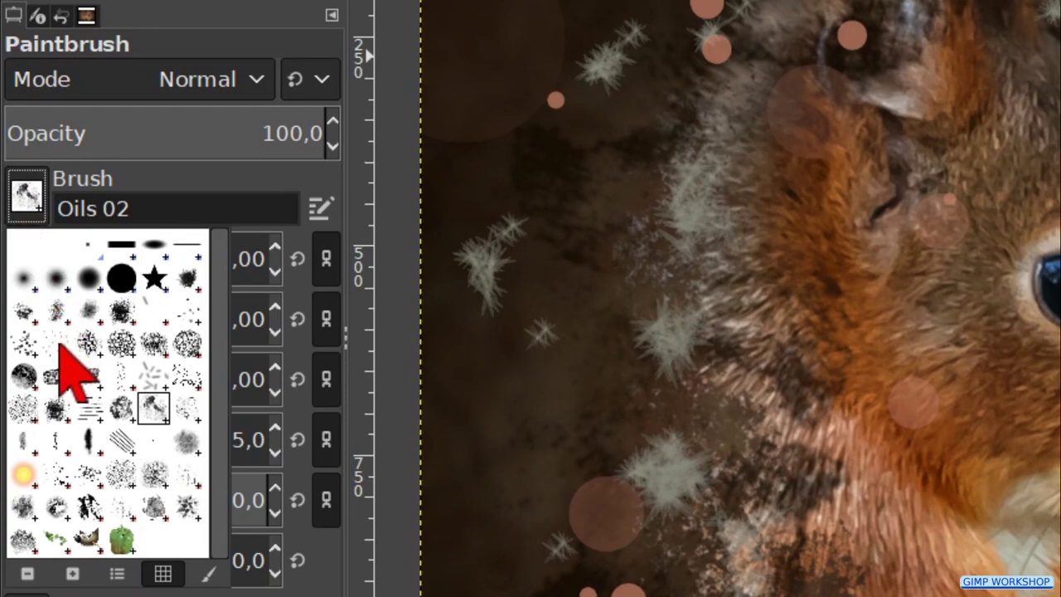
left_click(65, 479)
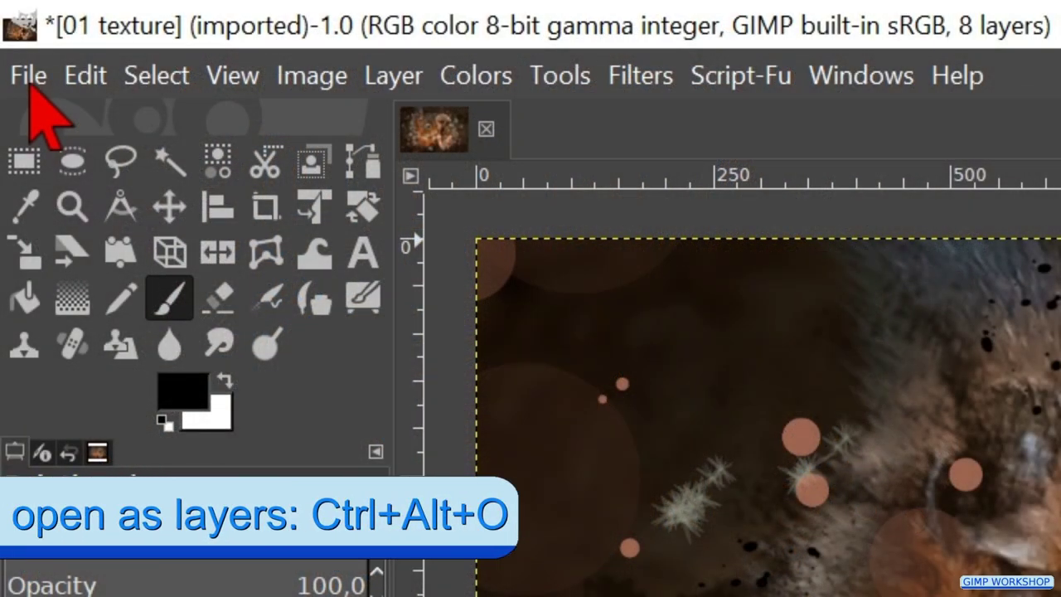
Import 01 texture.jpg again as a new layer above the splats 01 layer.
left_click(33, 91)
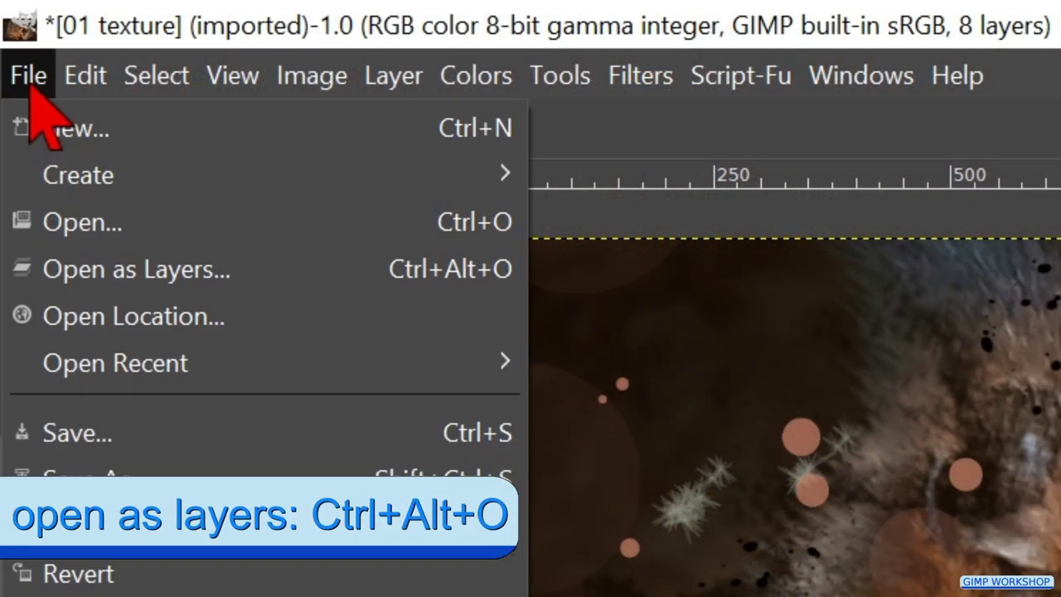
left_click(137, 269)
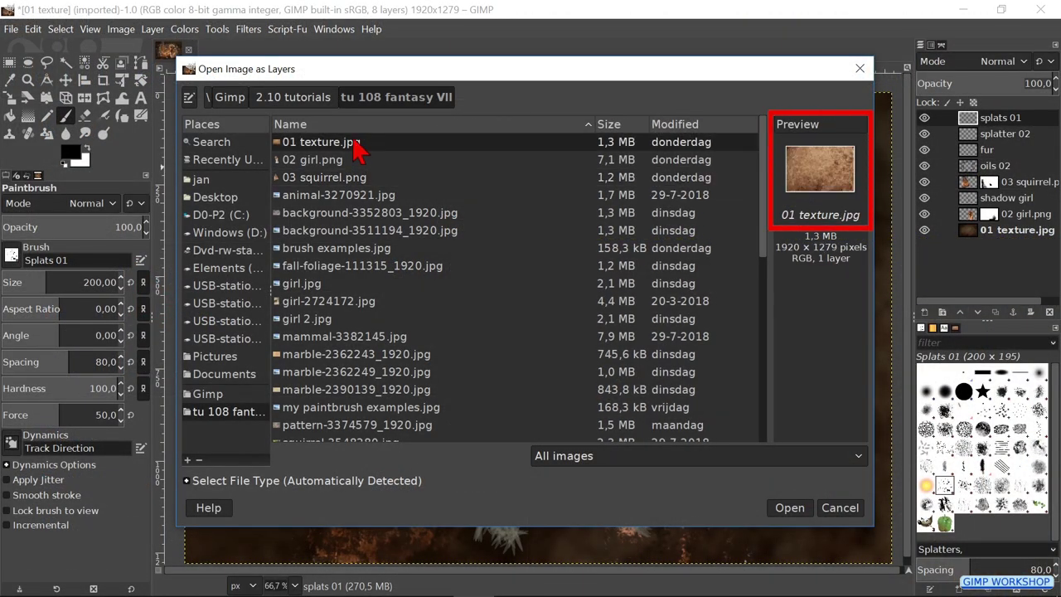
double_click(355, 143)
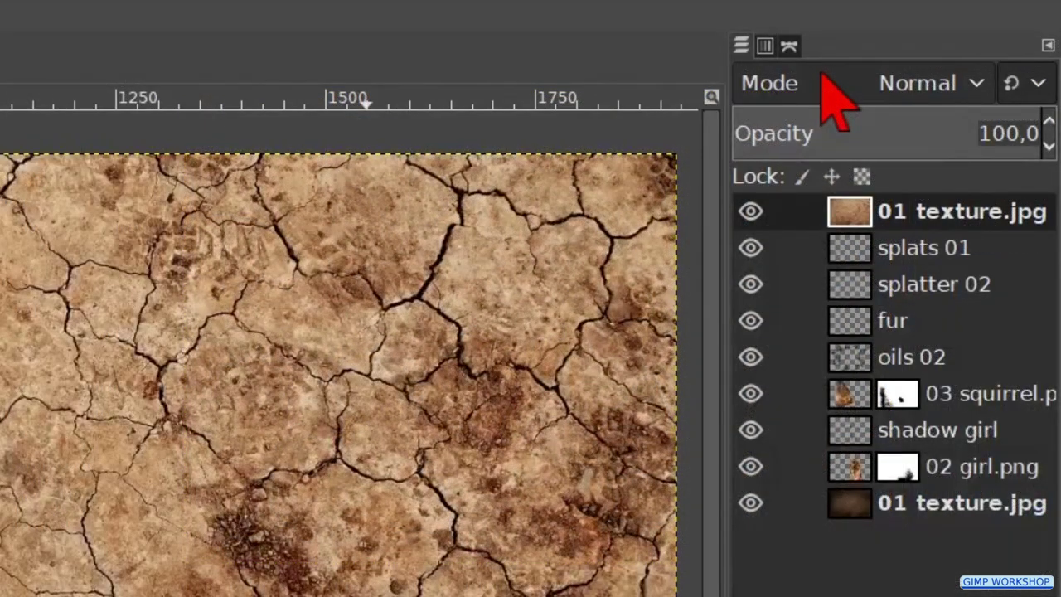
Set the blending mode of the topmost 01 texture.jpg layer to Soft light.
left_click(822, 79)
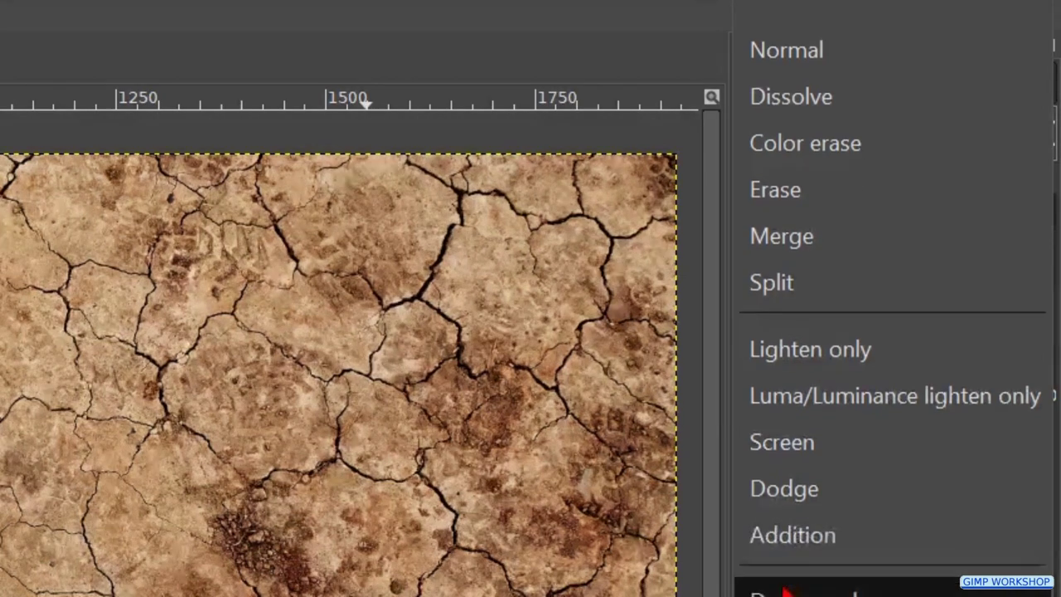
scroll(784, 223, "down", 5)
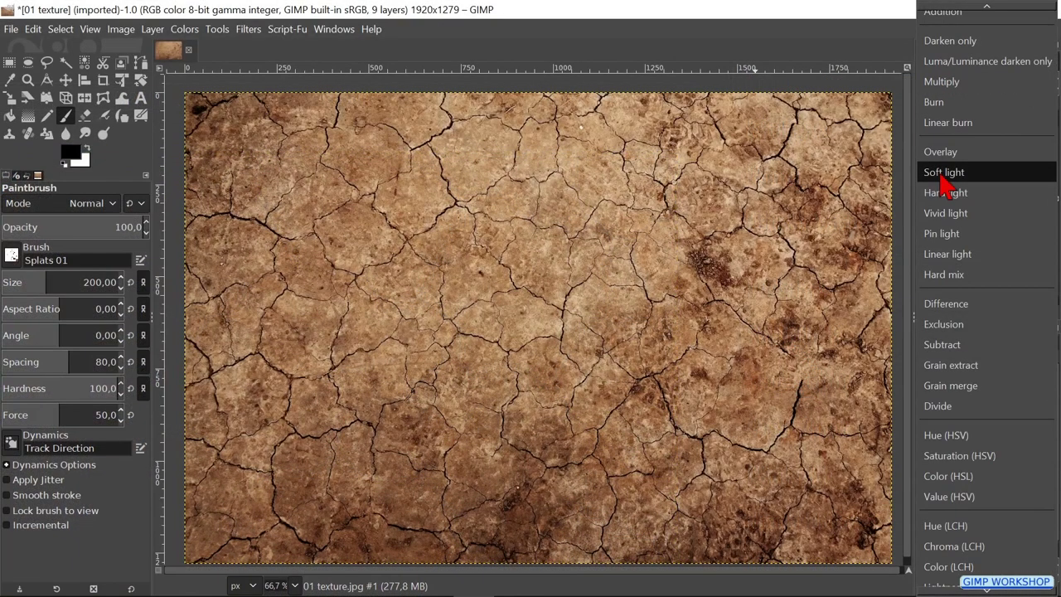
left_click(788, 339)
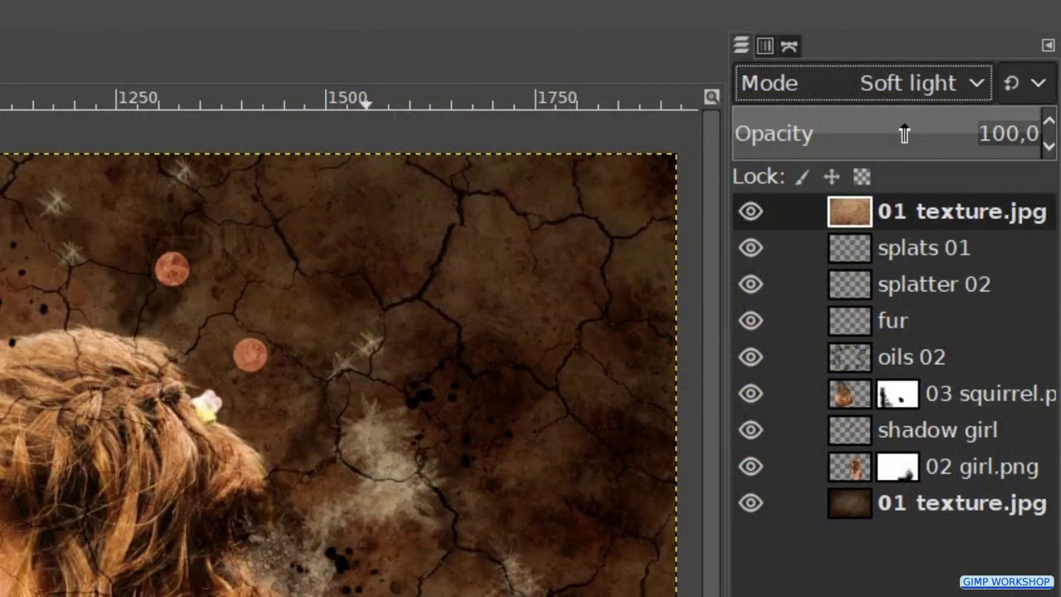
left_click(992, 84)
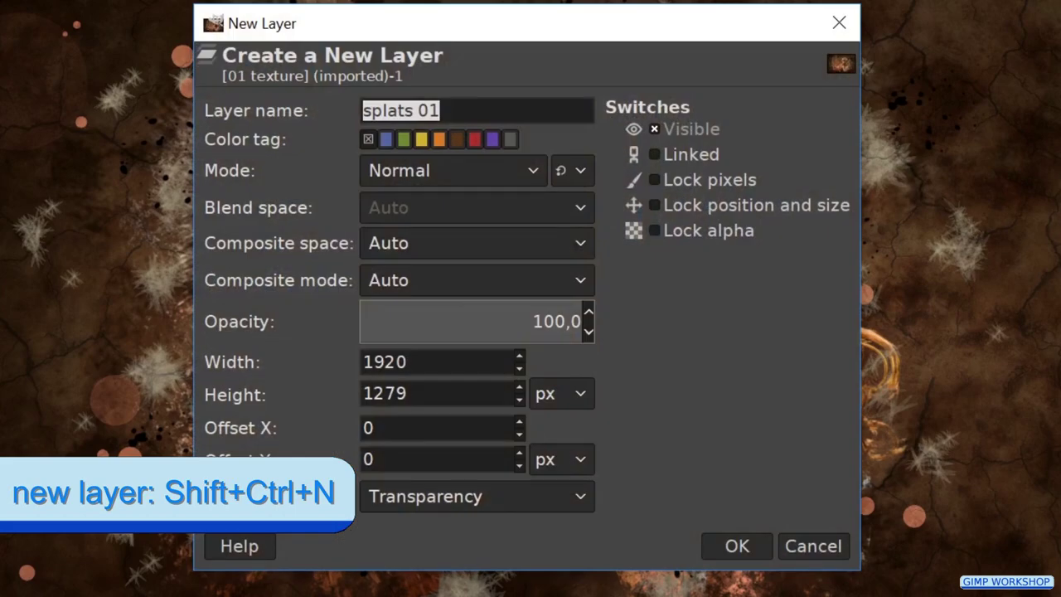
Create a transparent layer named "vignette" above the texture overlay and open the Vignette filter on it.
type("vin")
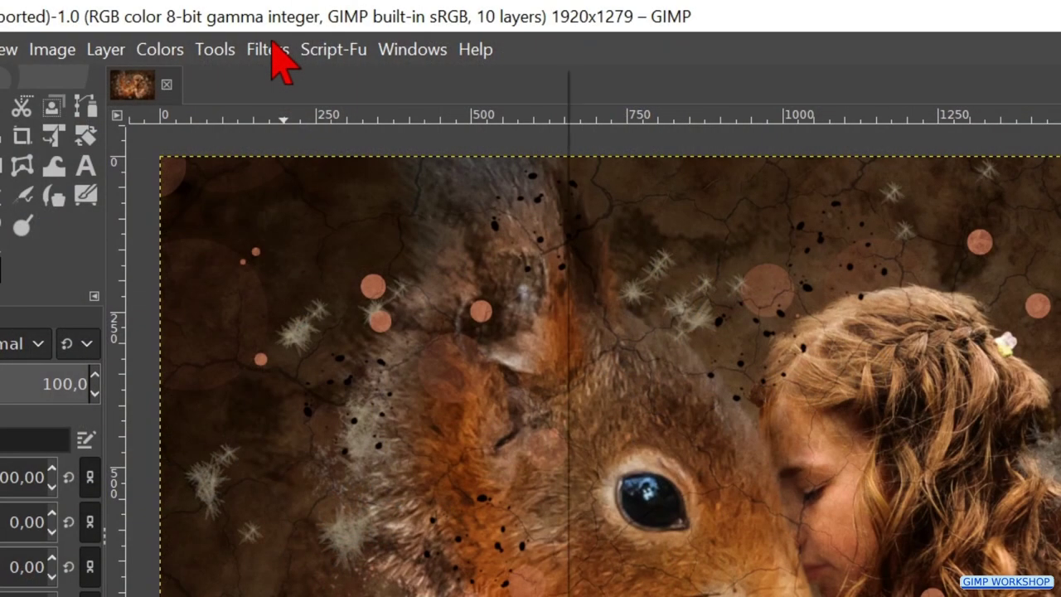
left_click(267, 50)
mouse_move(495, 325)
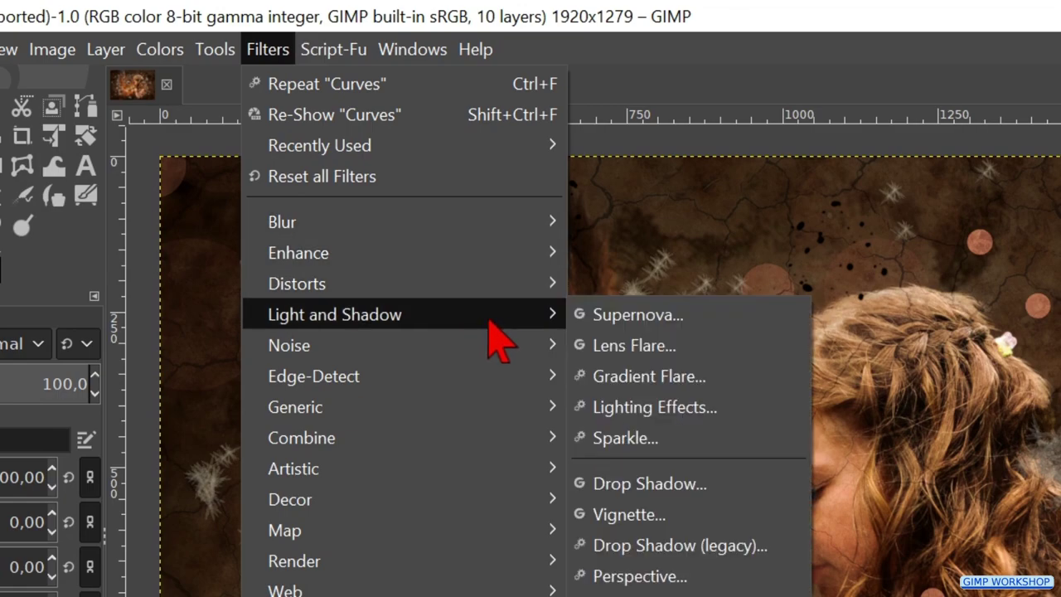
left_click(651, 516)
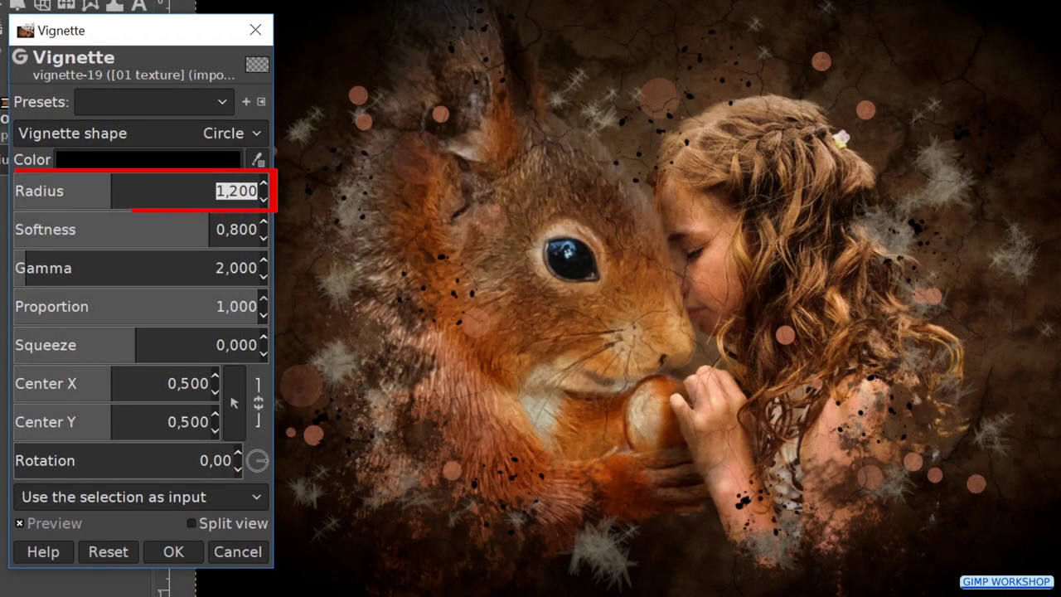
Set the vignette's radius to 1,9, its softness to 1,0 and its squeeze to 0,5.
type("1,9")
key("Return")
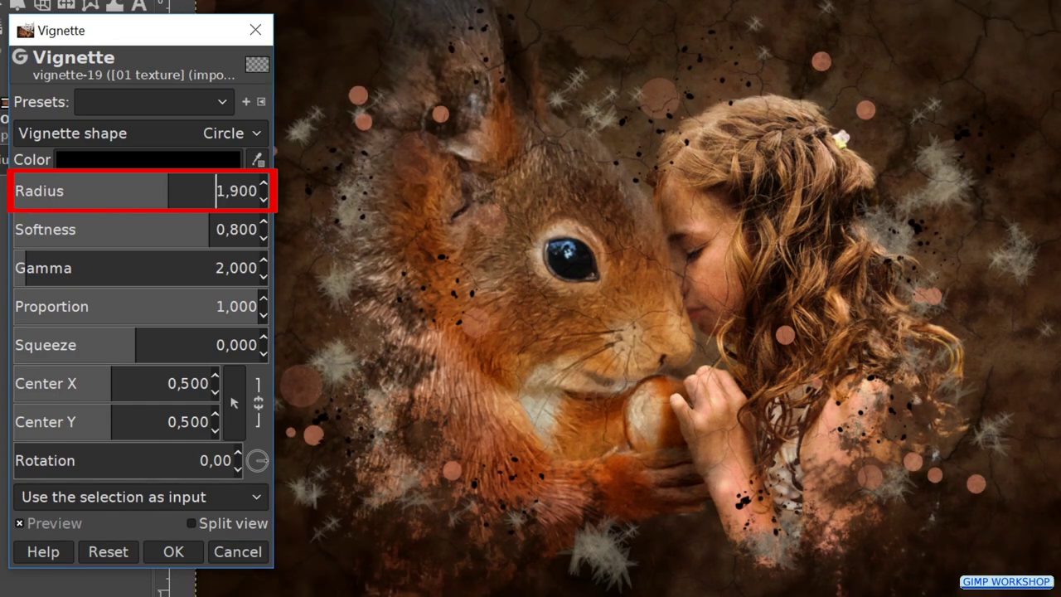
left_click_drag(186, 235, 282, 227)
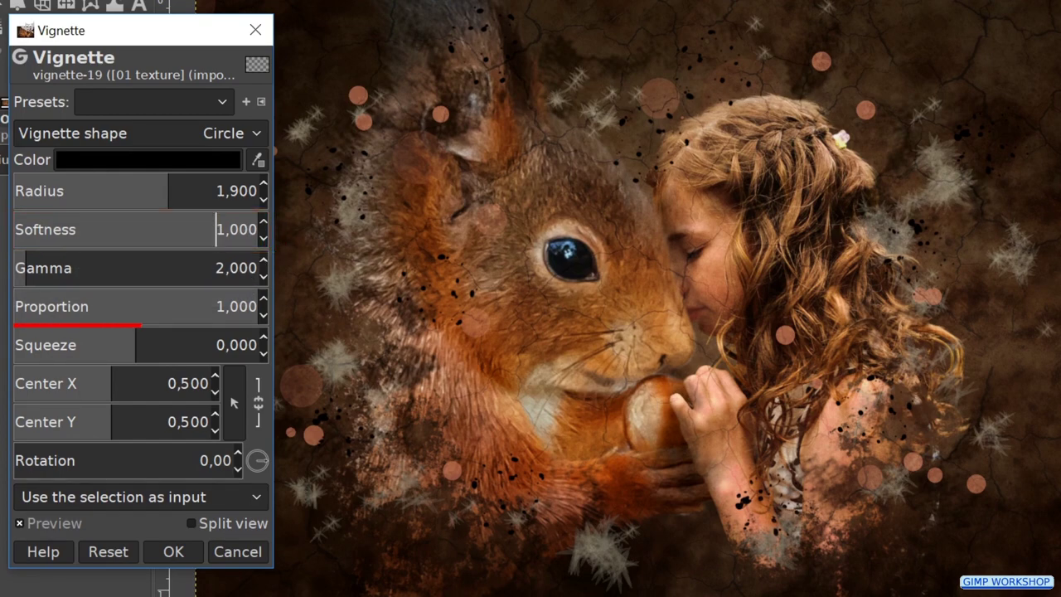
key("Tab")
type("0")
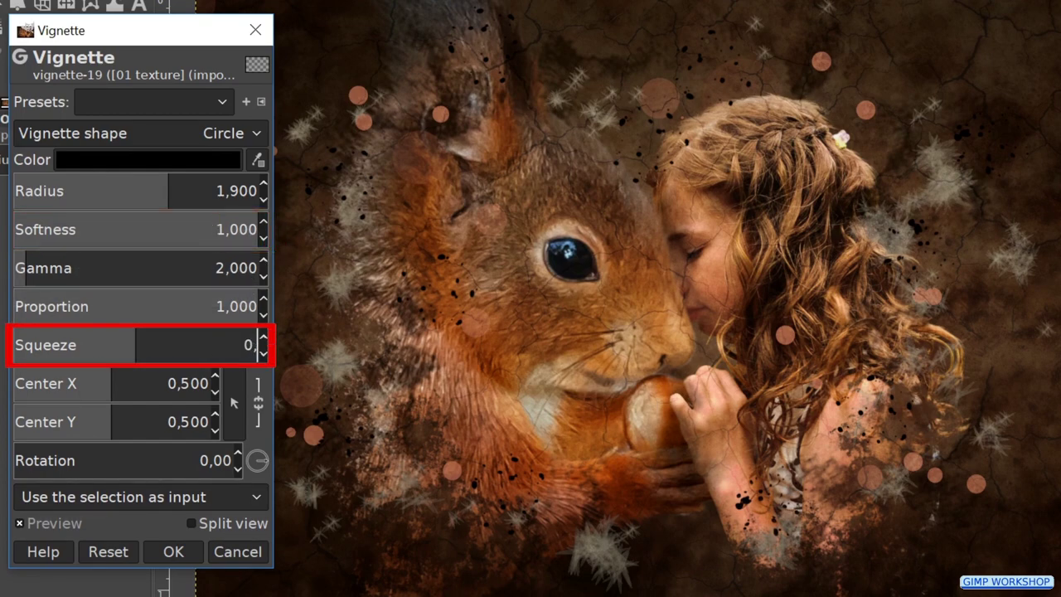
type(",5")
key("Tab")
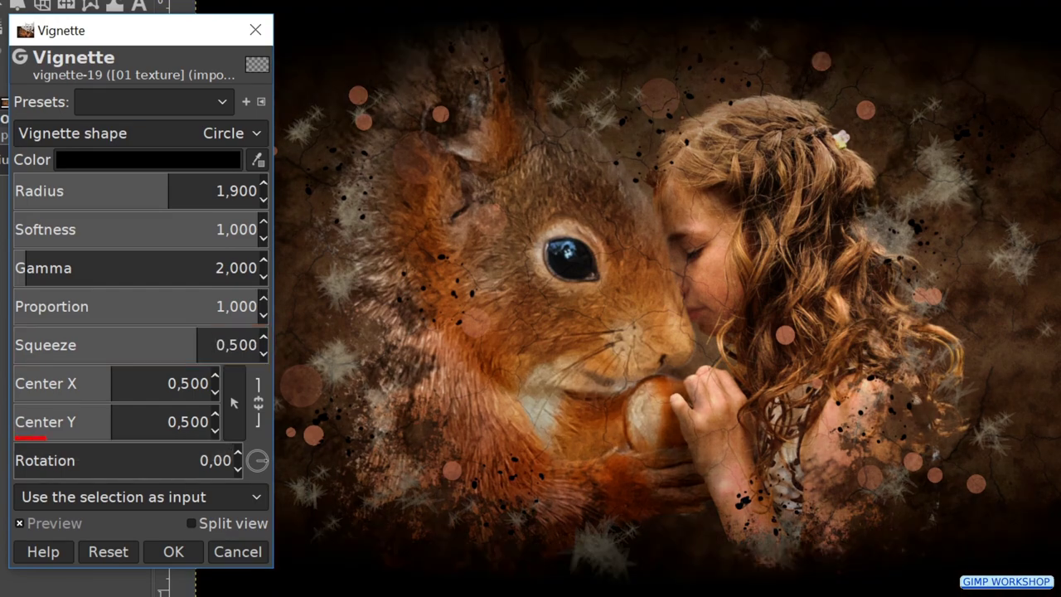
Set the vignette's rotation to 330 degrees and apply the filter to the vignette layer.
key("ctrl+a")
type("33")
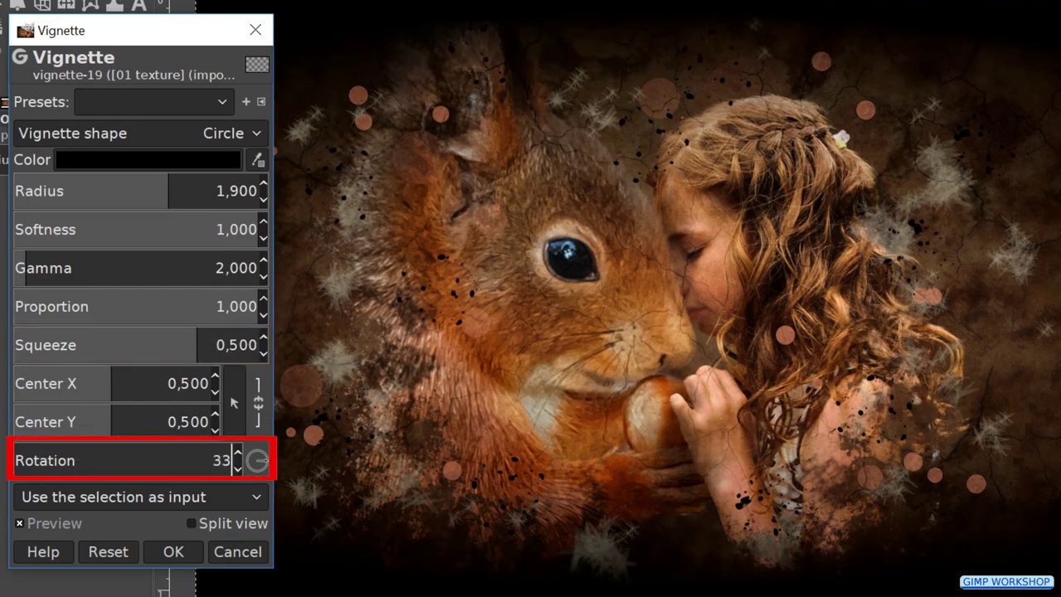
type("0")
key("Return")
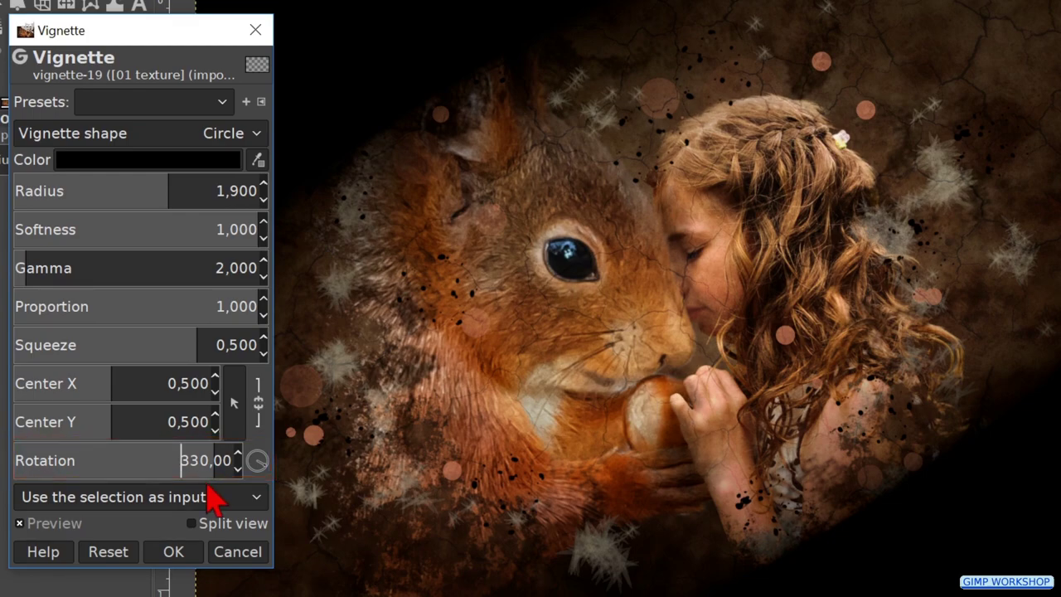
left_click(174, 551)
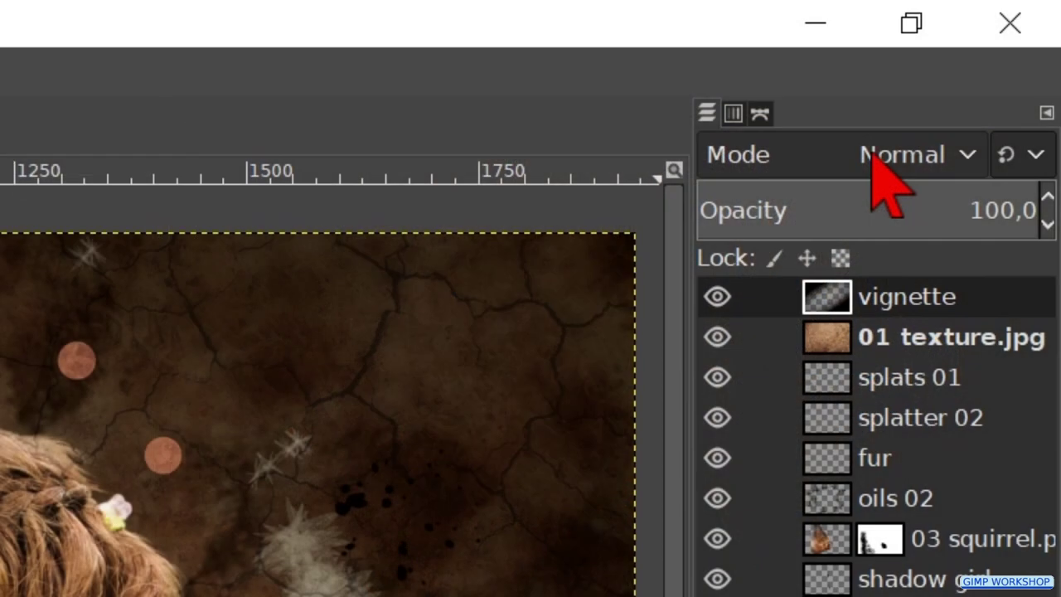
Set the vignette layer's blending mode to Dissolve and its opacity to 58,3.
left_click(870, 156)
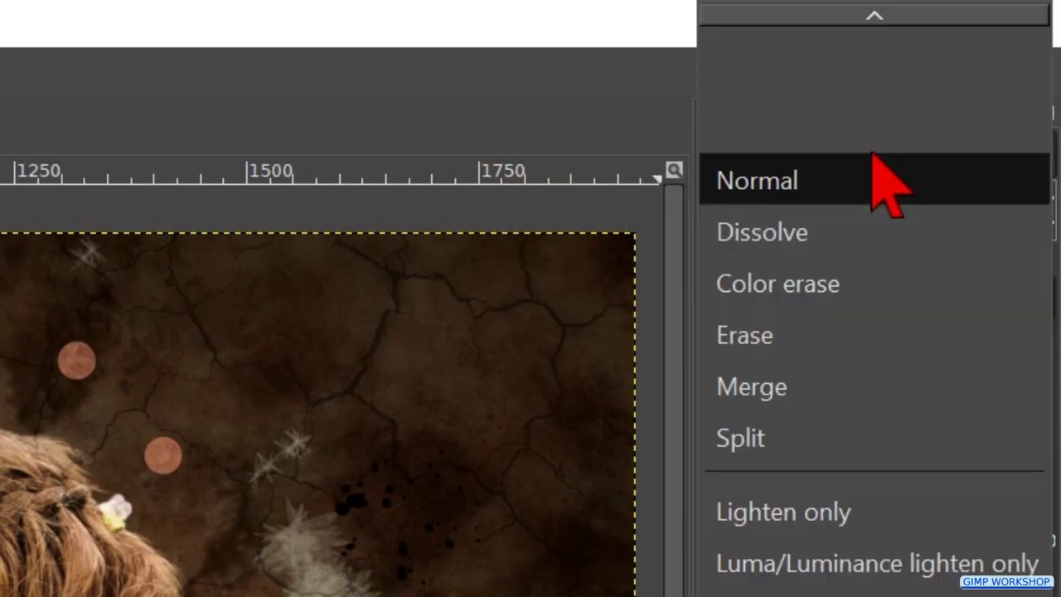
left_click(786, 255)
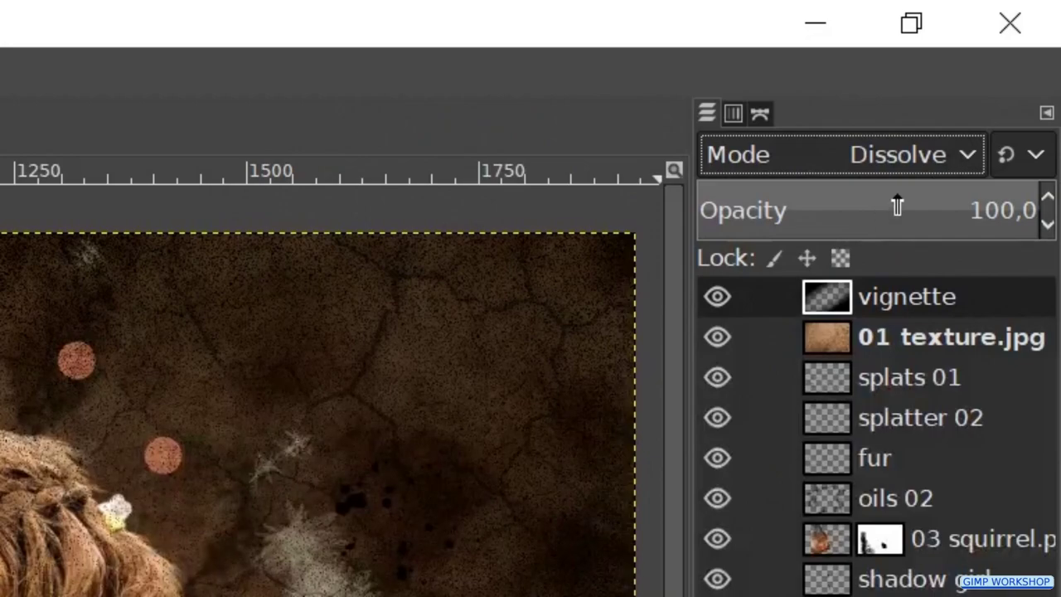
left_click(897, 206)
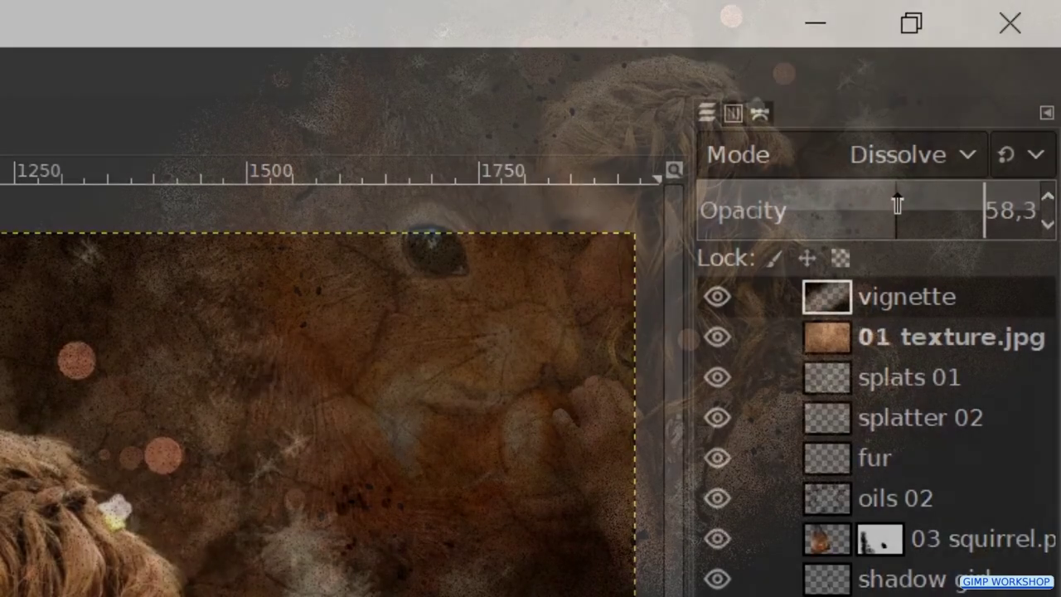